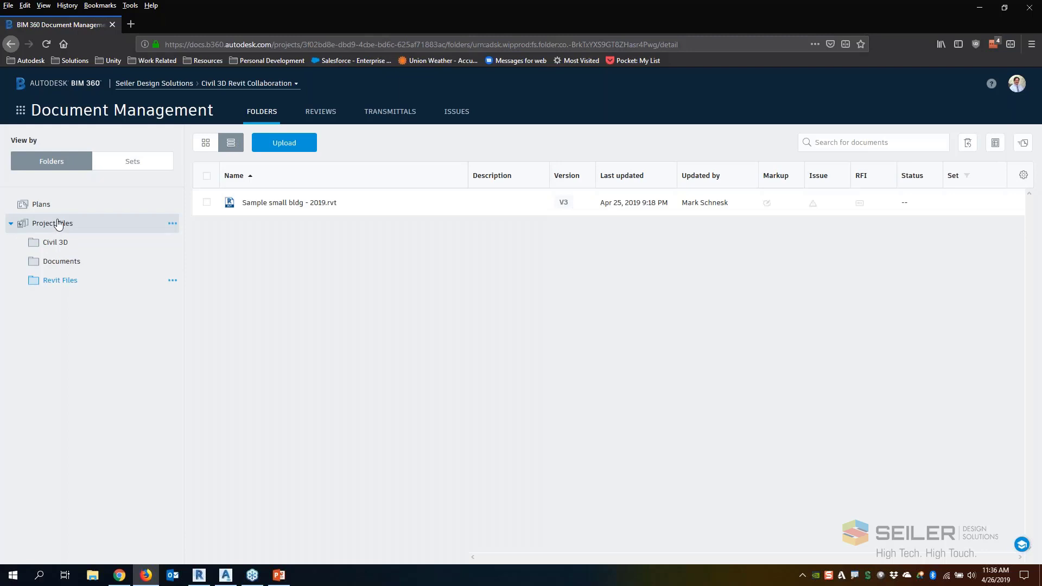
Step: Look through the contents of Project Files and its Civil 3D, Documents and Revit Files subfolders
left_click(58, 228)
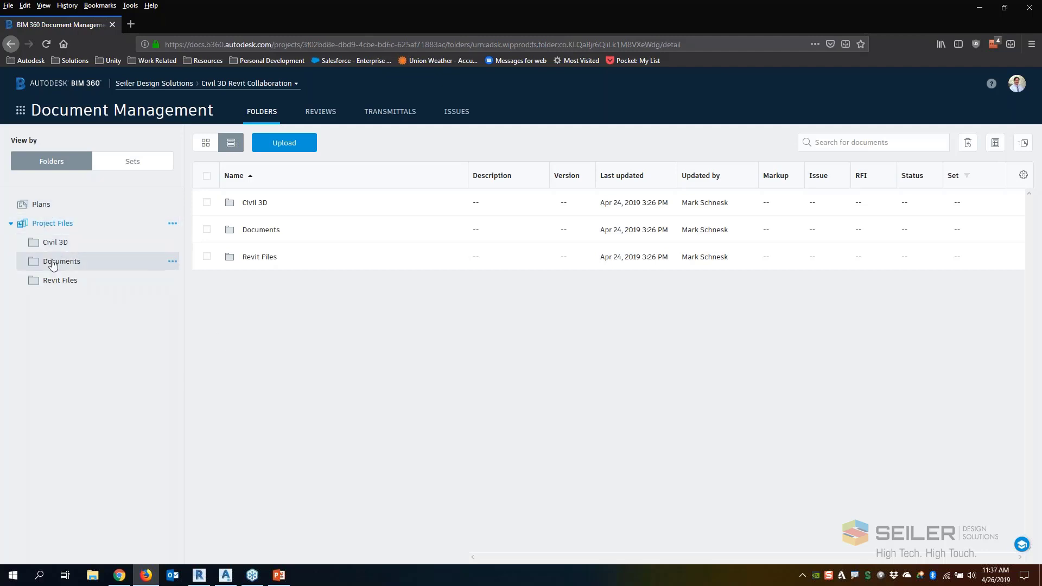
left_click(65, 246)
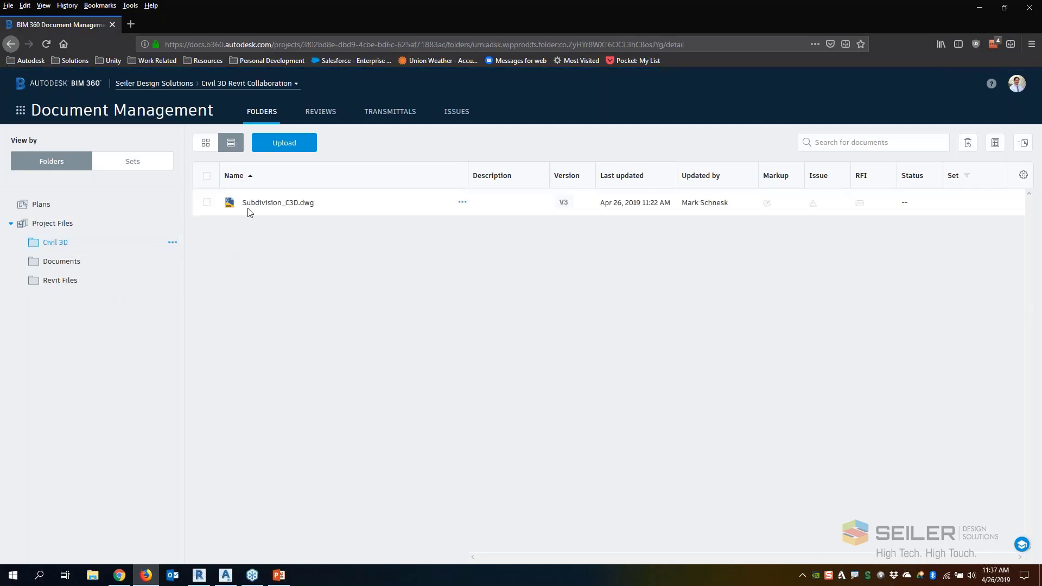
left_click(66, 262)
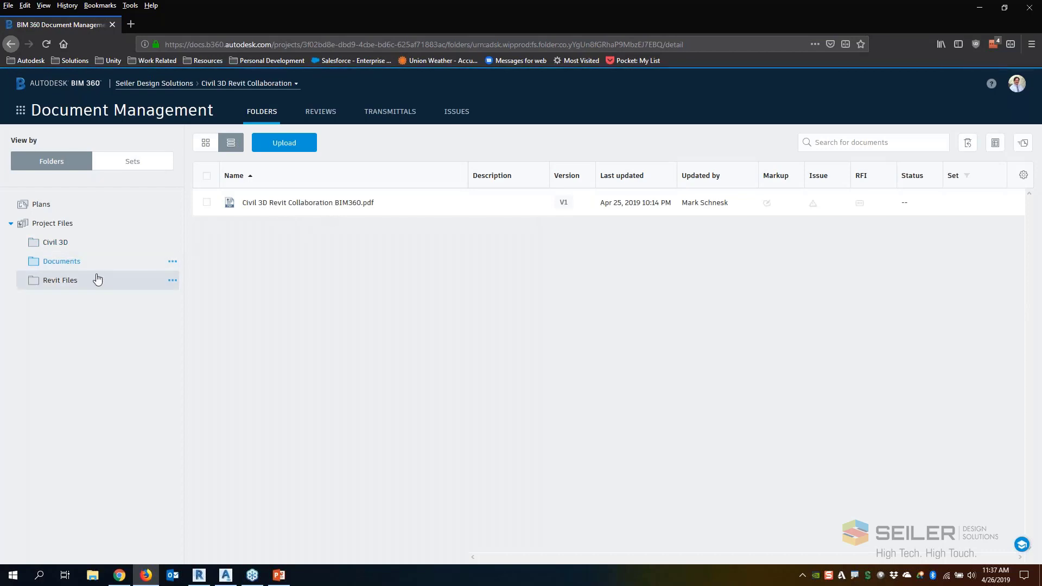
left_click(72, 280)
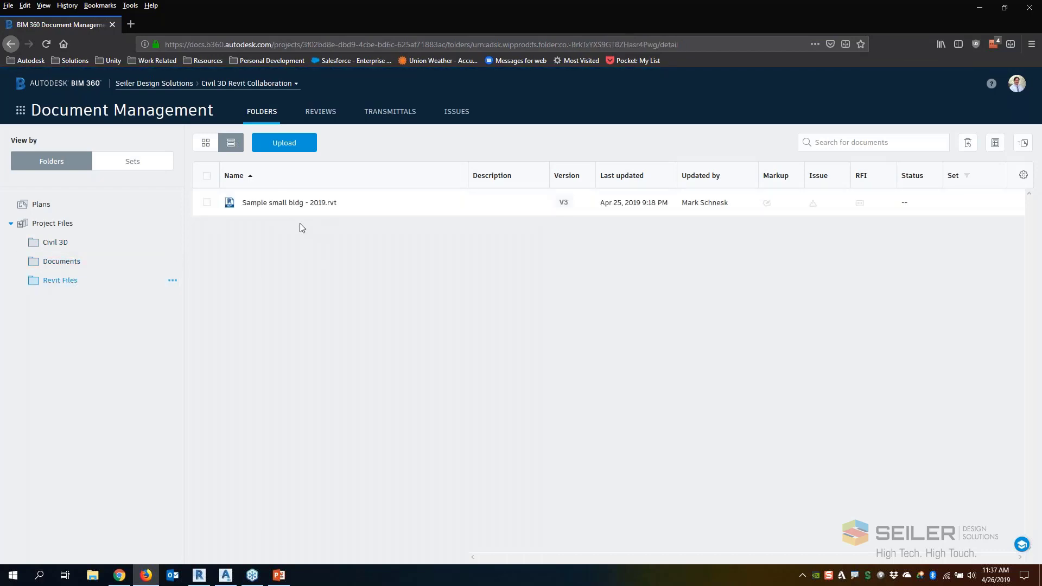
Step: Switch to Revit and open the recent model Sample small bldg UPLOAD- 2019.rvt
mouse_move(203, 578)
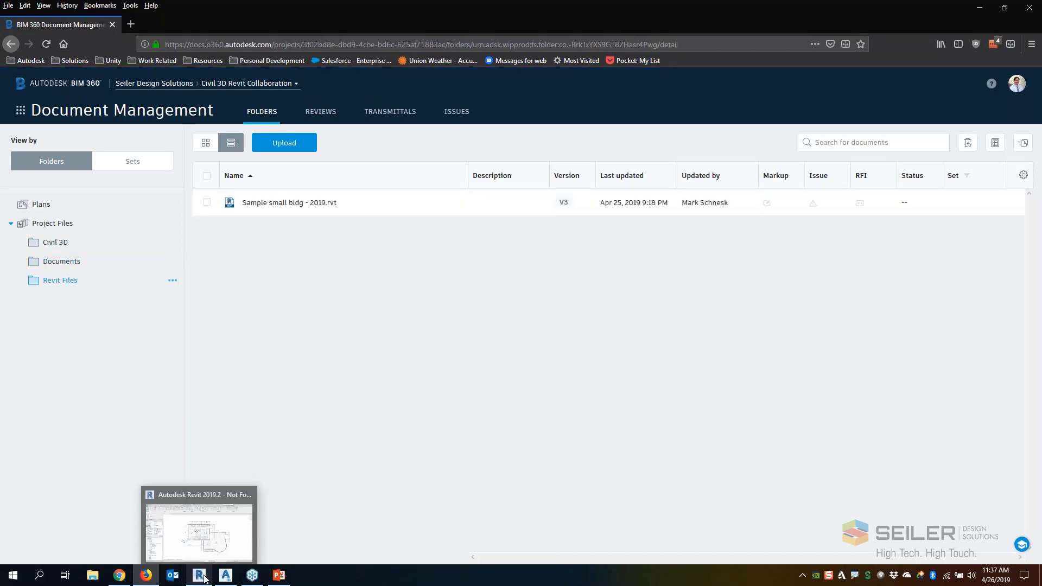
left_click(201, 576)
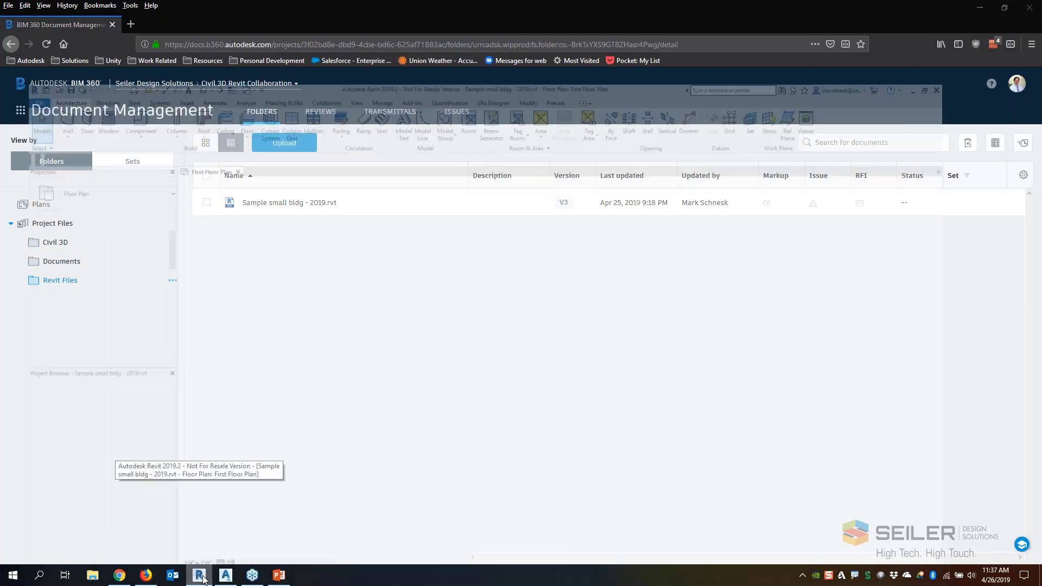
scroll(595, 371, "up", 1)
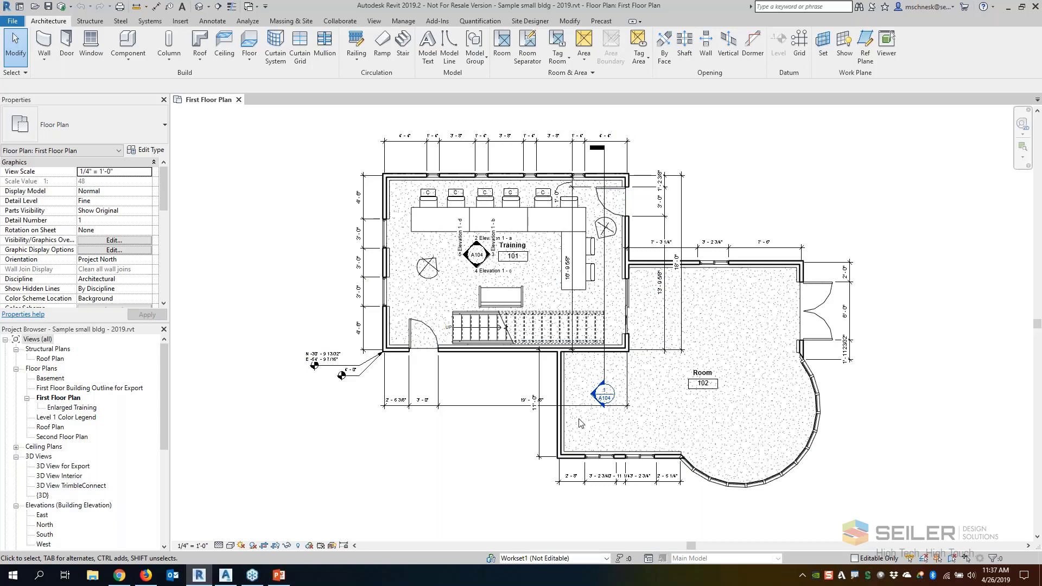
scroll(412, 406, "down", 2)
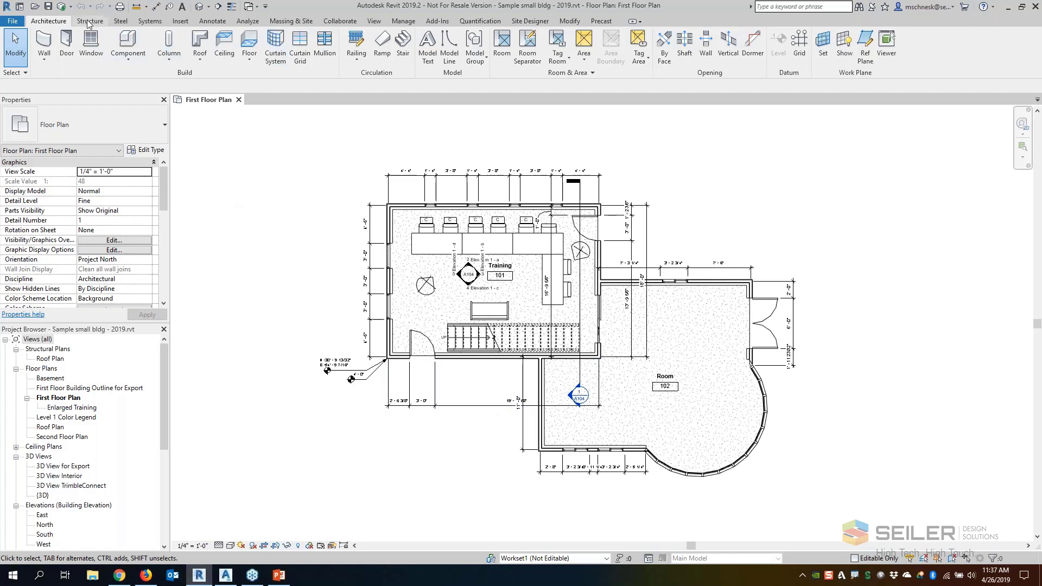
left_click(13, 21)
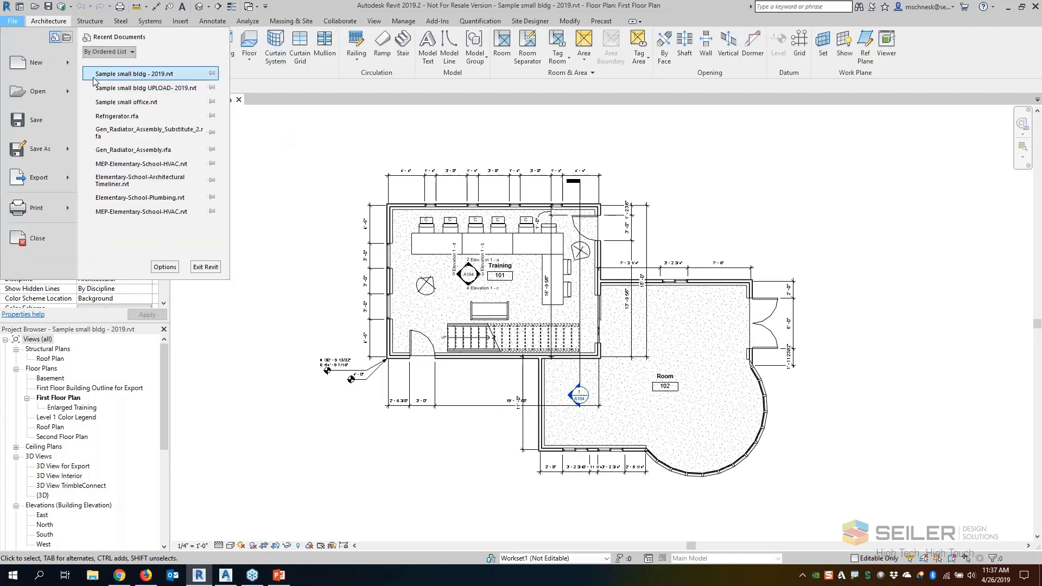
left_click(110, 89)
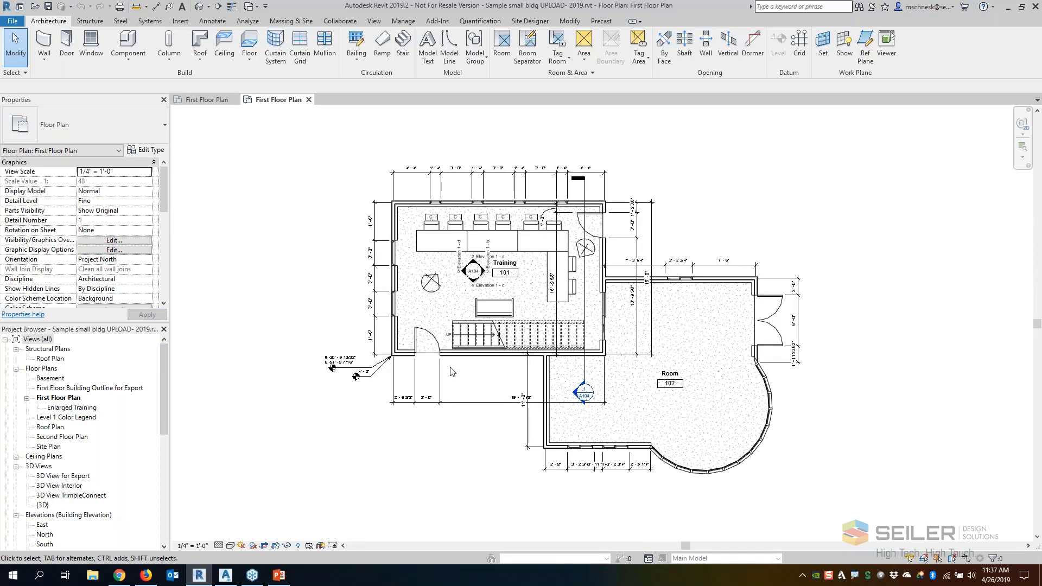
scroll(781, 392, "up", 1)
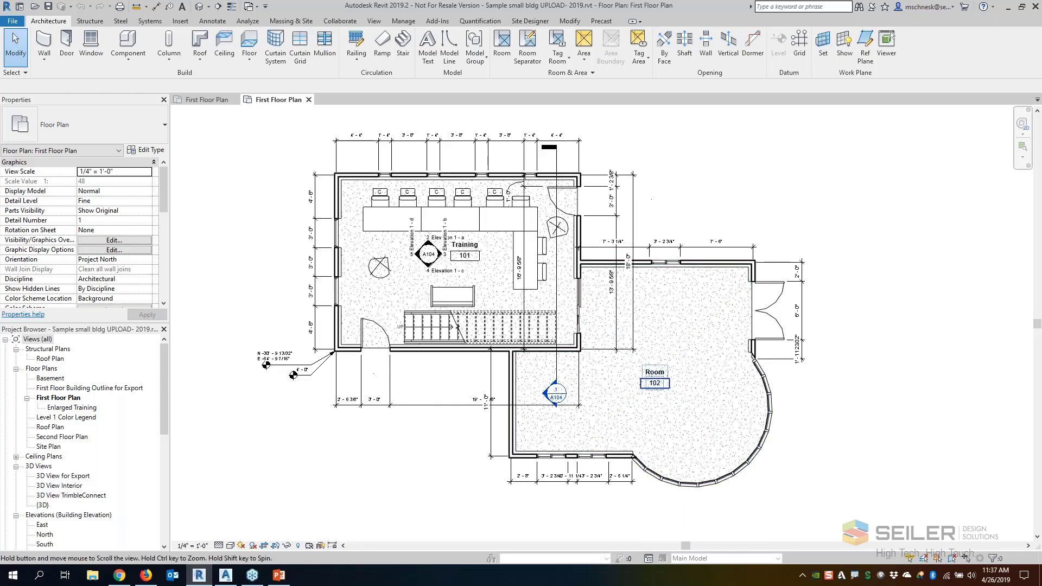
middle_click_drag(654, 383, 633, 391)
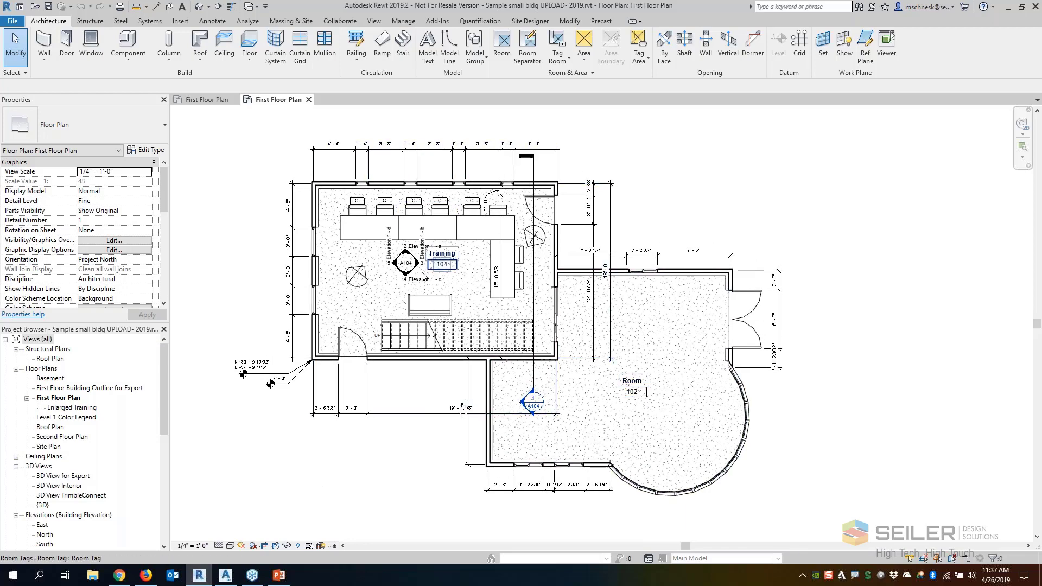
Step: Switch to BIM 360 in the browser, view the available modules and reload Document Management
left_click(145, 576)
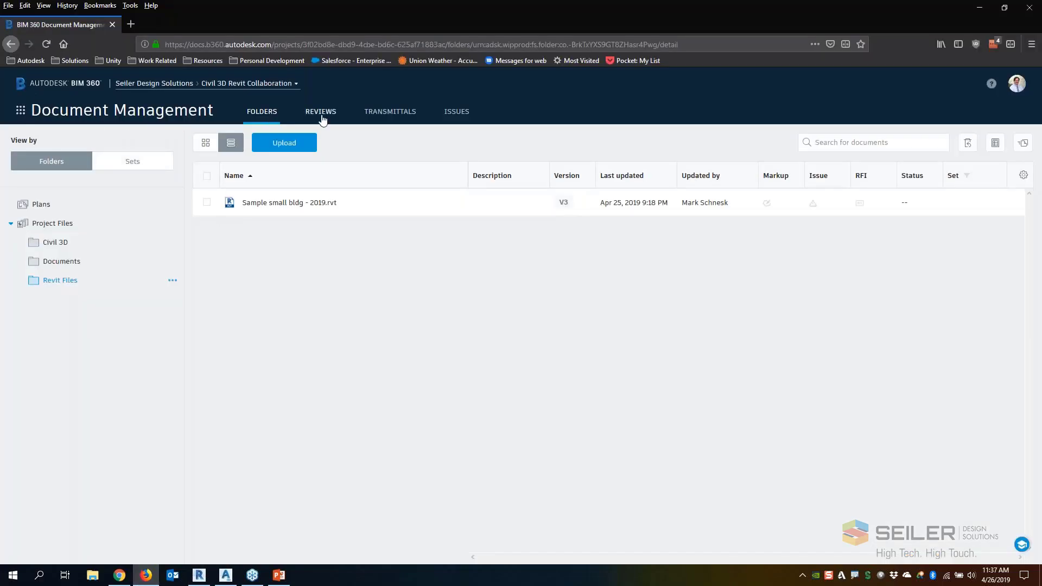
left_click(20, 111)
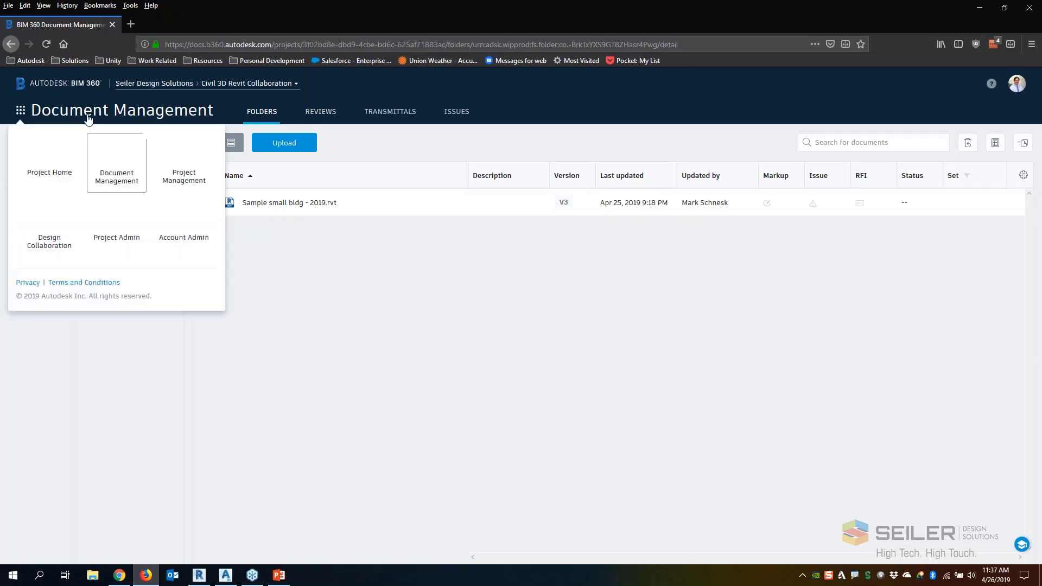
left_click(129, 180)
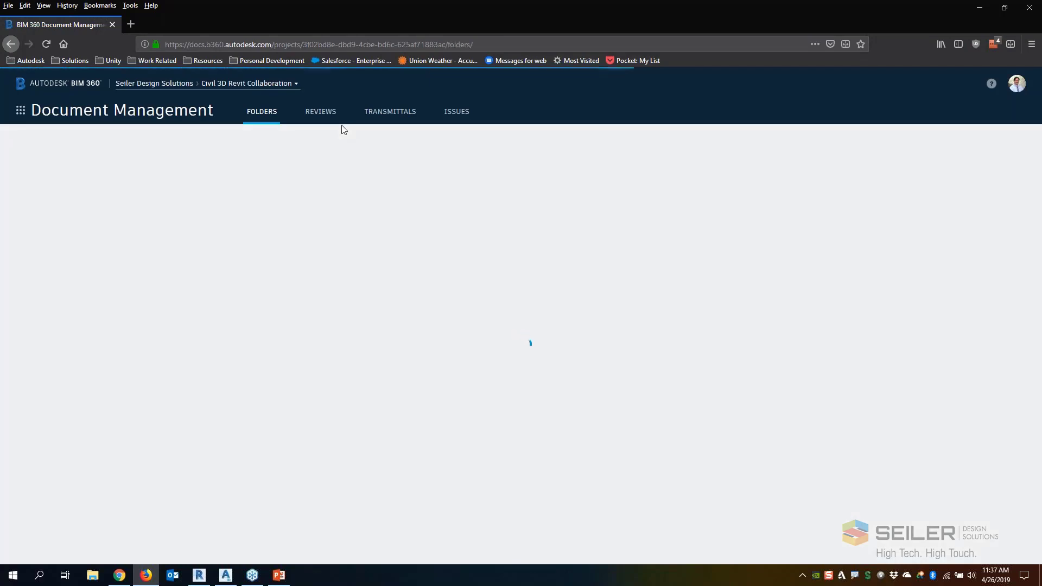
Step: Switch to Revit and enable collaboration for the UPLOAD model in BIM 360 Document Management
left_click(200, 575)
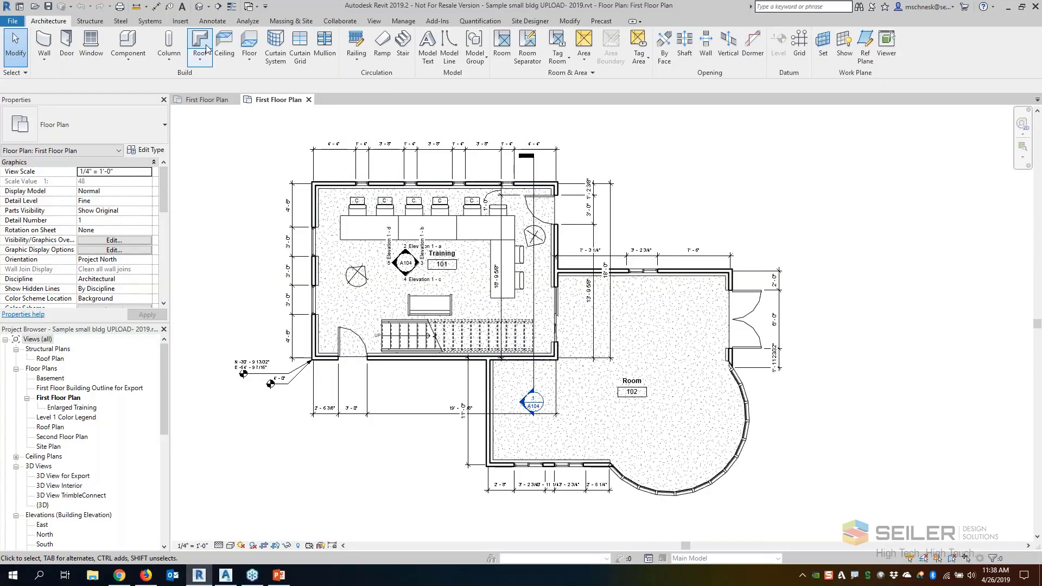
left_click(347, 21)
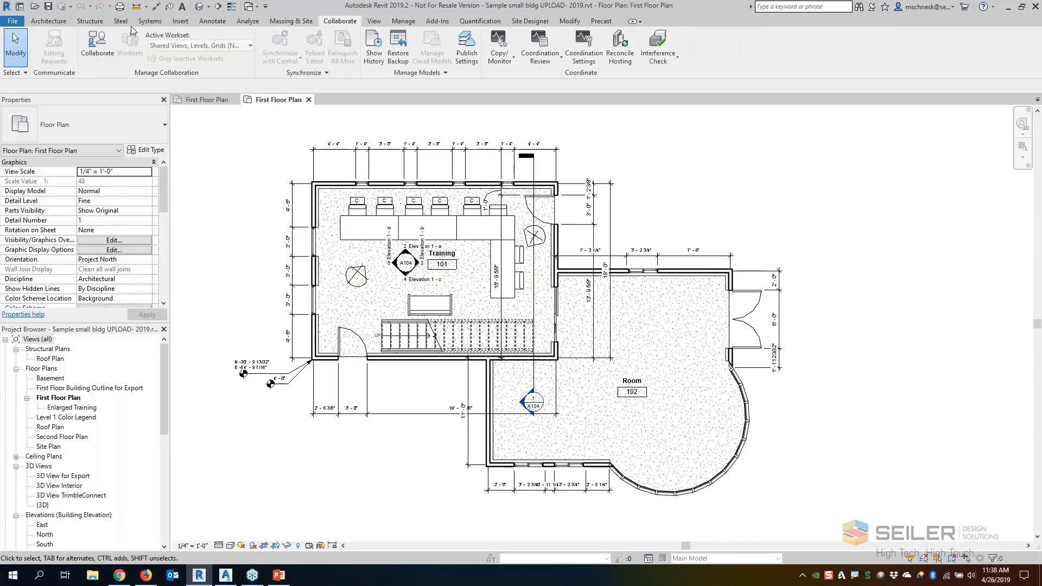
left_click(97, 43)
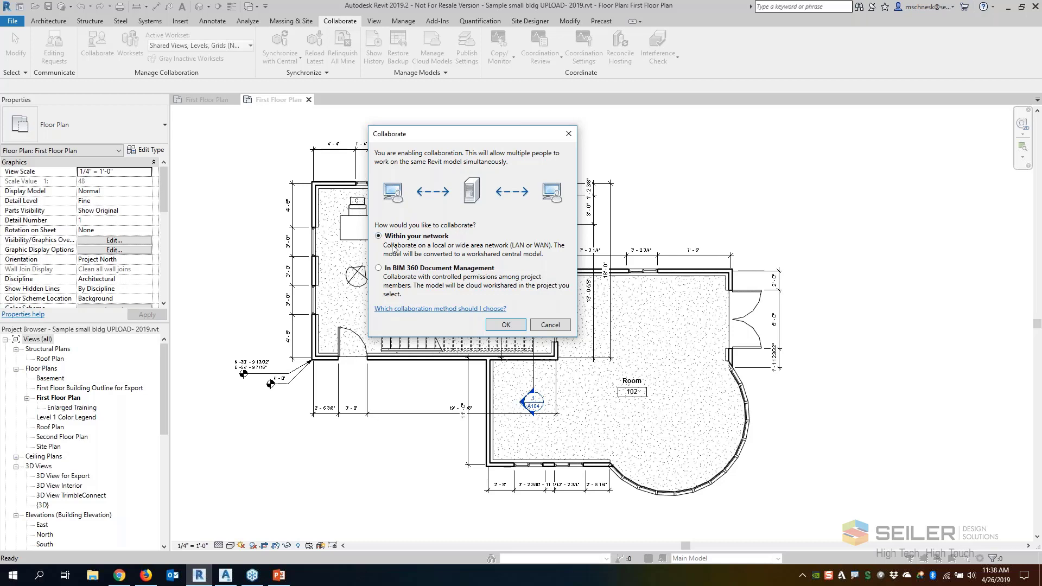
left_click(379, 268)
left_click_drag(456, 136, 445, 152)
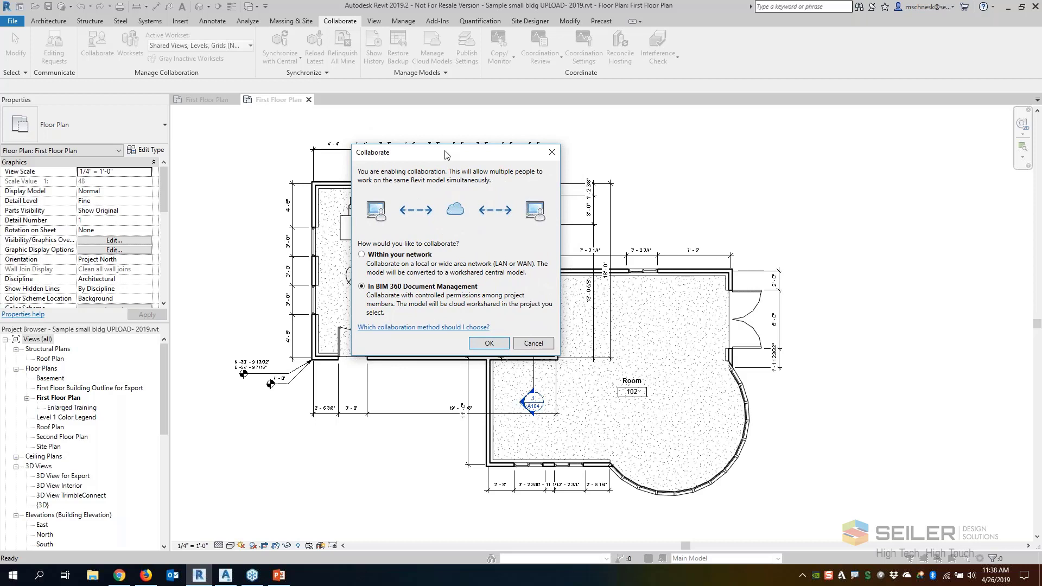
left_click_drag(444, 155, 433, 143)
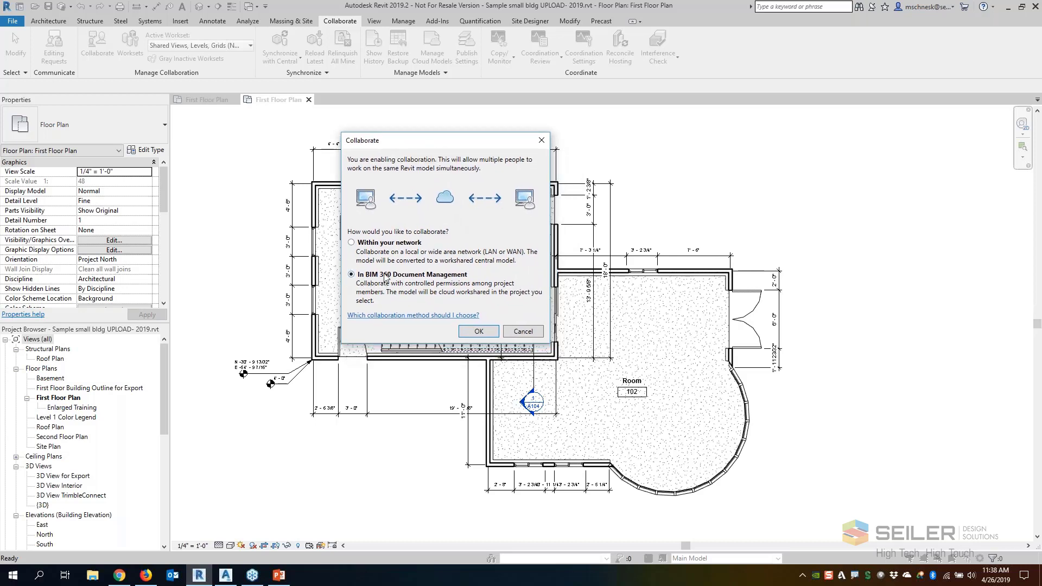
left_click(472, 334)
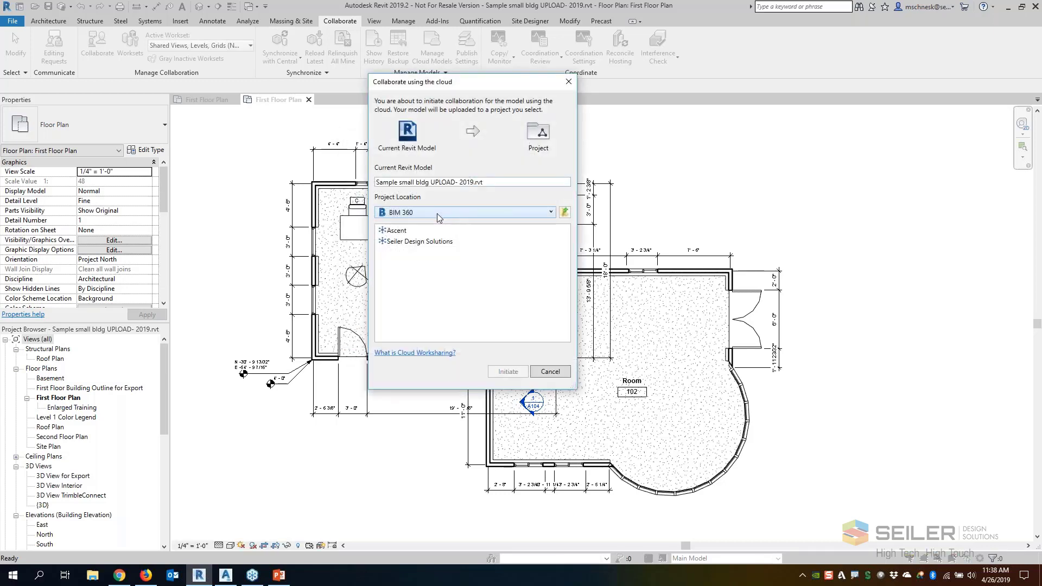
Step: Initiate cloud collaboration, uploading the model to Seiler Design Solutions, Civil 3D Revit Collaboration, Project Files, Revit Files
double_click(422, 242)
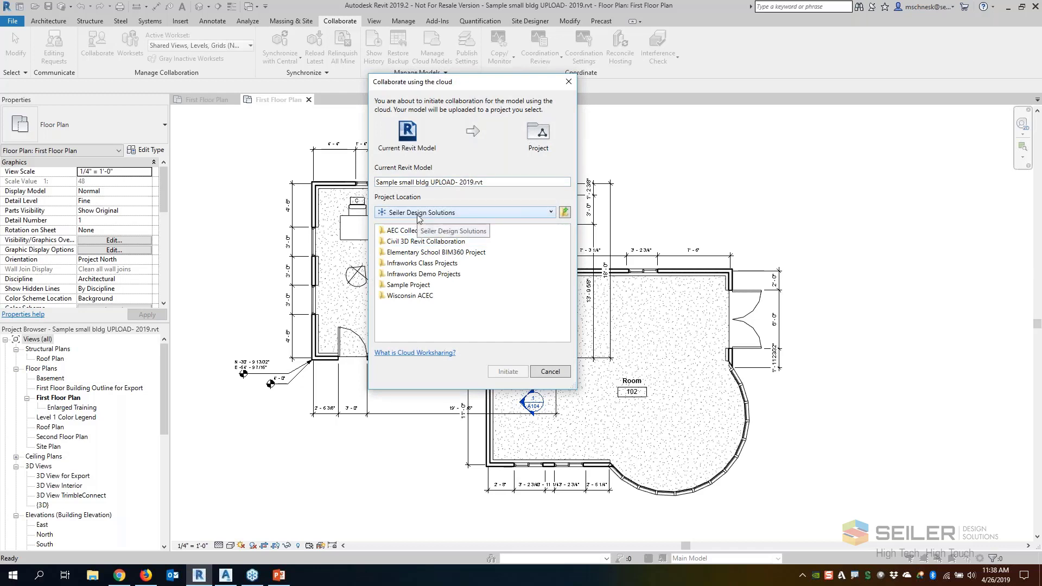
left_click(423, 242)
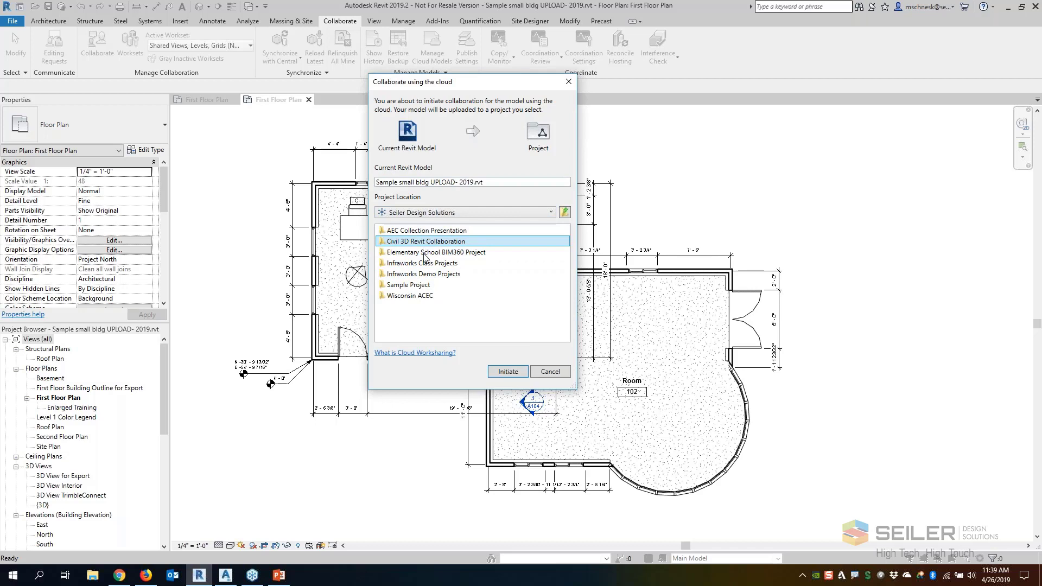
double_click(405, 245)
left_click(408, 246)
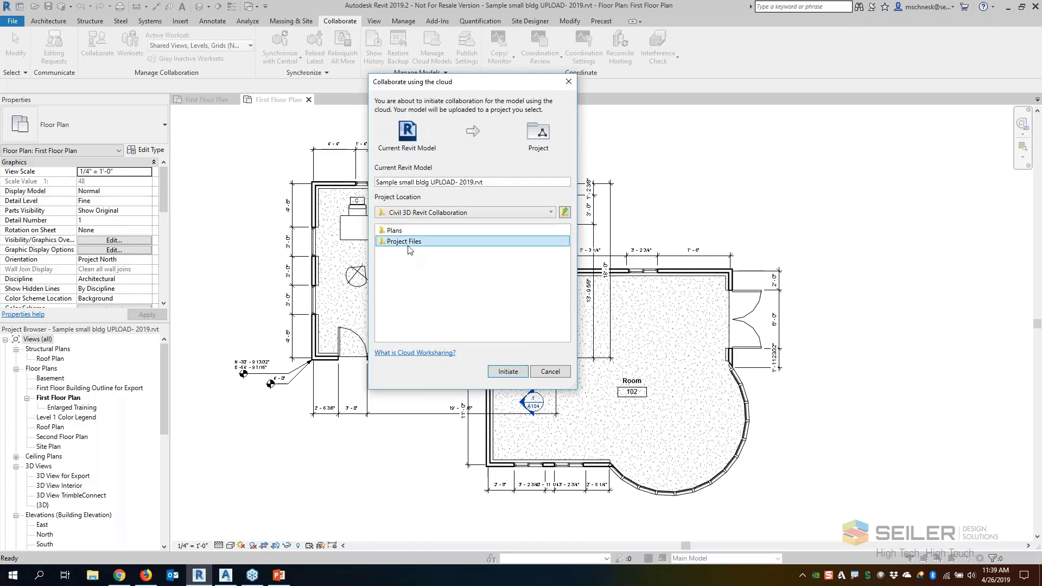
double_click(408, 243)
left_click(401, 252)
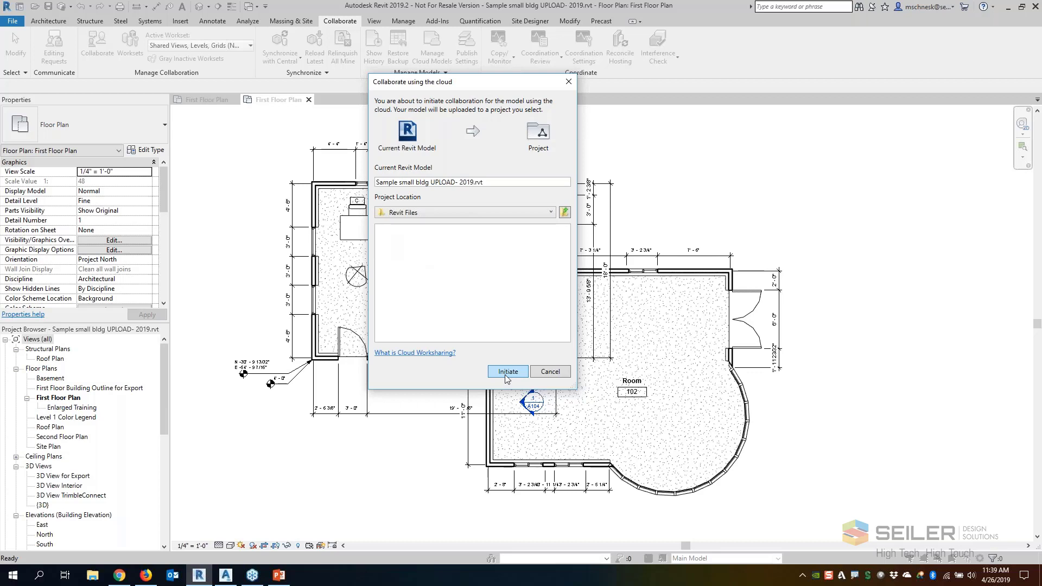
left_click(505, 375)
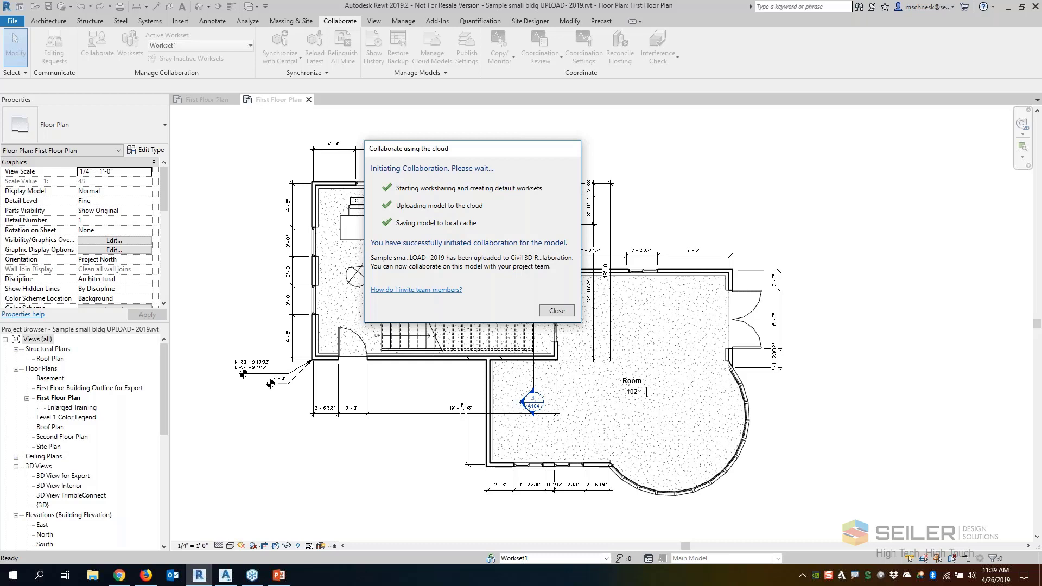
left_click_drag(499, 143, 502, 147)
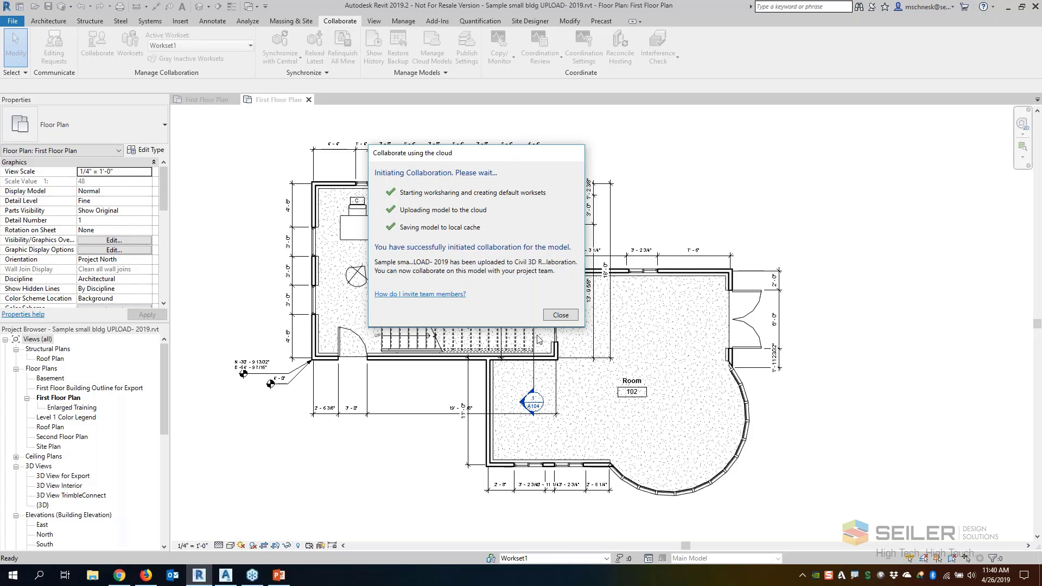
left_click(560, 315)
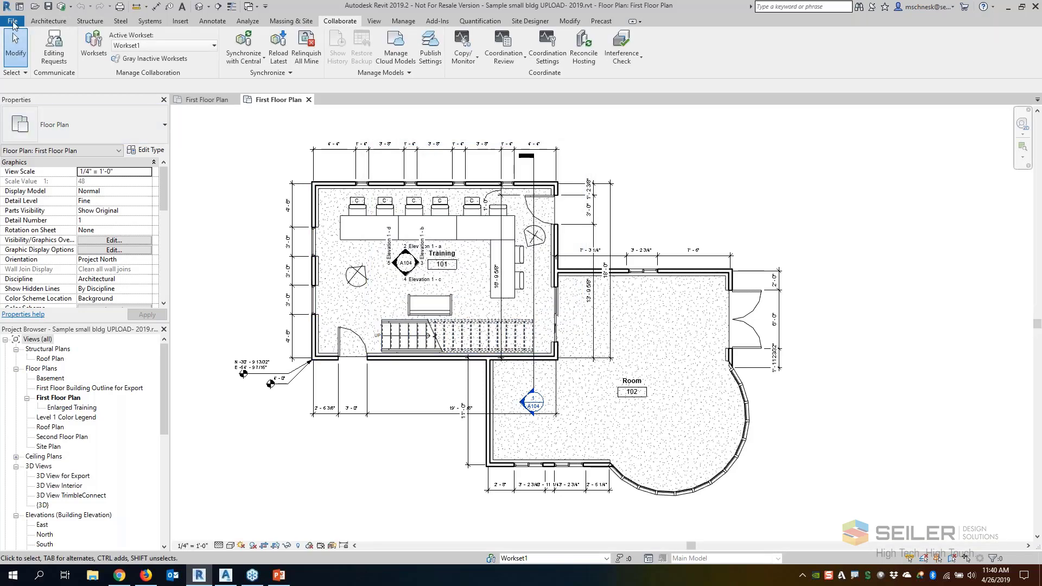
Step: Close both open models, keeping ownership of elements and worksets in Sample small bldg - 2019.rvt
left_click(13, 23)
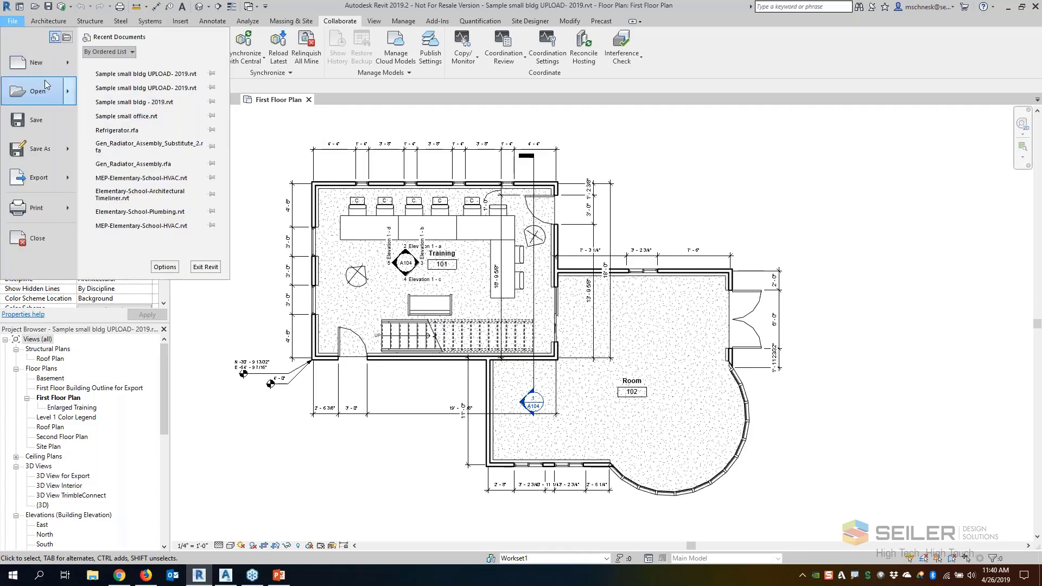
left_click(49, 233)
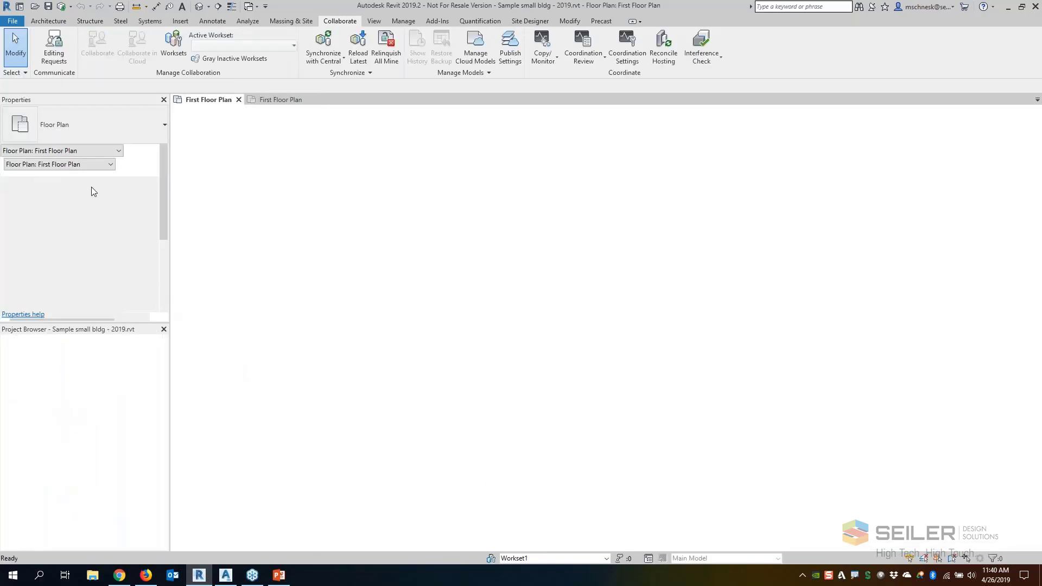
left_click(13, 21)
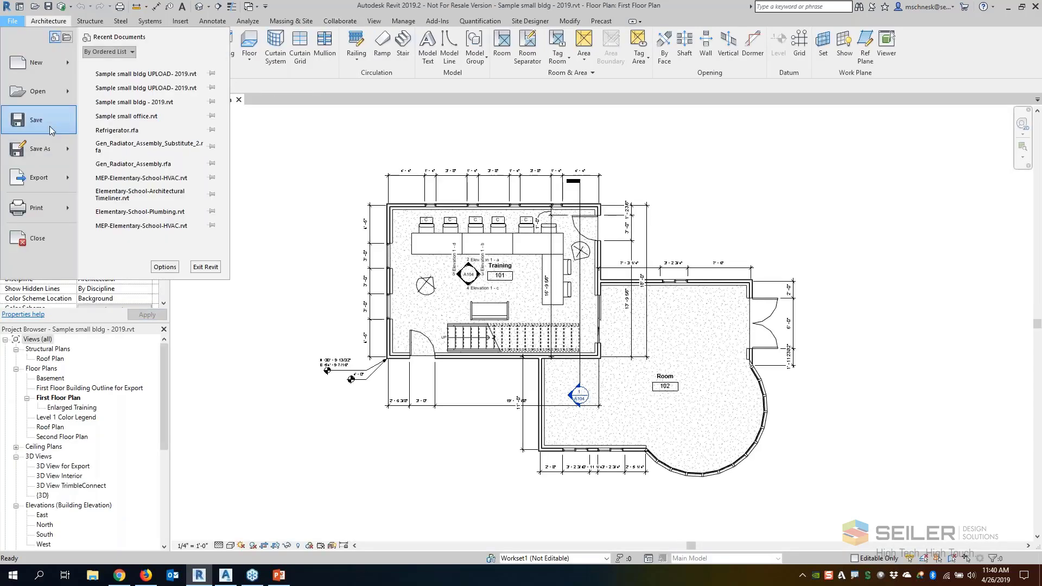
left_click(44, 233)
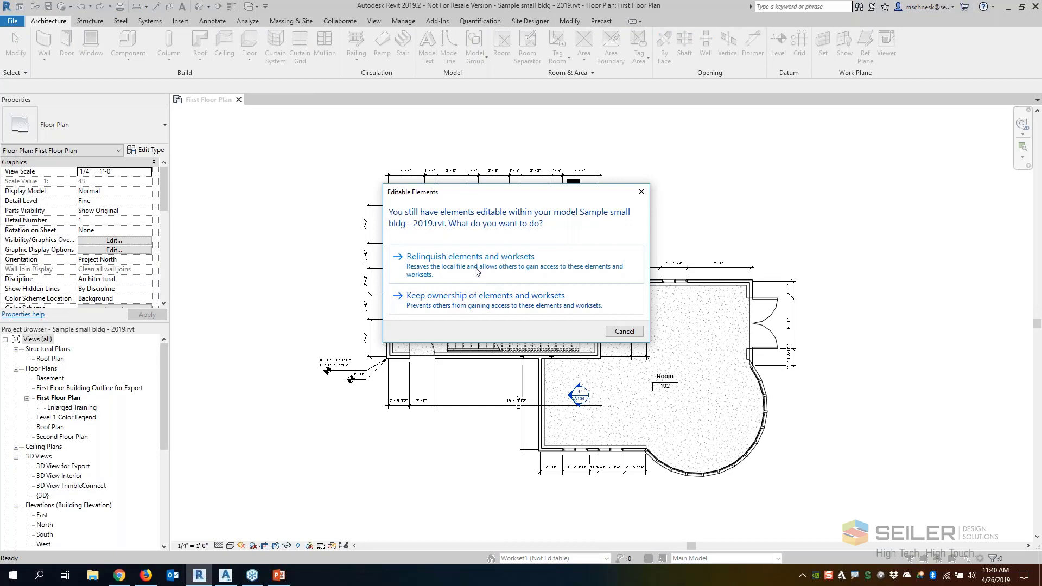
left_click(470, 297)
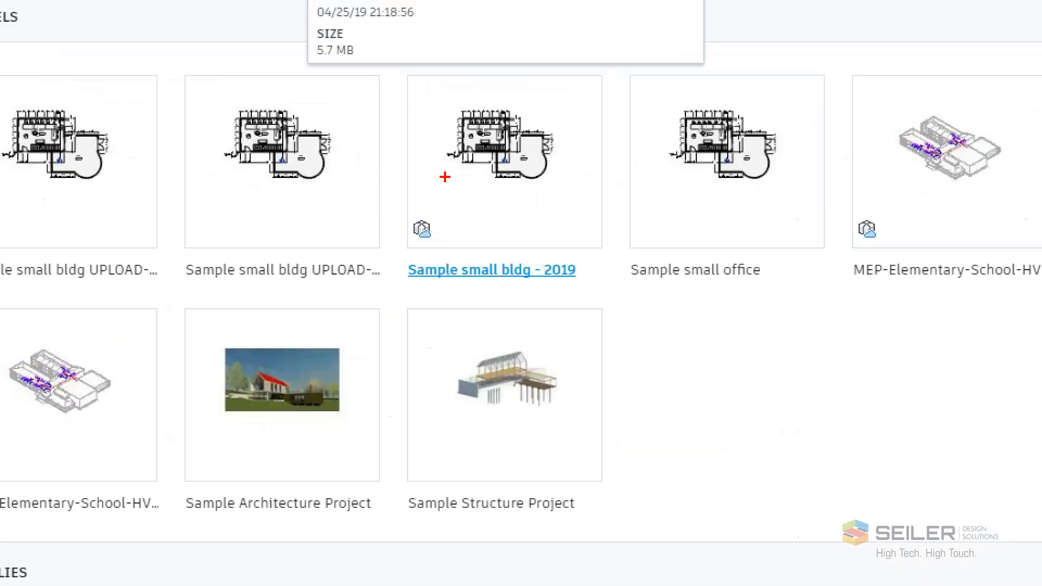
Step: Open the workshared cloud model Sample small bldg - 2019 from the recent files
mouse_move(447, 183)
left_mouse_down()
mouse_move(434, 209)
mouse_move(450, 184)
left_mouse_up()
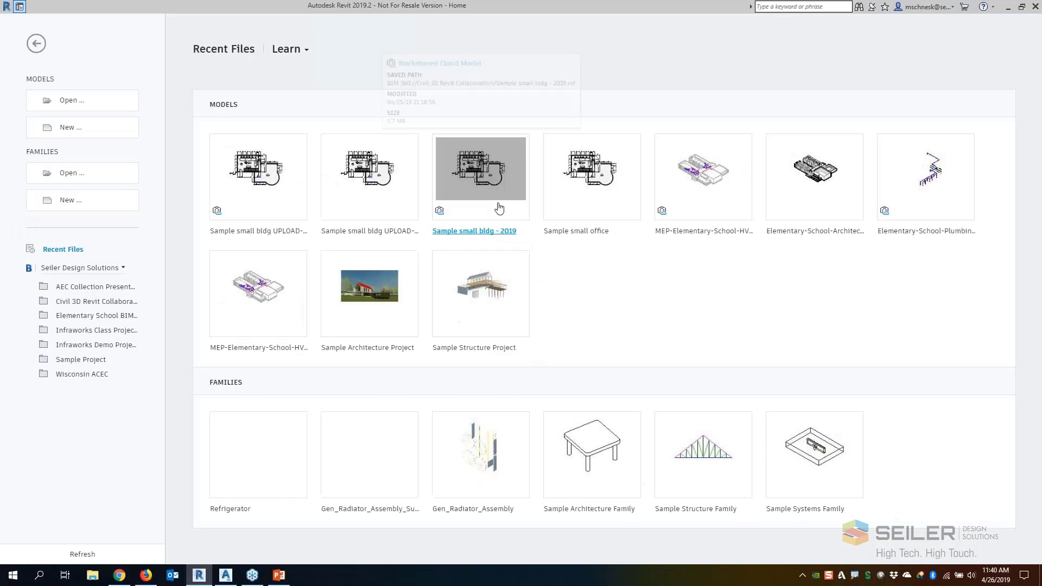
left_click(523, 183)
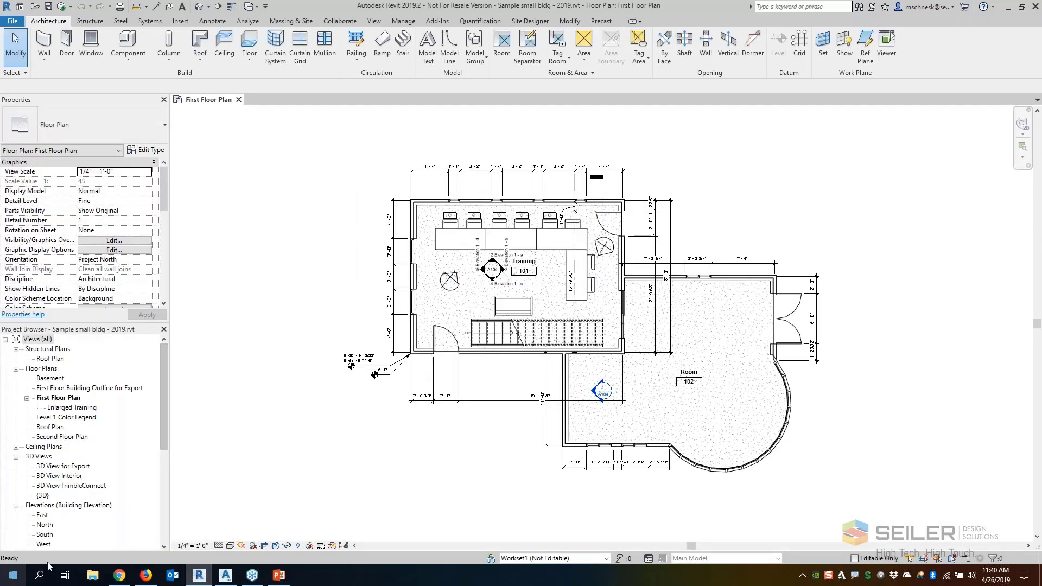
Step: Switch to BIM 360 Document Management in the browser and check the uploaded UPLOAD model in the Revit Files folder
left_click(145, 575)
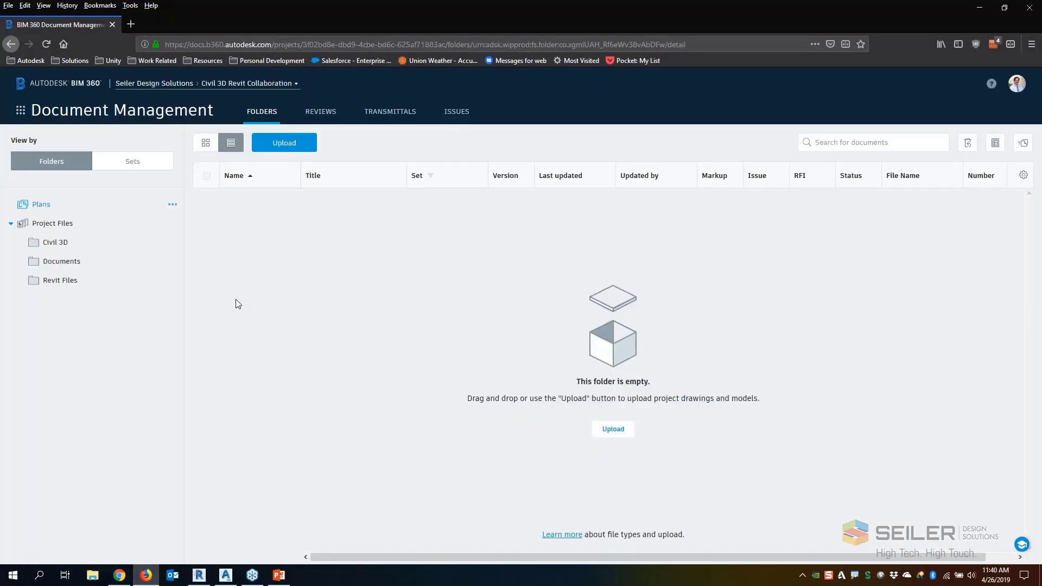
left_click(78, 283)
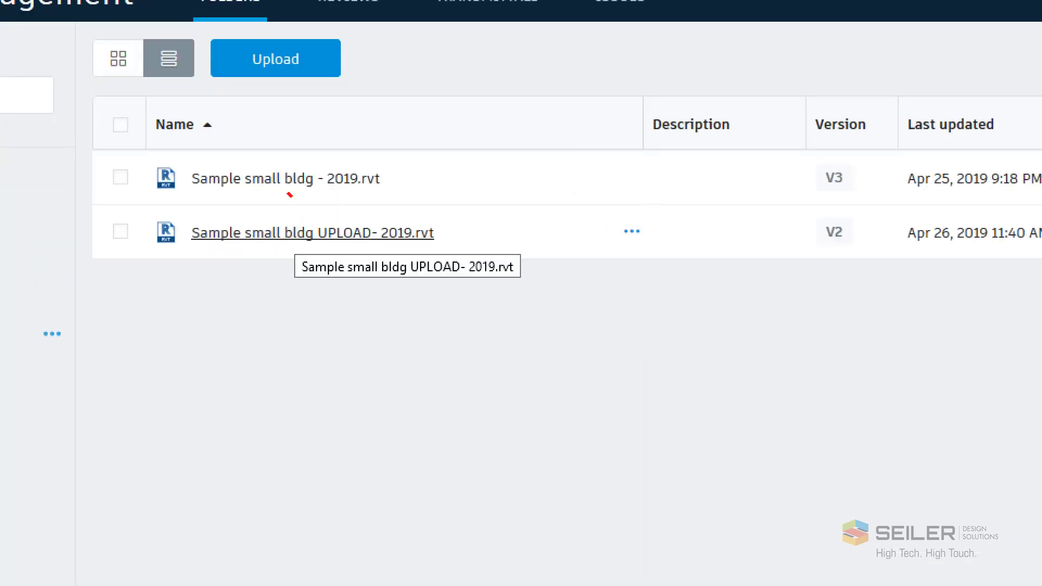
mouse_move(291, 203)
left_mouse_down()
mouse_move(178, 231)
mouse_move(460, 206)
mouse_move(252, 197)
left_mouse_up()
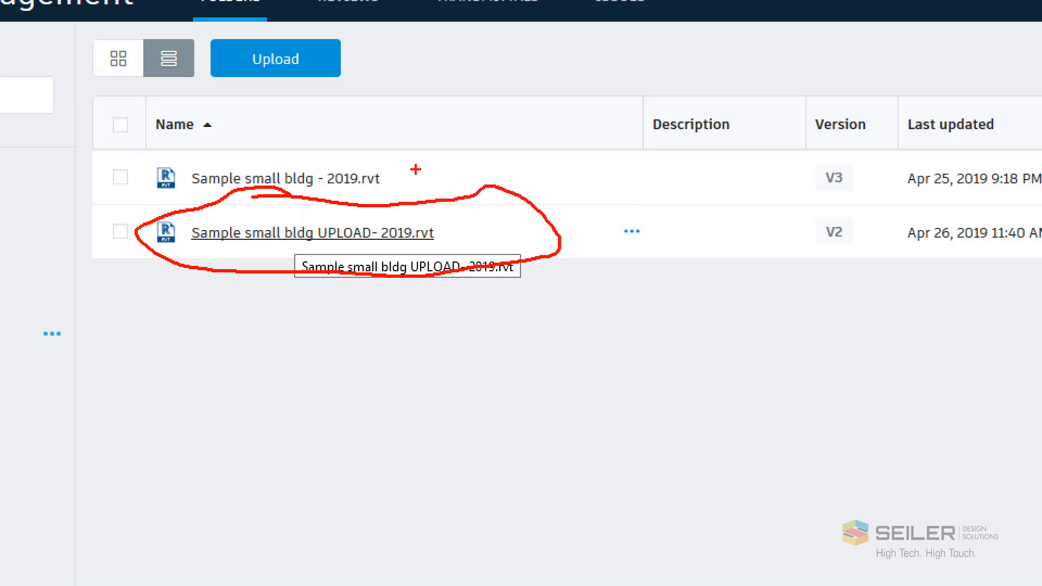
left_click_drag(415, 170, 461, 156)
key("Escape")
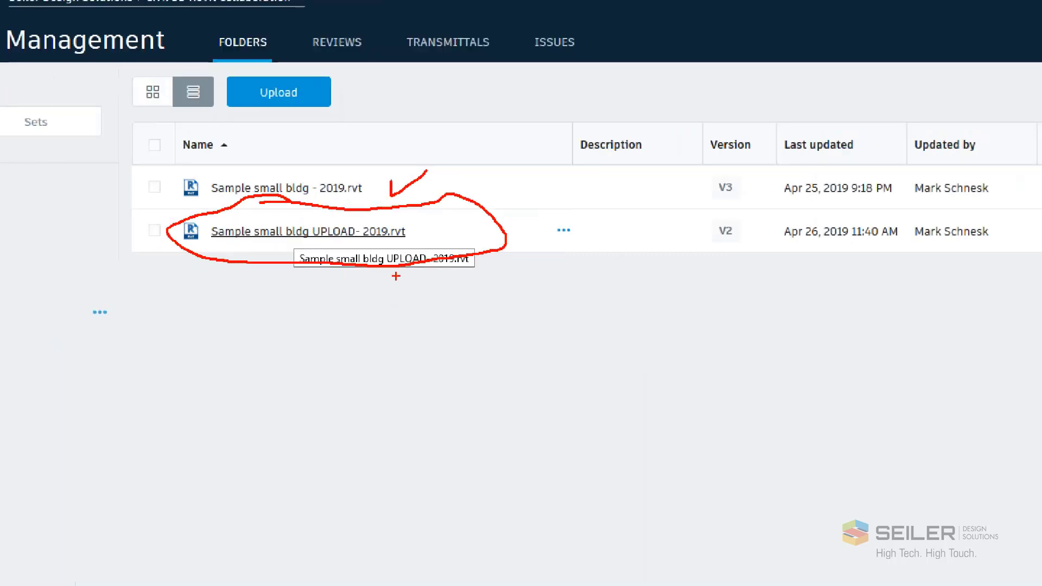
Step: Switch to Revit and open the First Floor Building Outline for Export floor plan
left_click(206, 579)
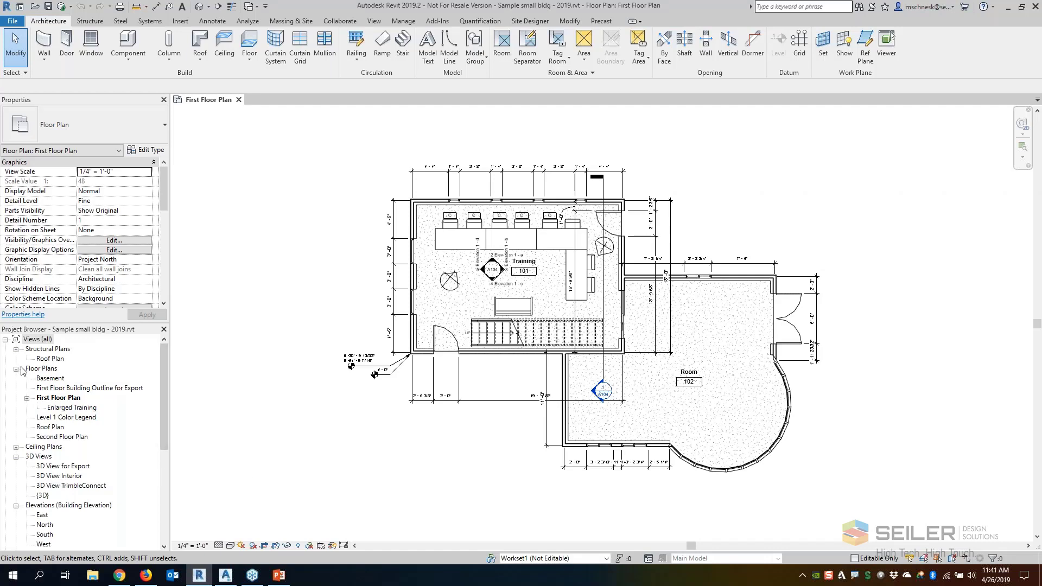
scroll(44, 386, "down", 1)
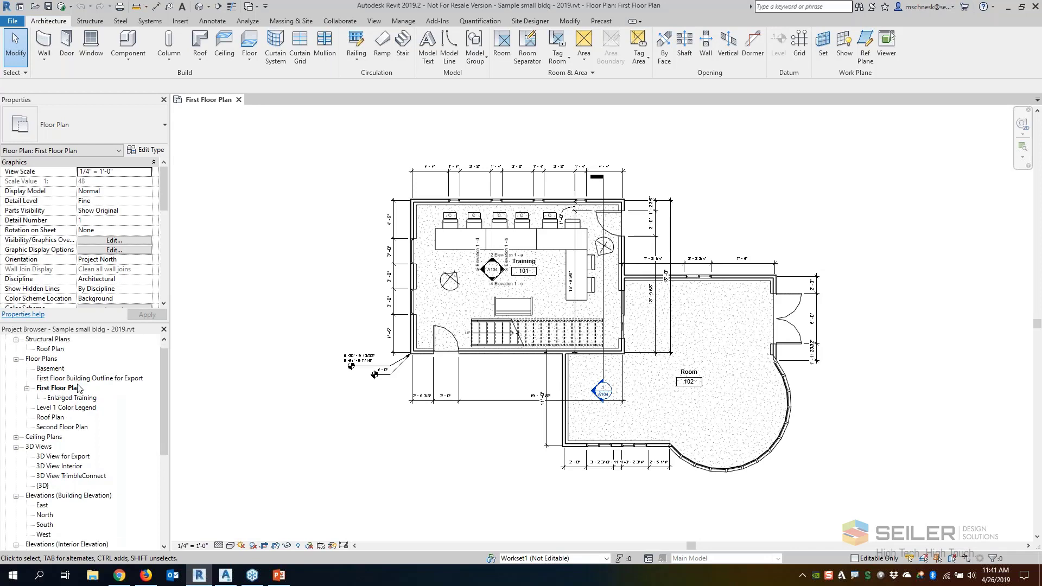
double_click(88, 381)
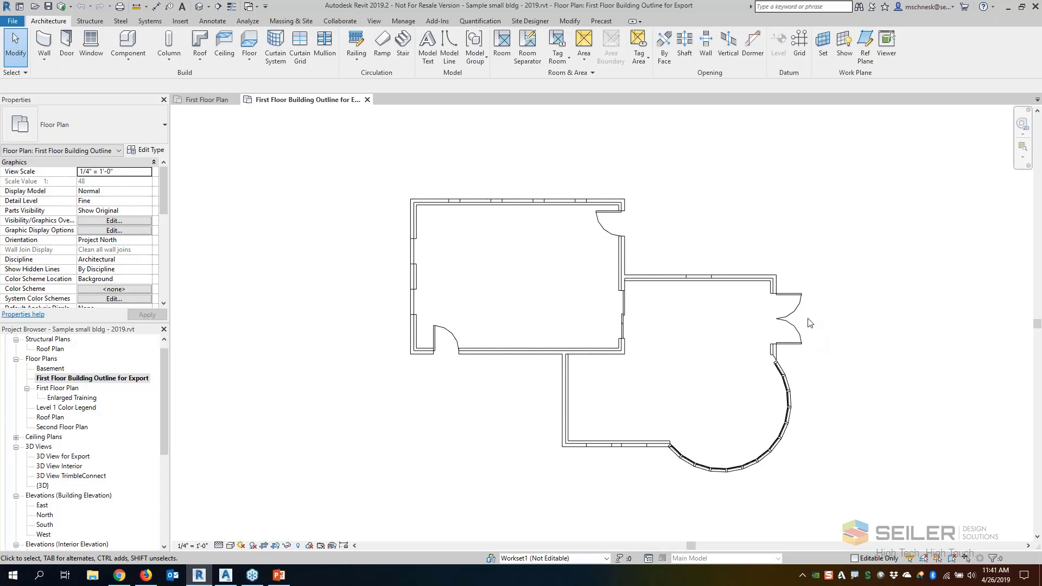
scroll(597, 333, "down", 2)
scroll(597, 333, "up", 1)
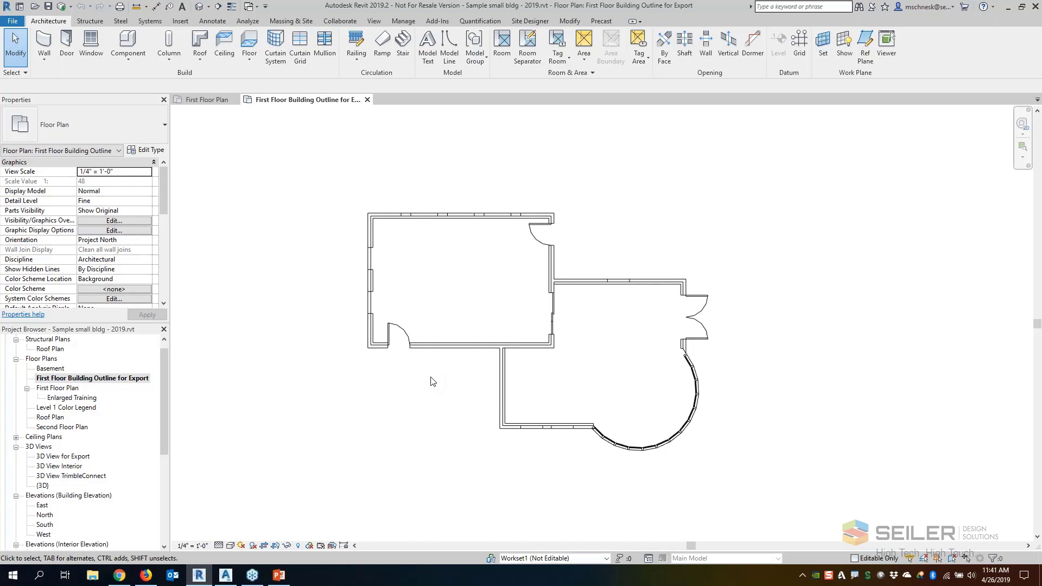
scroll(455, 389, "up", 1)
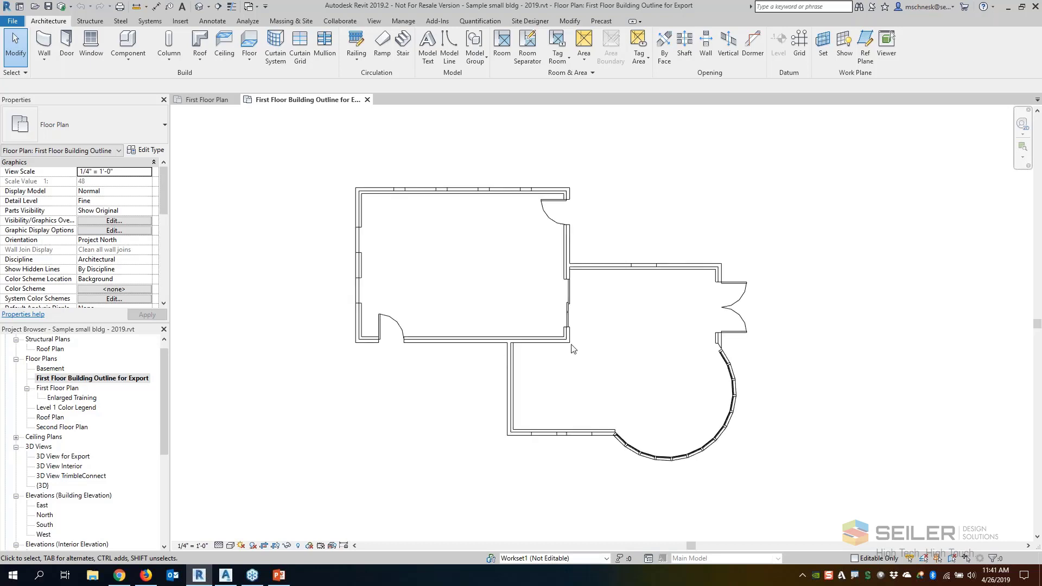
Step: Set up a DWG export of only the current floor plan view, using the in-session export setup
left_click(13, 21)
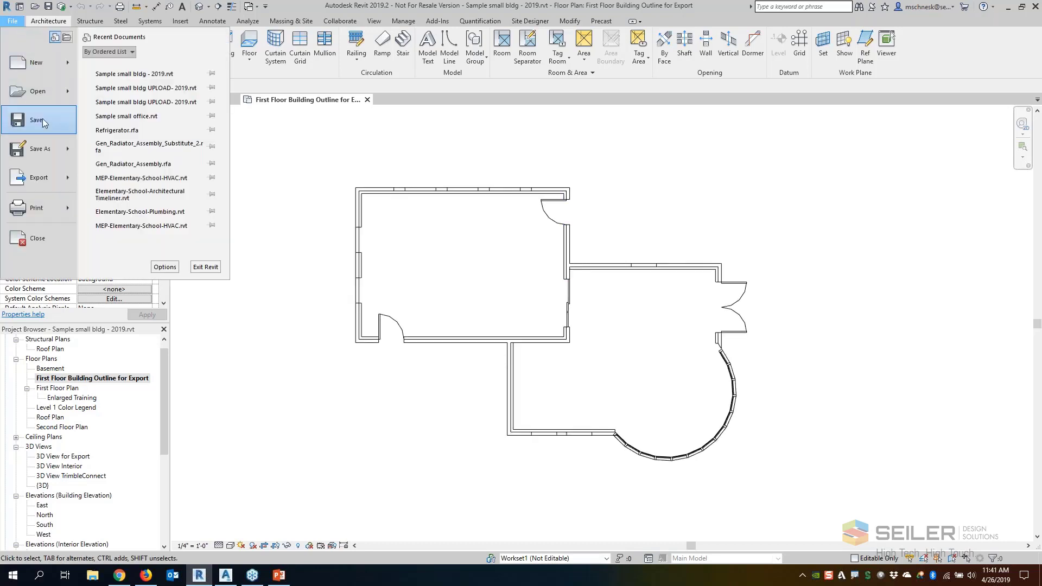
mouse_move(39, 180)
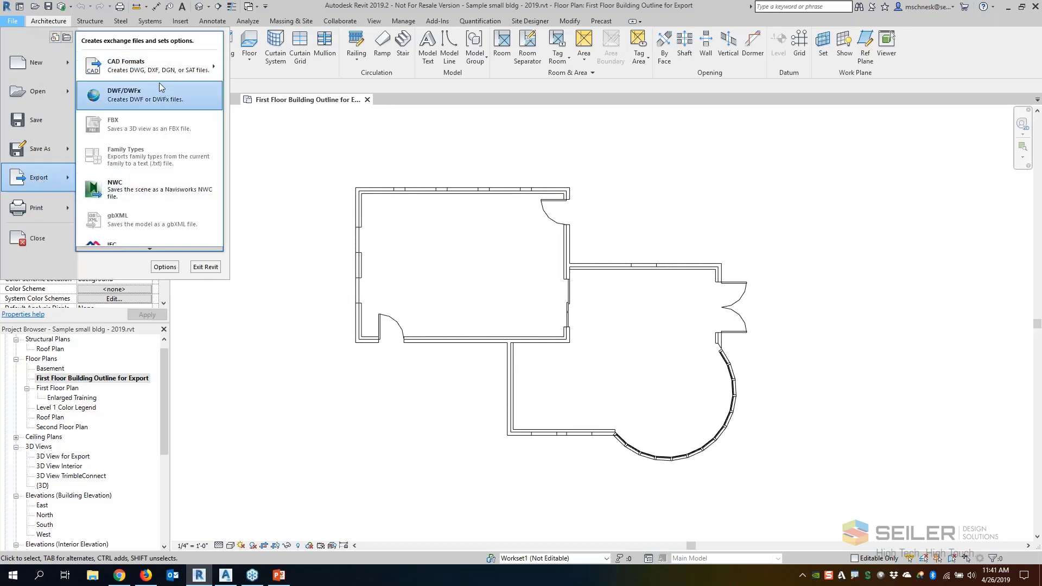
mouse_move(157, 73)
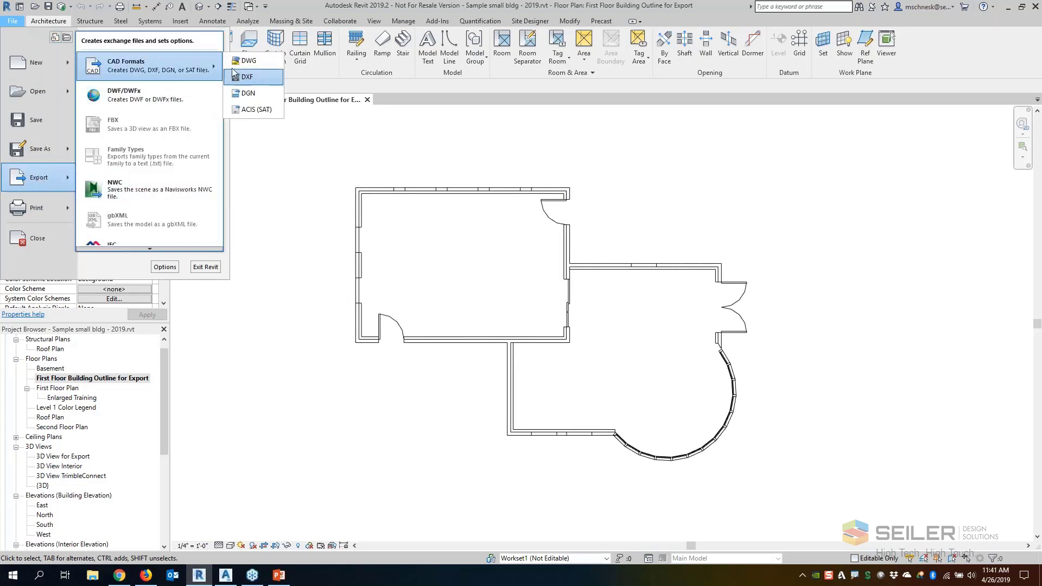
left_click(249, 60)
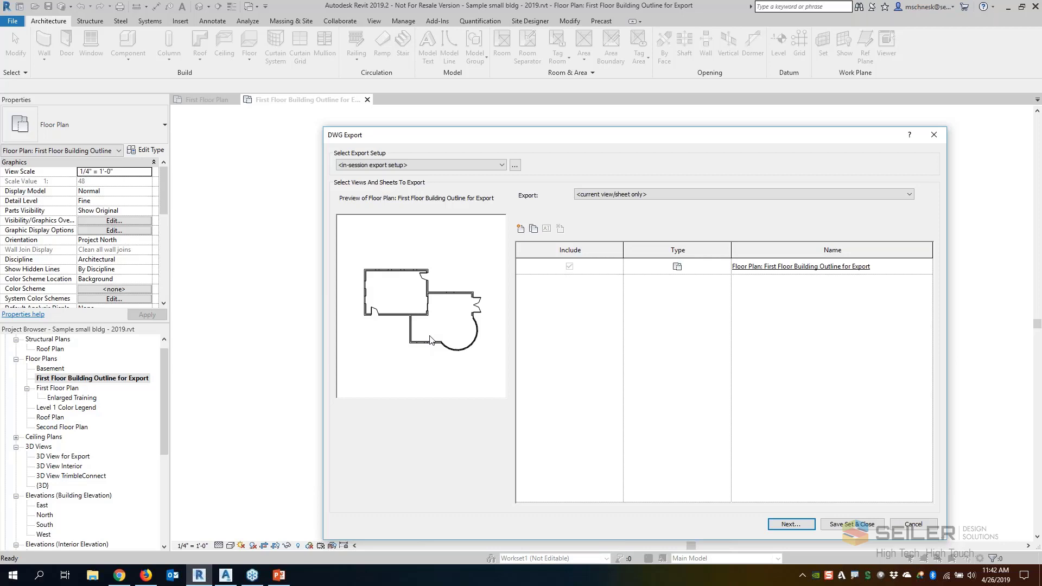
left_click(805, 525)
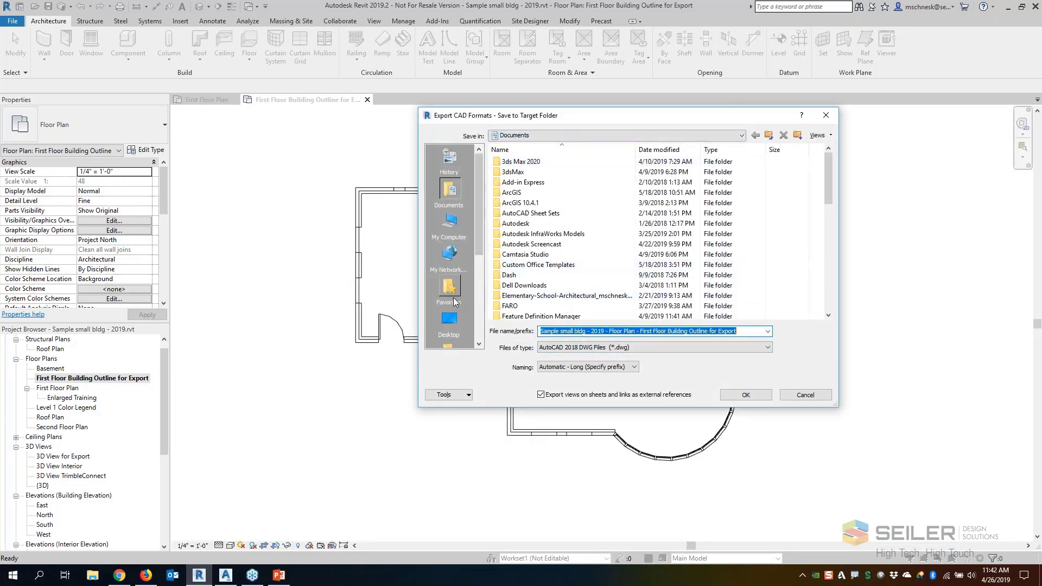
Step: Save the AutoCAD 2018 DWG export to BIM 360, Seiler Design Solutions, Civil 3D Revit Collaboration, Project Files, Civil 3D
left_click(449, 321)
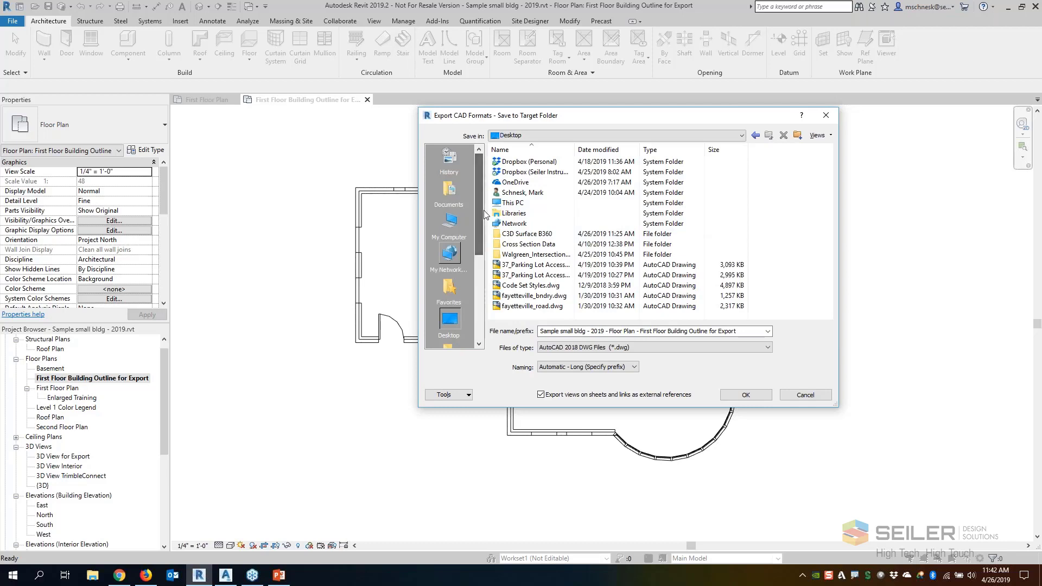
left_click(450, 221)
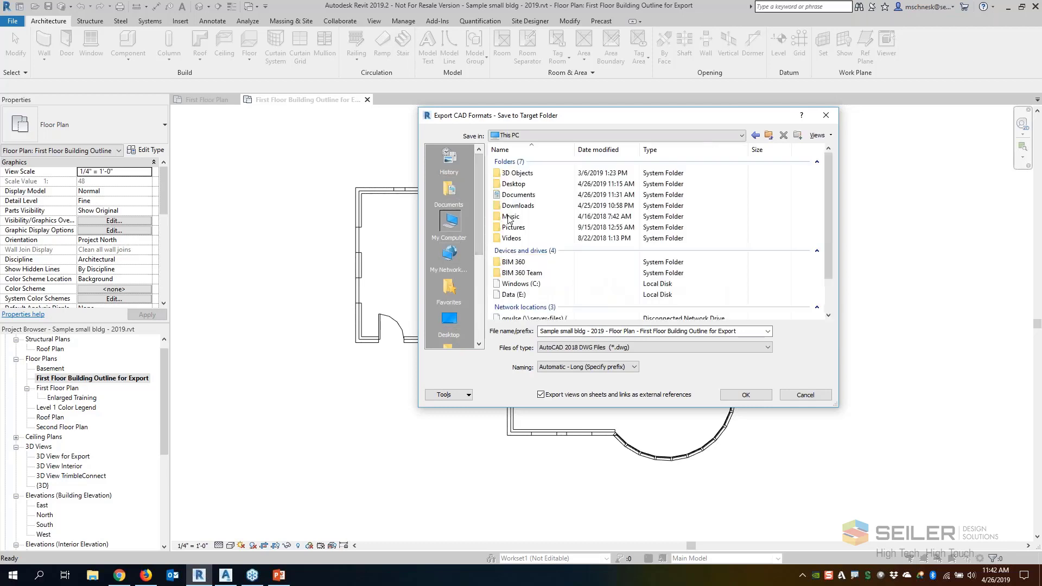
scroll(511, 218, "down", 1)
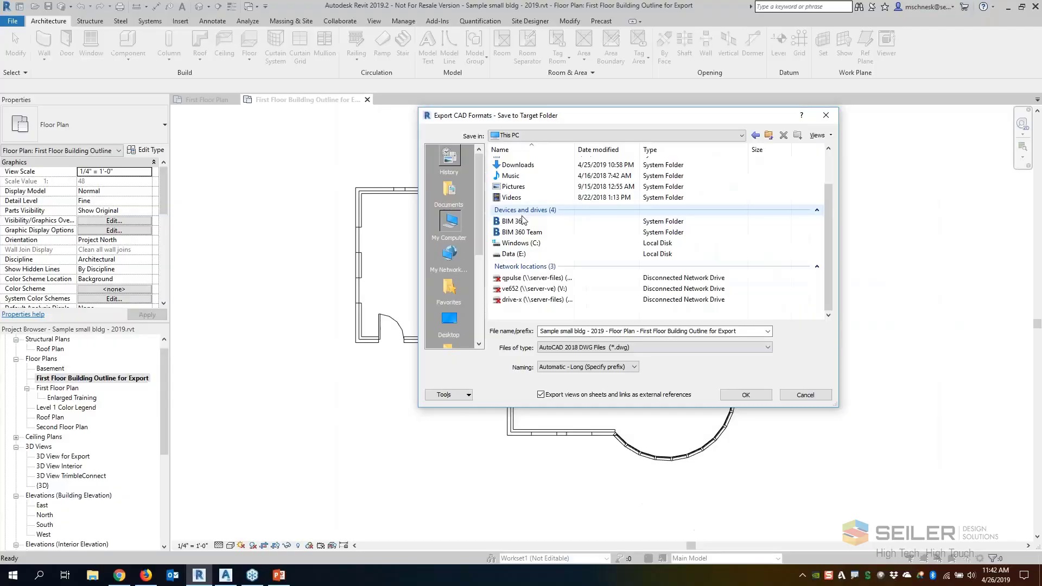
double_click(535, 234)
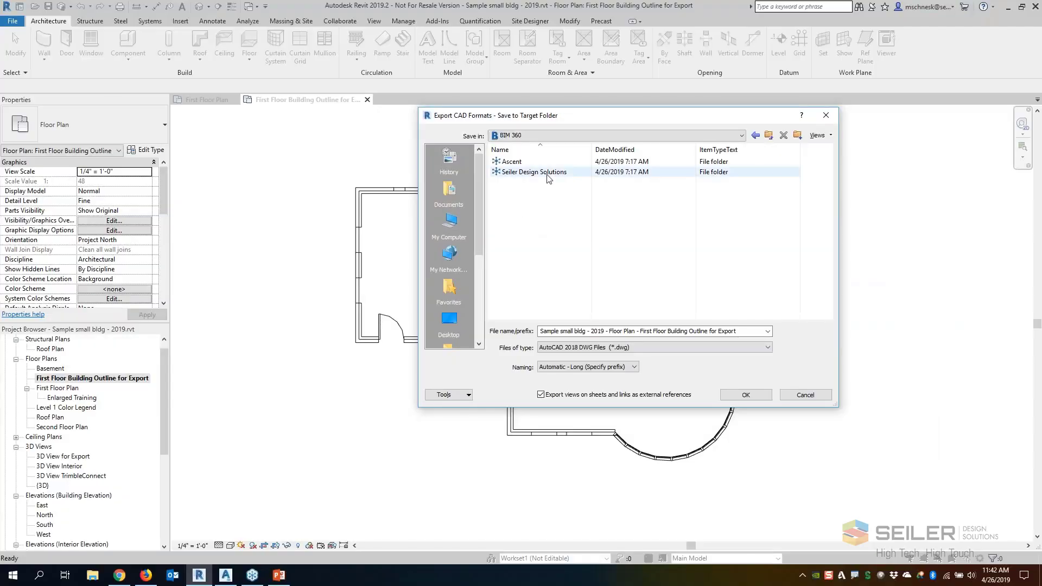
double_click(548, 173)
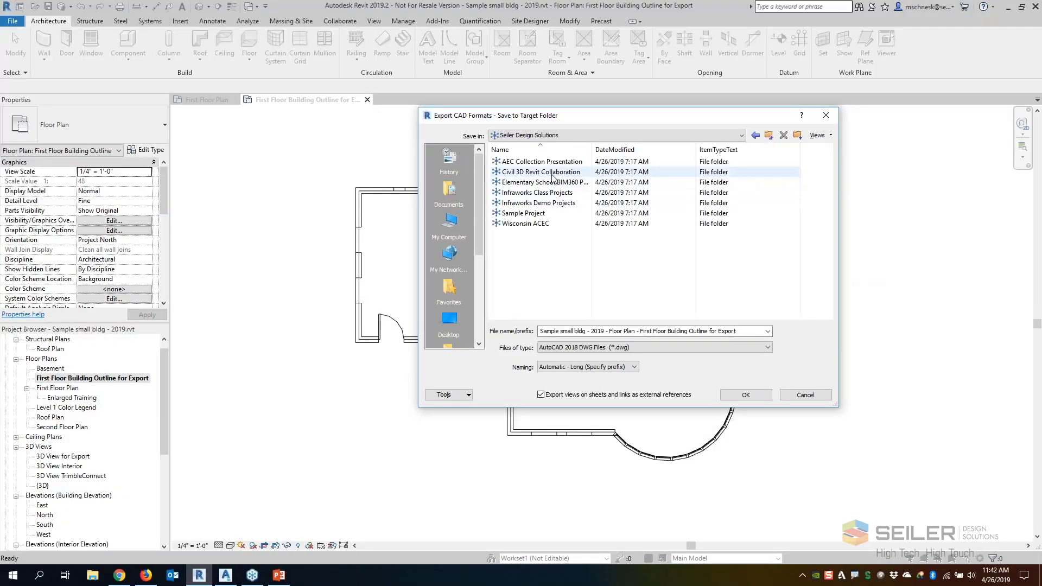
double_click(552, 172)
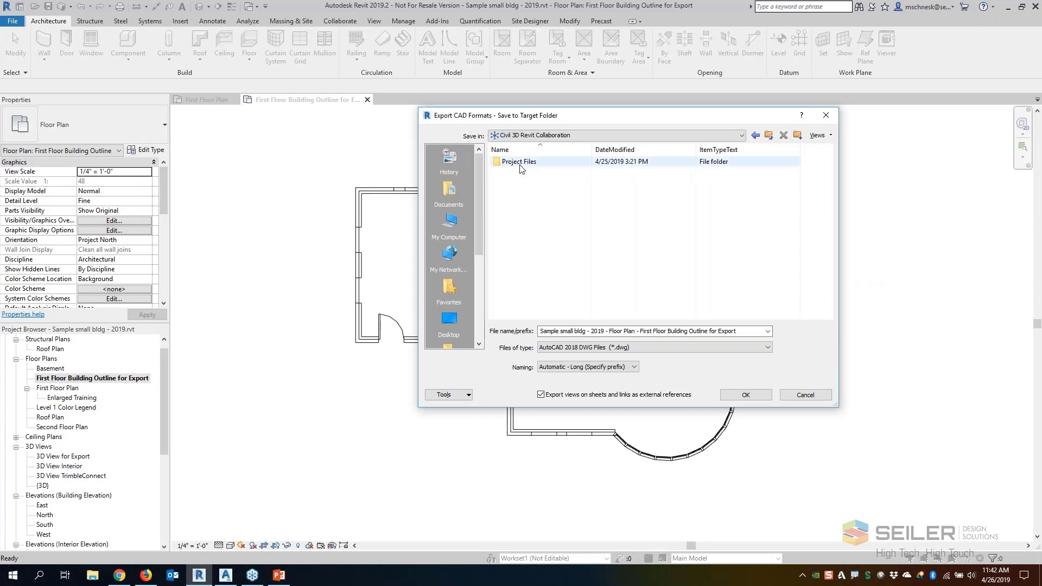
double_click(520, 163)
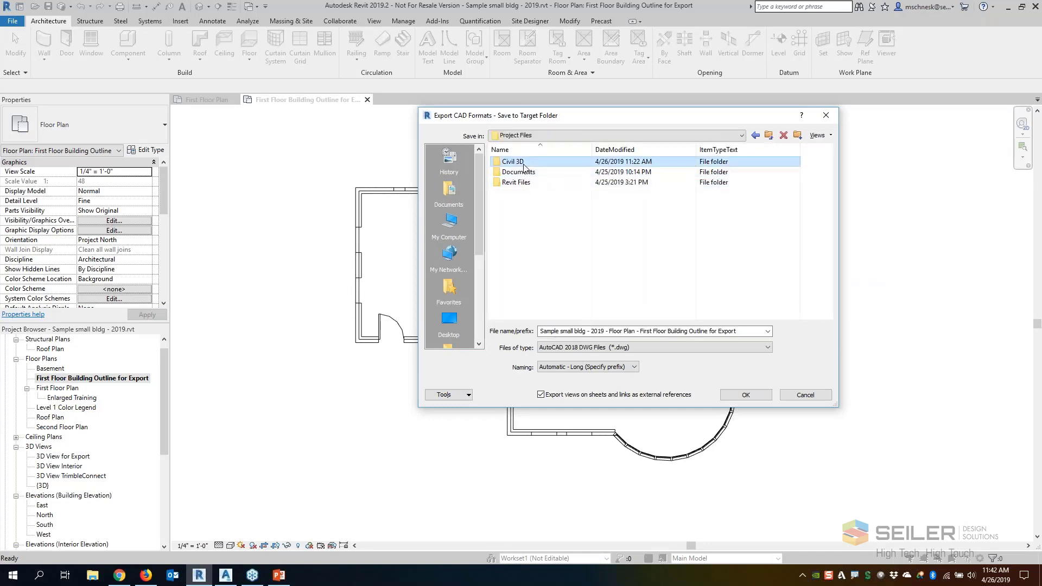
double_click(520, 163)
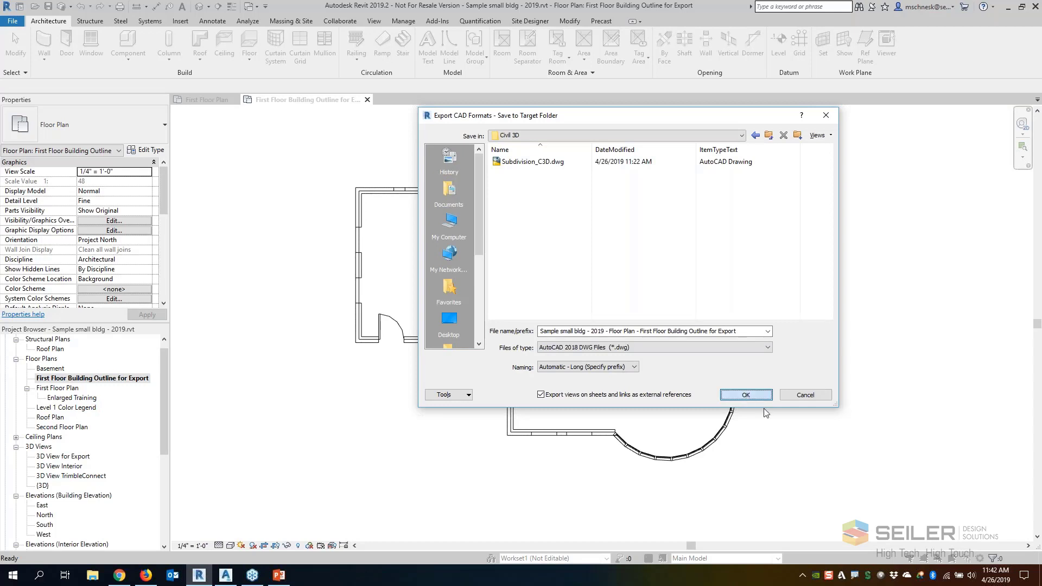
left_click(757, 396)
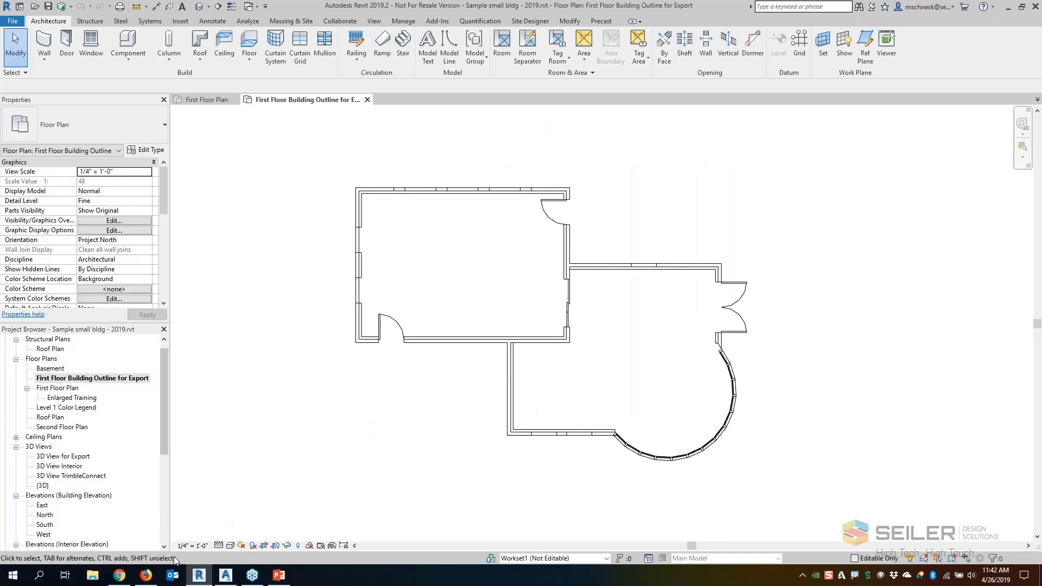
Step: Switch to Civil 3D with the Subdivision_C3D drawing
mouse_move(195, 580)
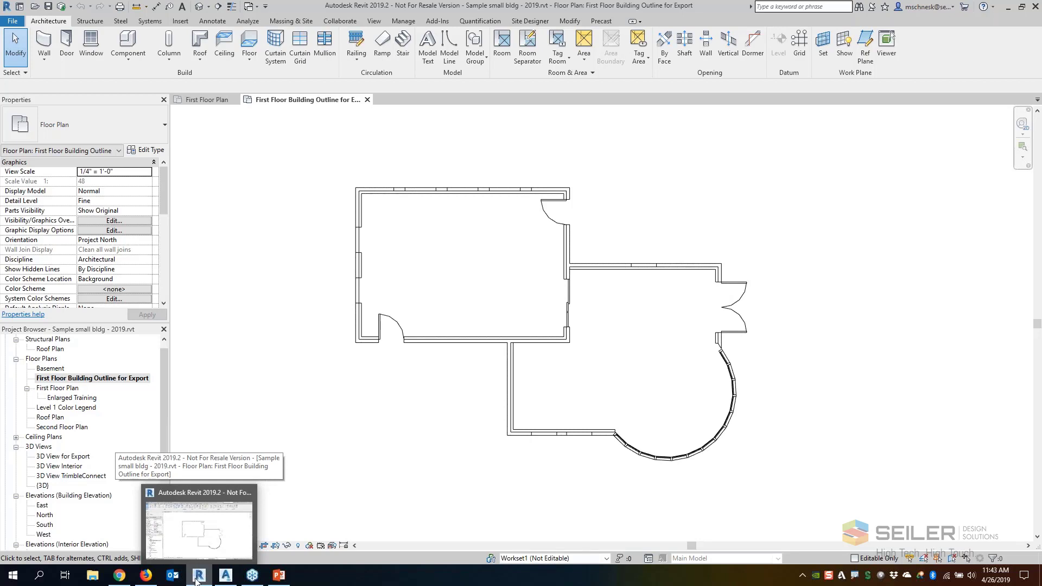
mouse_move(228, 578)
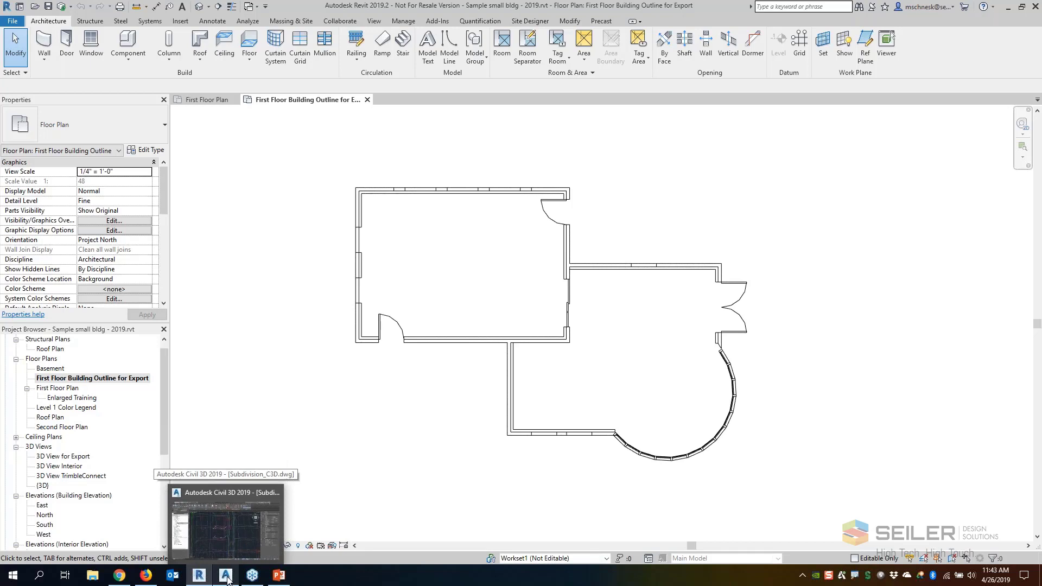
left_click(232, 580)
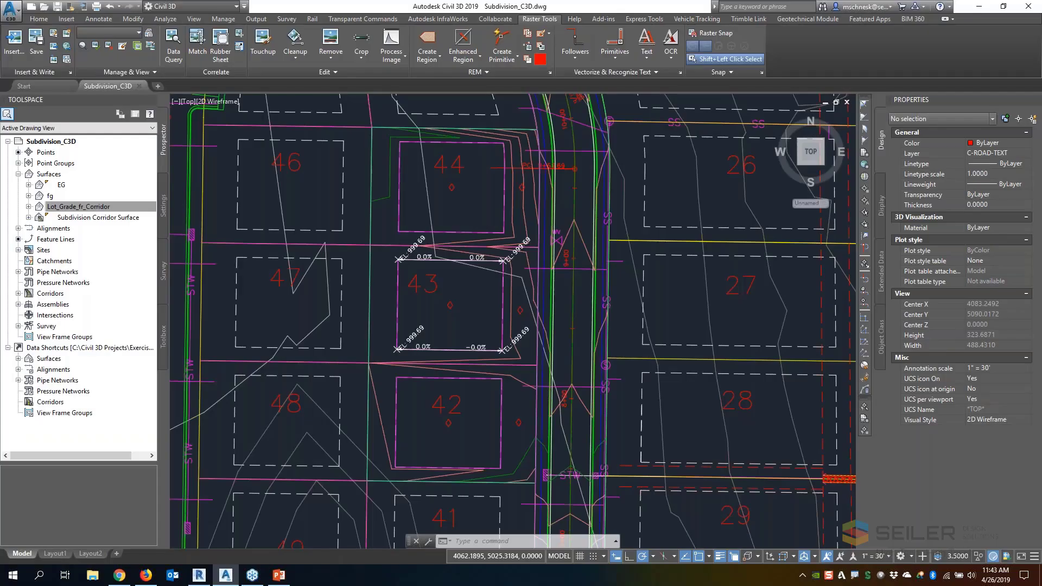
Step: Examine the building pad and its elevation labels on lot 43, along with the neighbouring lots of the subdivision
scroll(480, 405, "down", 4)
scroll(479, 397, "up", 4)
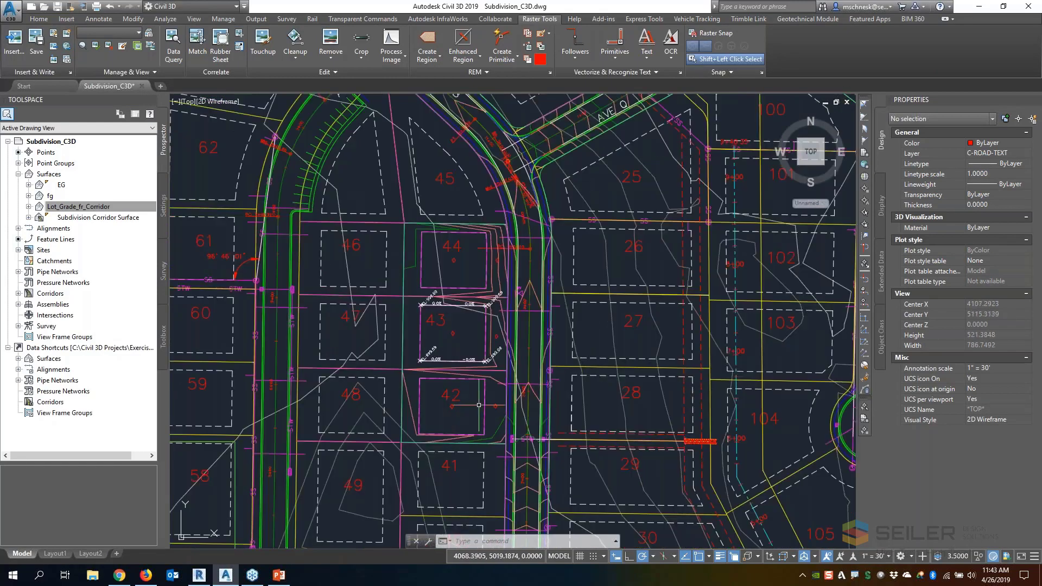
mouse_move(479, 397)
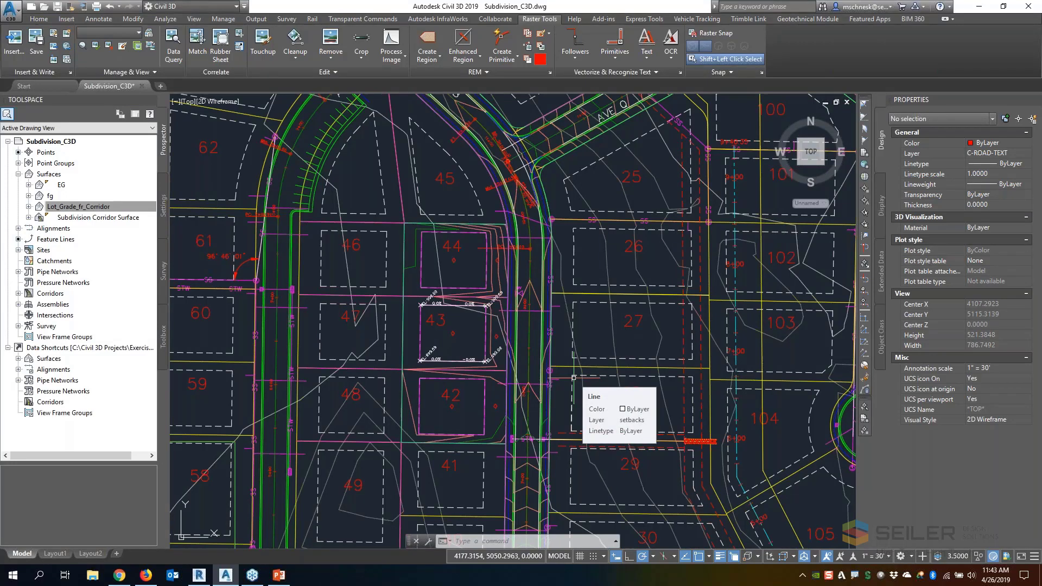
scroll(460, 352, "up", 4)
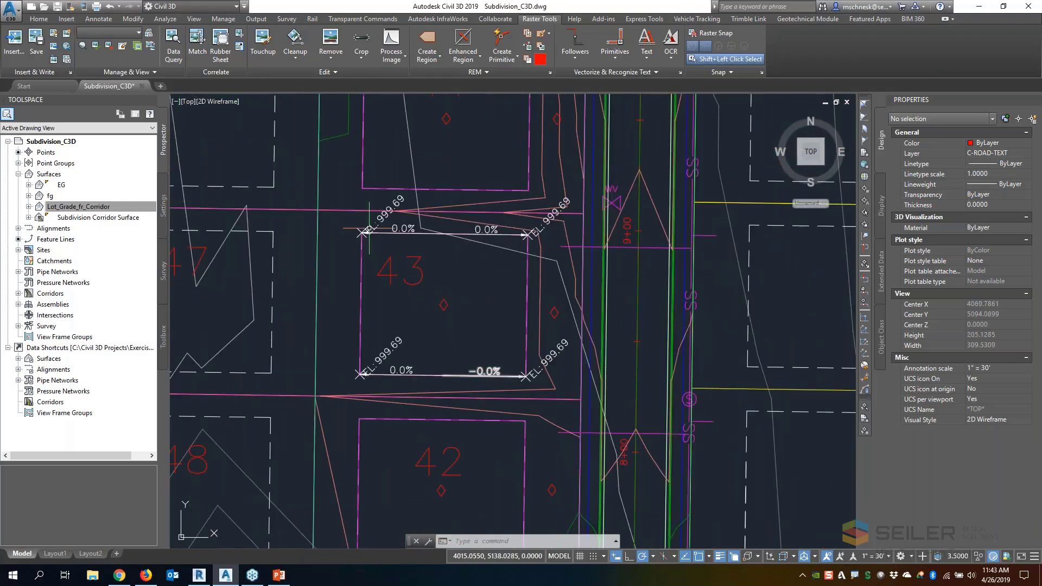
middle_click_drag(460, 334, 466, 349)
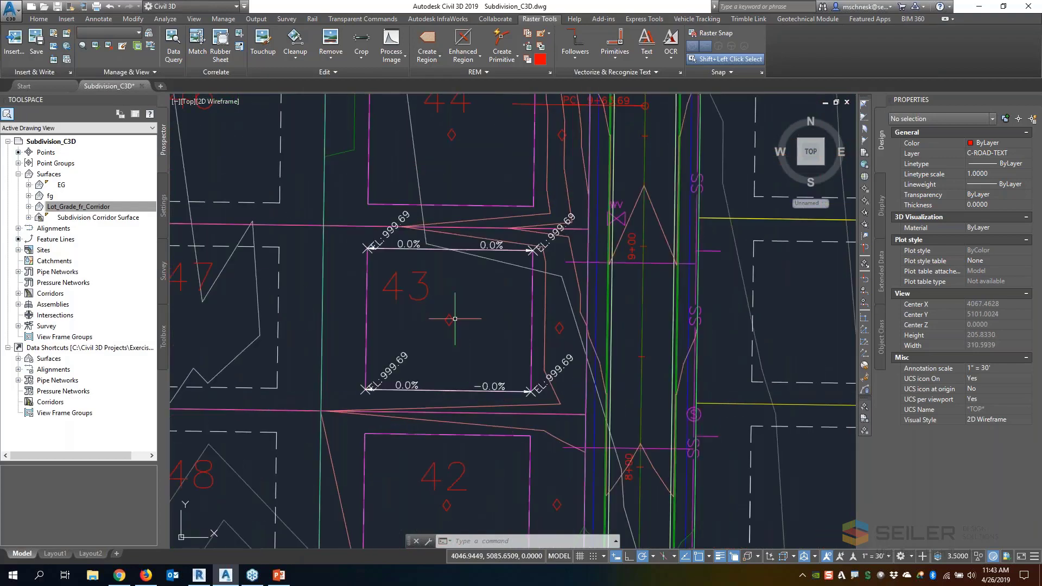
scroll(455, 319, "down", 6)
scroll(433, 259, "up", 4)
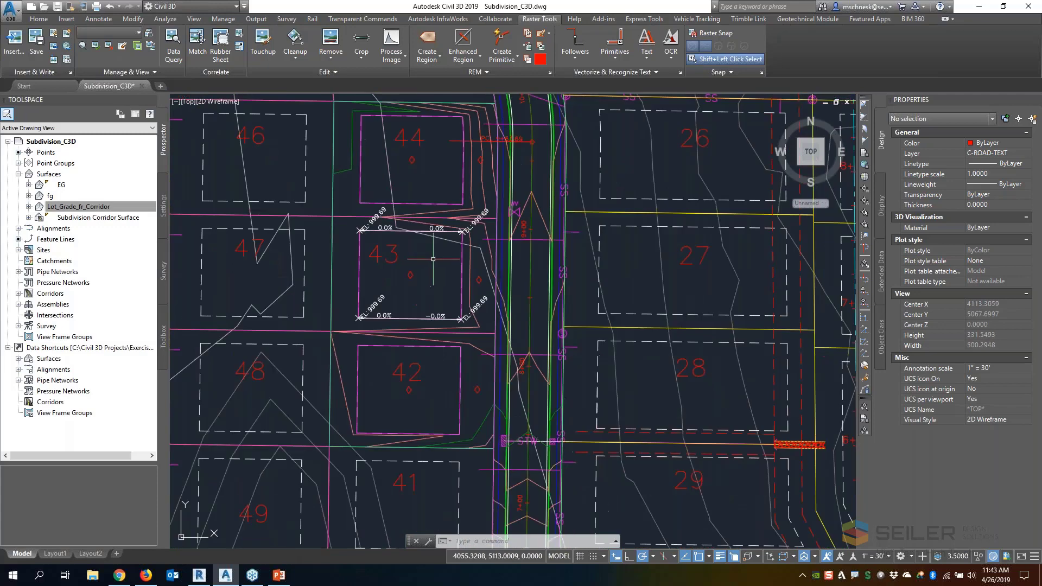
mouse_move(433, 259)
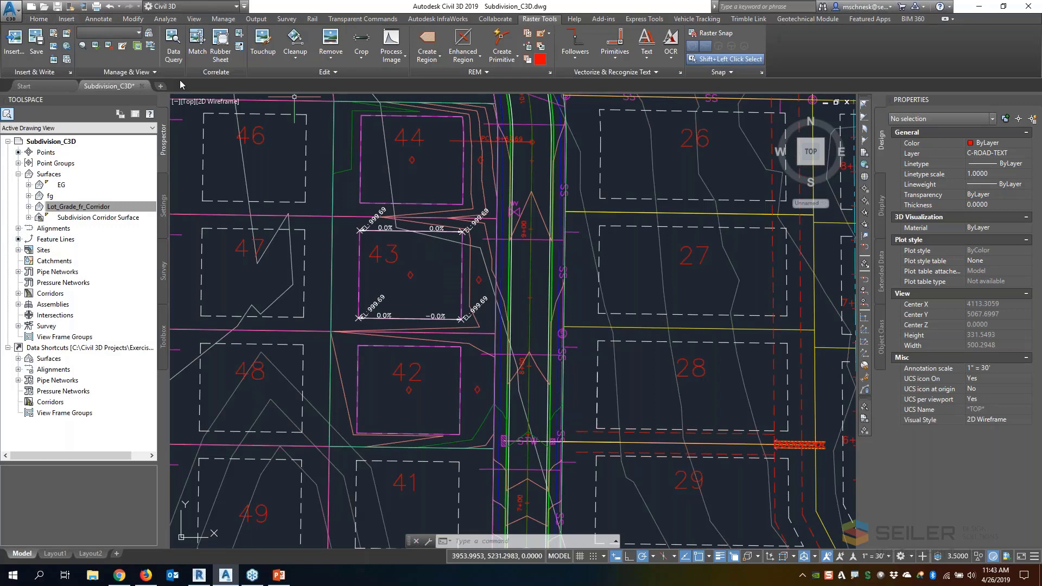
Step: Choose the exported Sample small bldg floor plan DWG for attachment from BIM 360, Seiler Design Solutions, Civil 3D Revit Collaboration, Project Files, Civil 3D
left_click(39, 19)
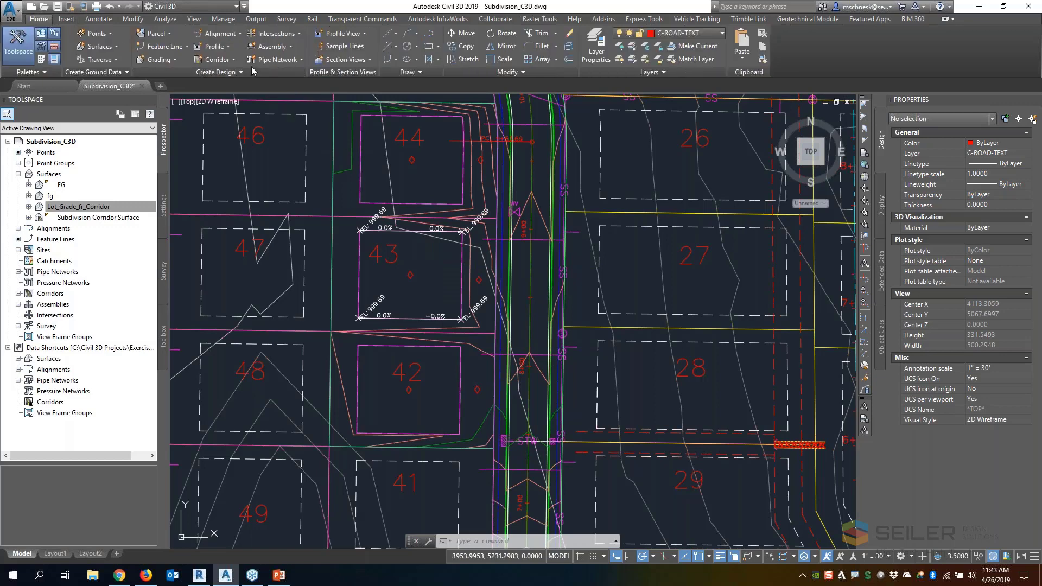
left_click(75, 19)
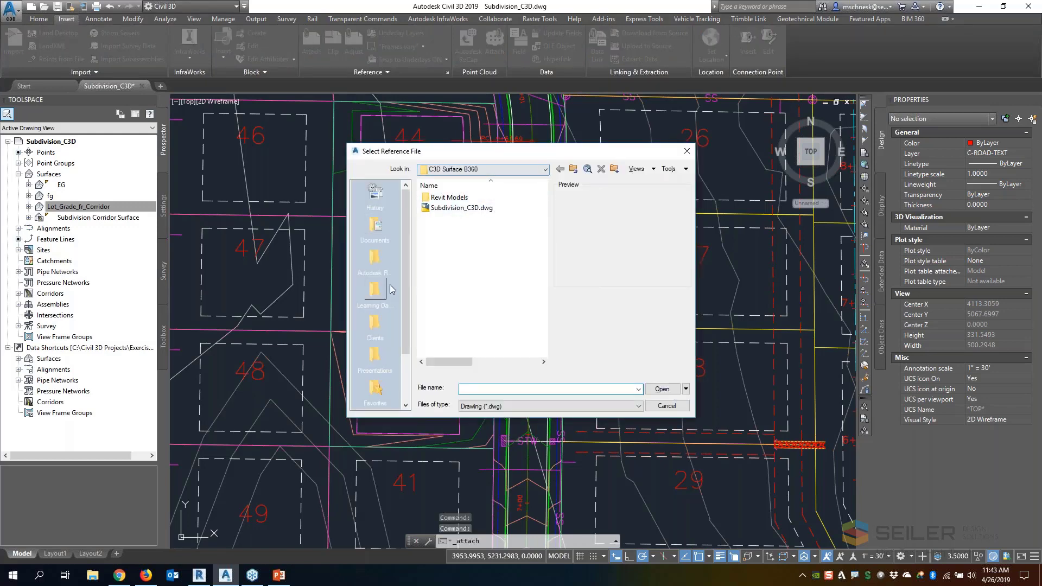
scroll(405, 233, "down", 2)
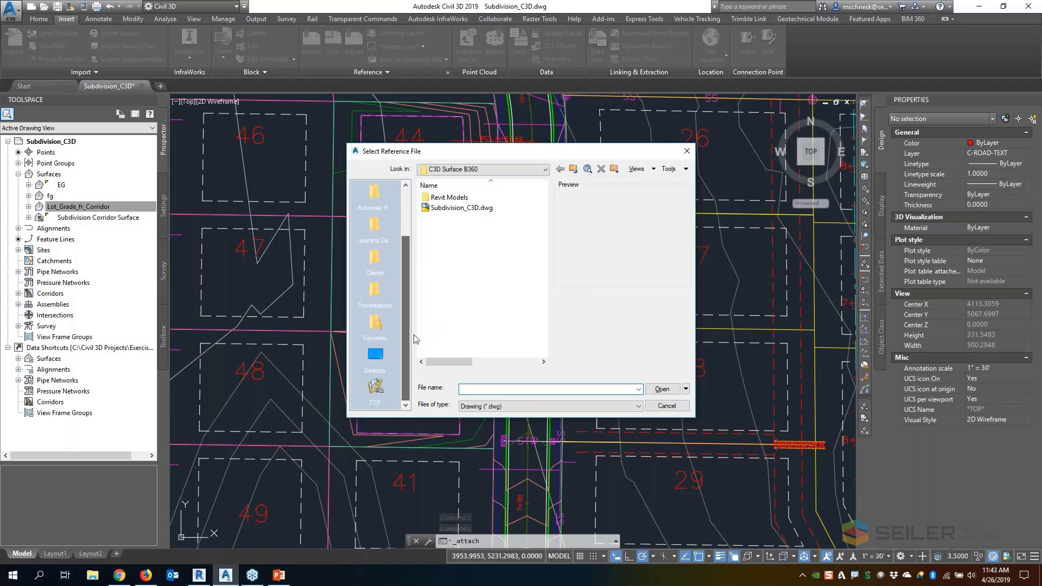
left_click(544, 169)
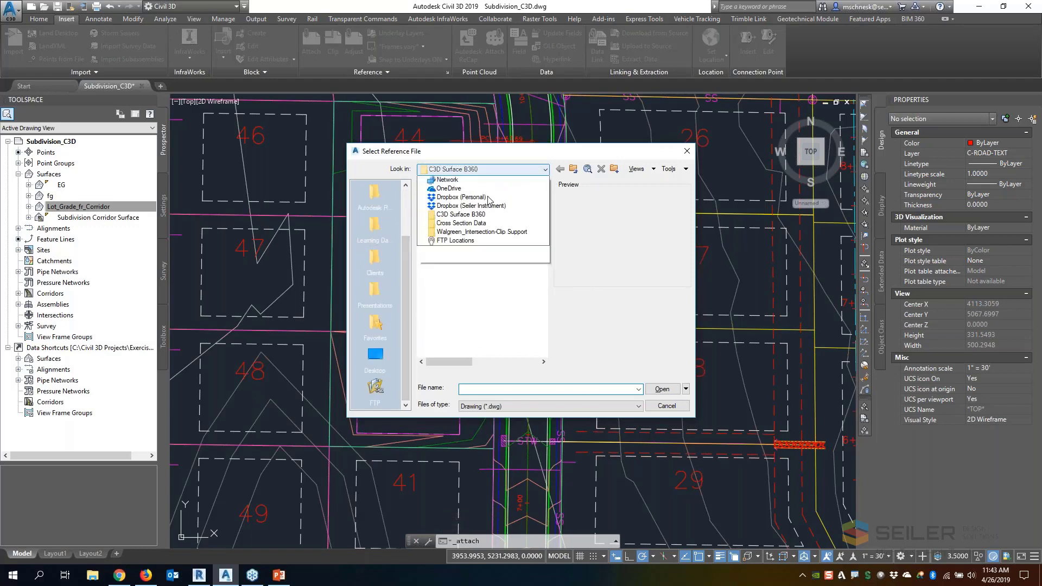
left_click(453, 190)
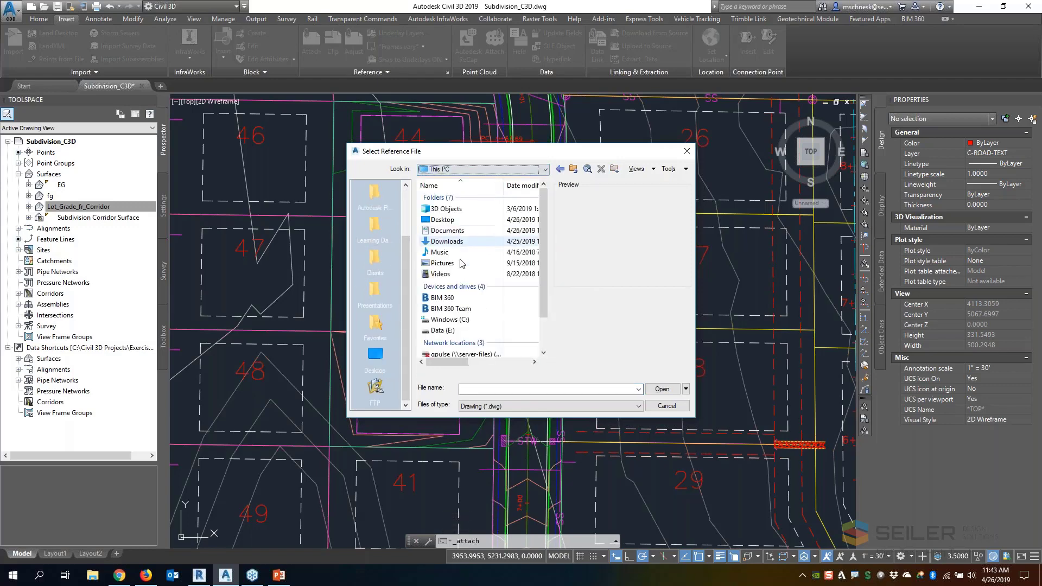
double_click(442, 297)
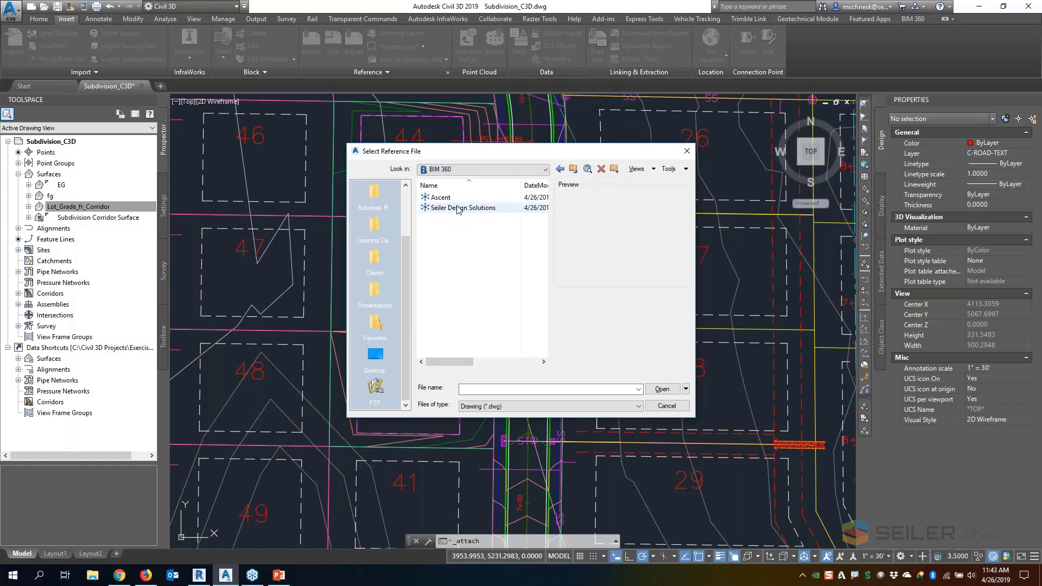
double_click(463, 207)
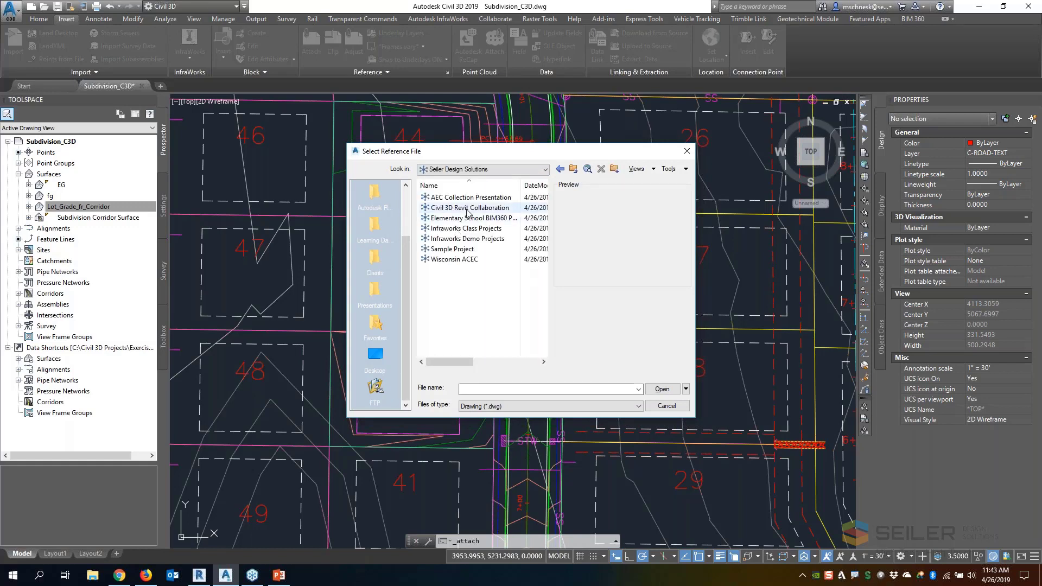
double_click(467, 209)
double_click(457, 198)
double_click(457, 208)
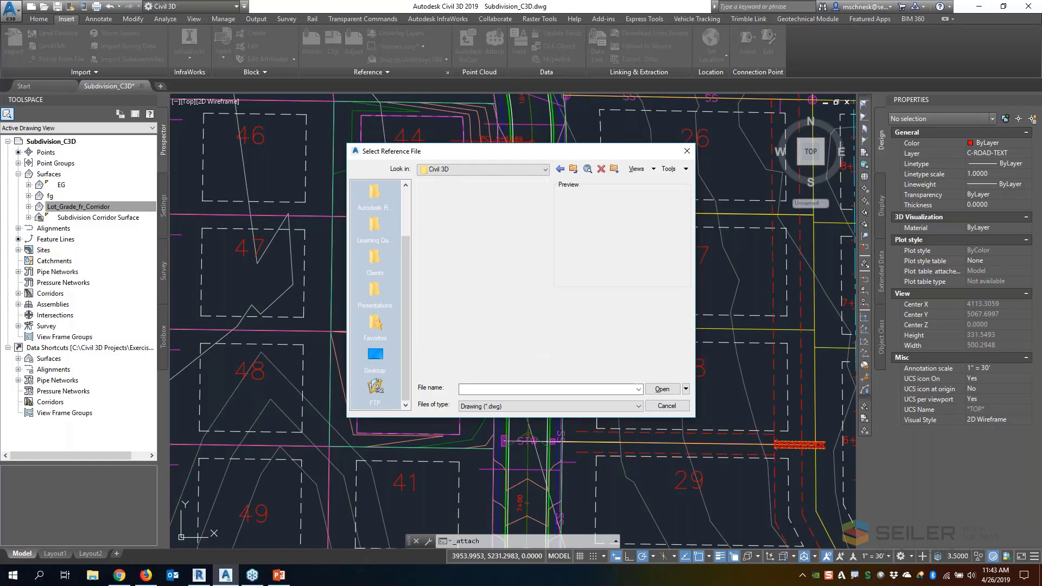
left_click(457, 199)
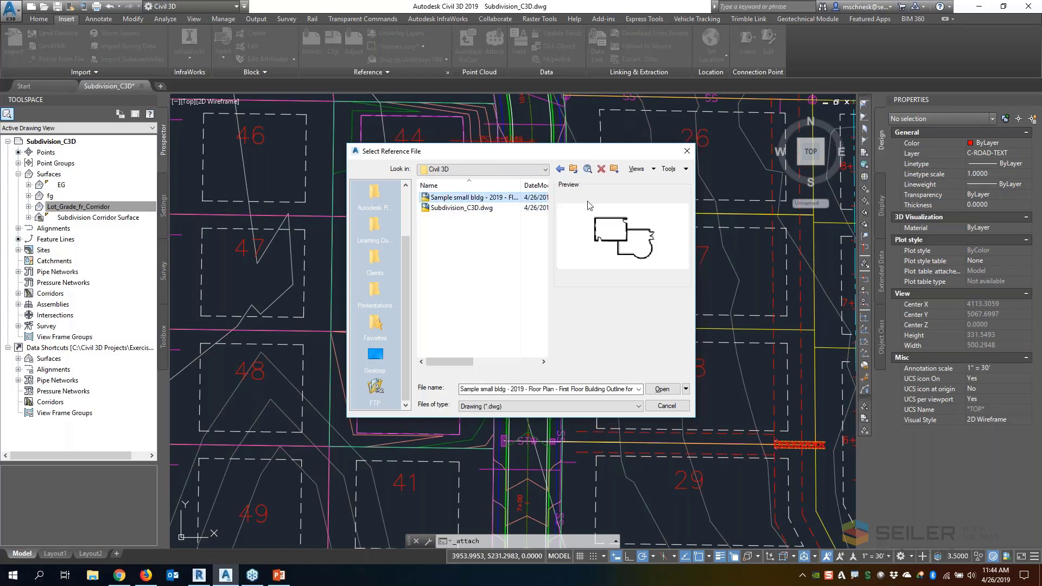
left_click(662, 390)
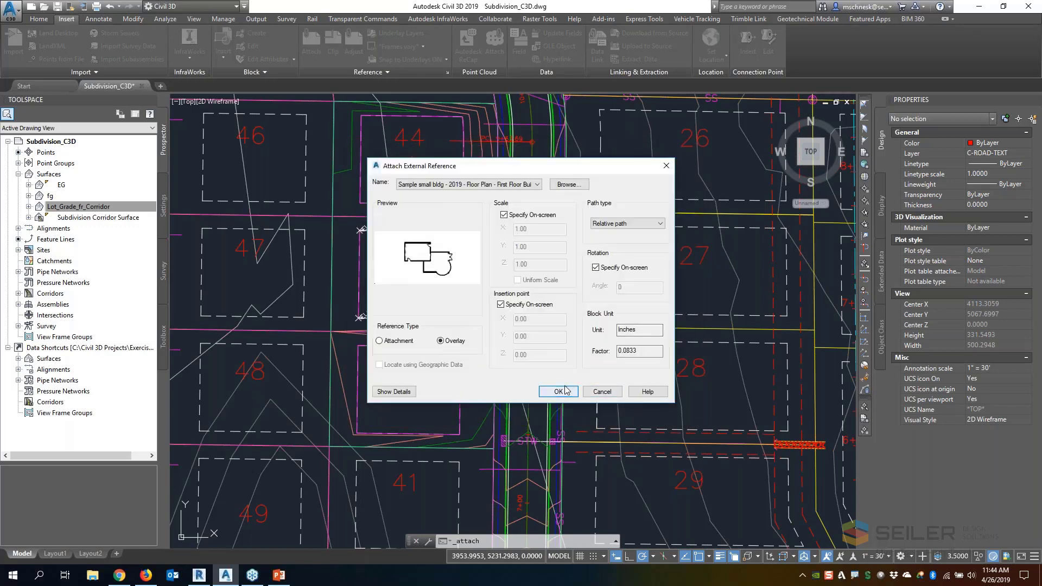
Step: Attach the floor plan as a relative-path overlay and place it on lot 43's building pad with scale 1 and rotation 0
left_click(558, 392)
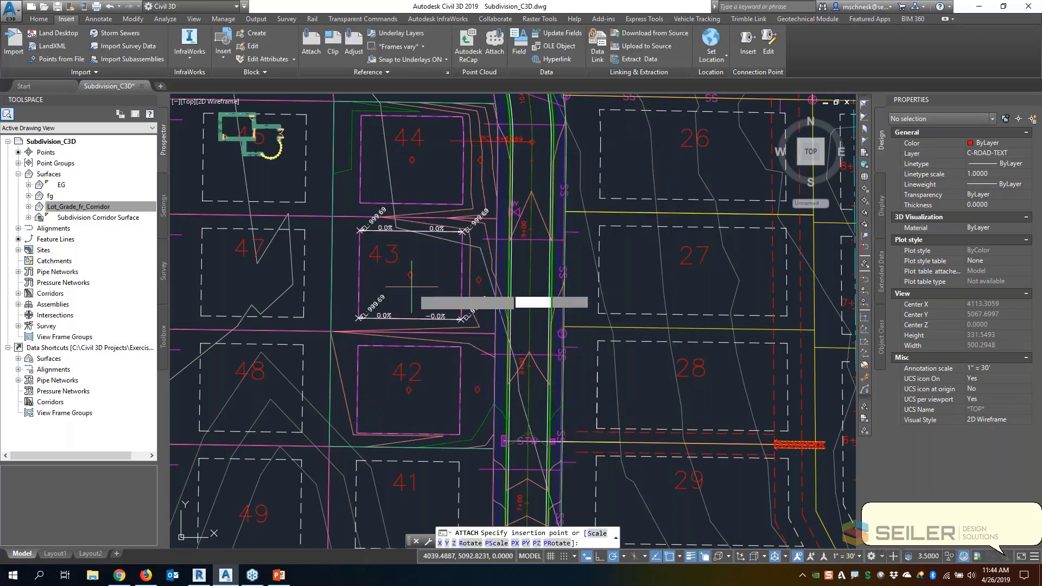
scroll(445, 260, "up", 4)
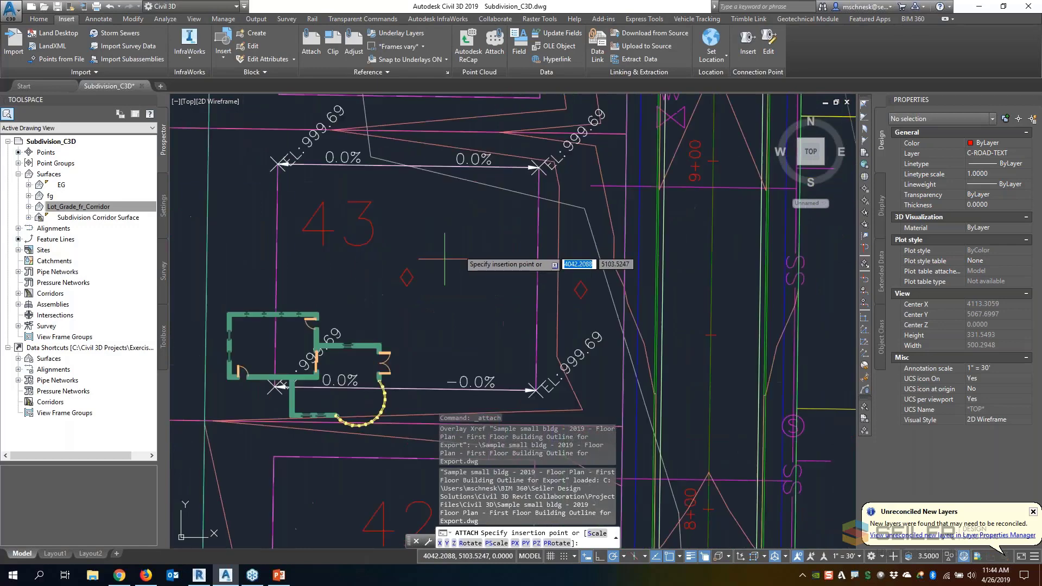
left_click(529, 165)
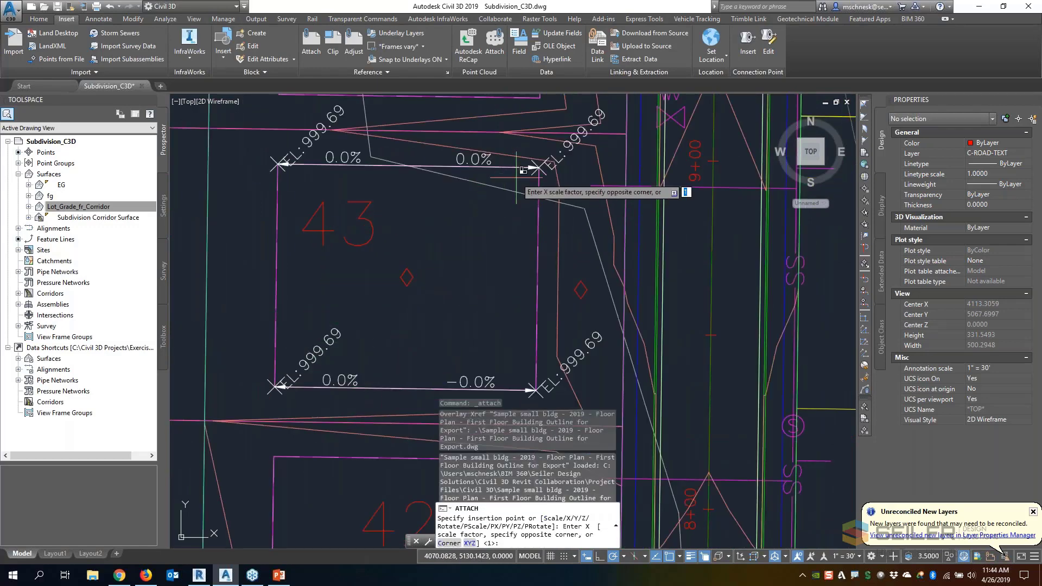
key("Return")
key("Return")
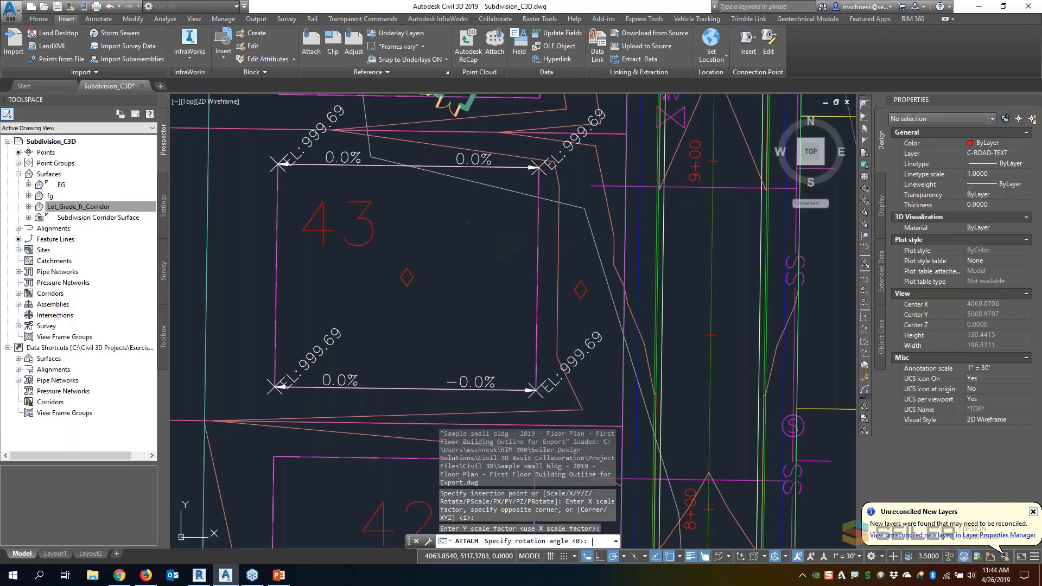
key("Return")
Step: Rotate the attached building outline 90 degrees about a point near its middle
type("ro")
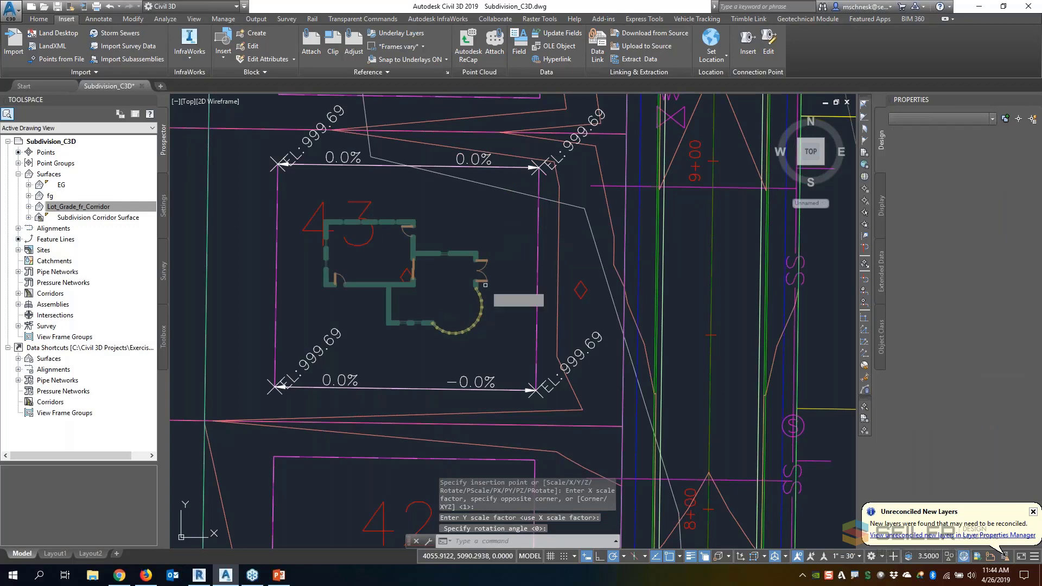
key("Return")
left_click(458, 283)
key("Return")
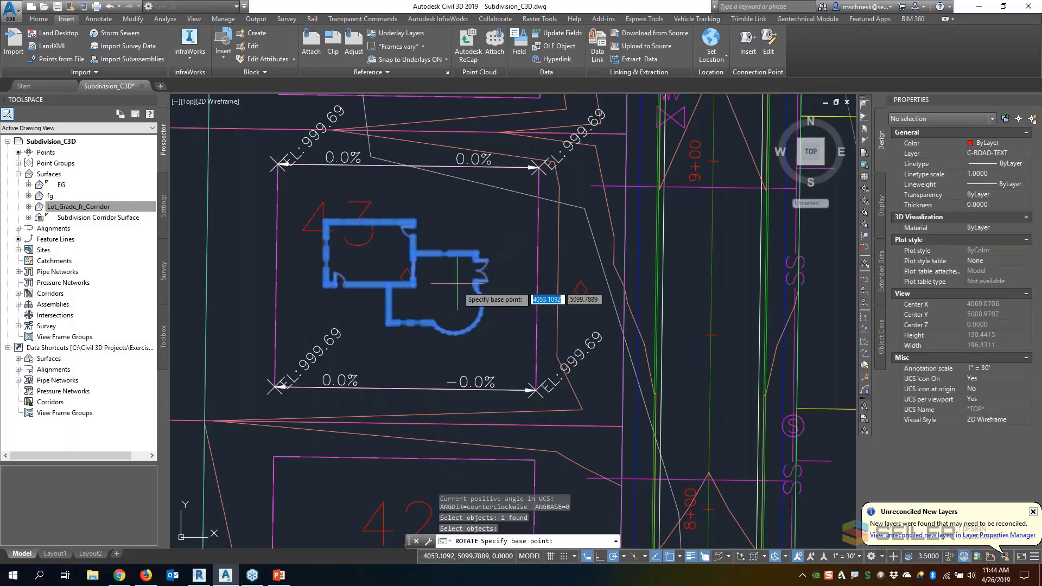
left_click(414, 268)
type("90")
key("Return")
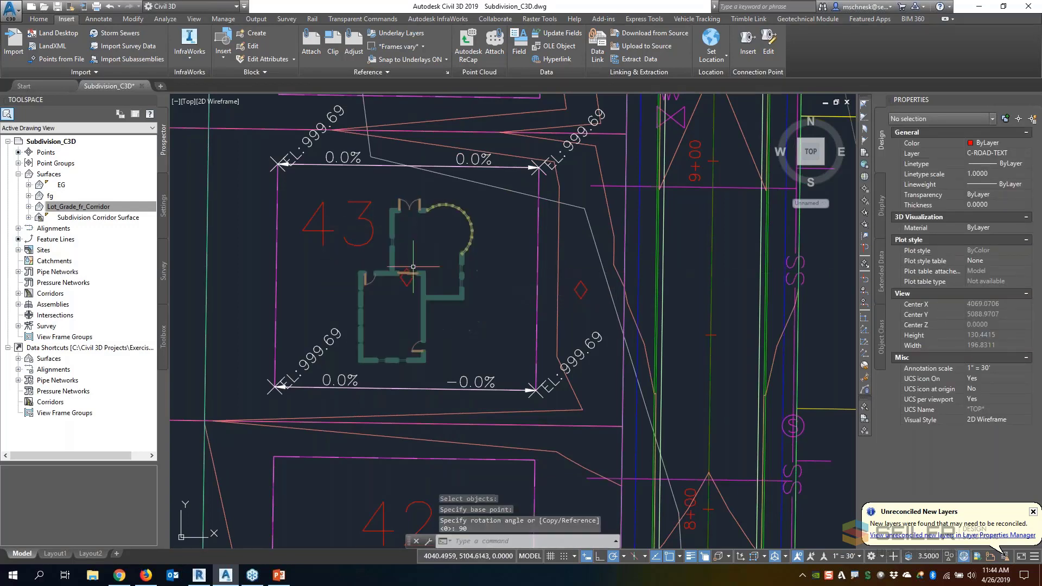
Step: Move the building outline slightly so that it sits within lot 43's pad
type("m")
key("Return")
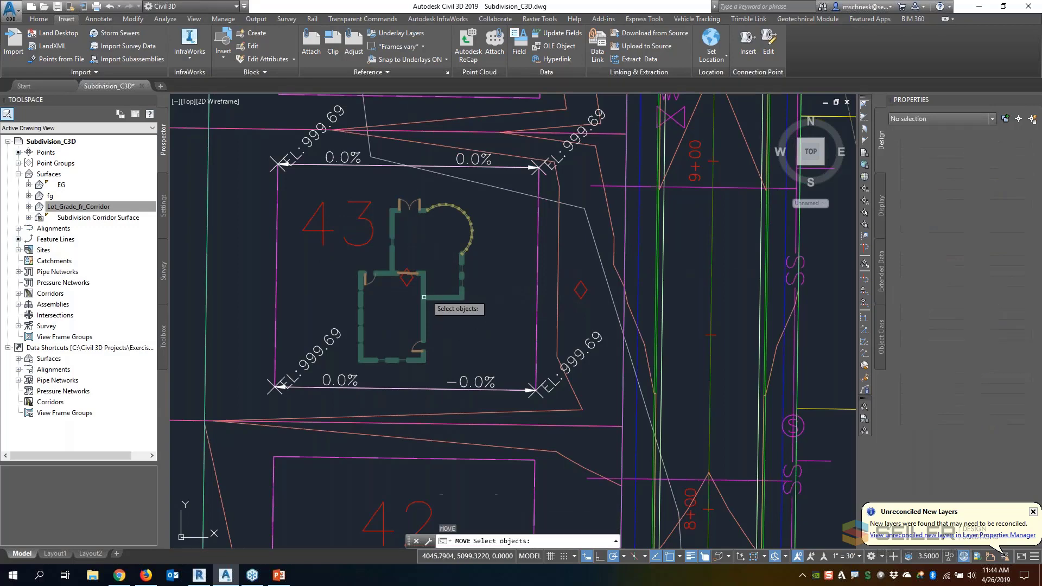
left_click(434, 285)
key("Return")
left_click(444, 311)
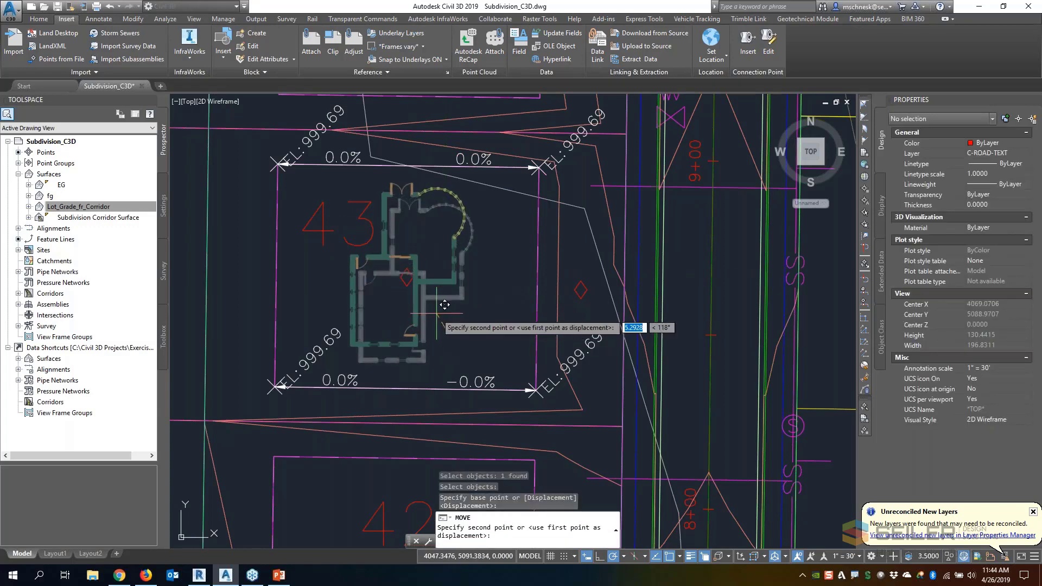
left_click(434, 320)
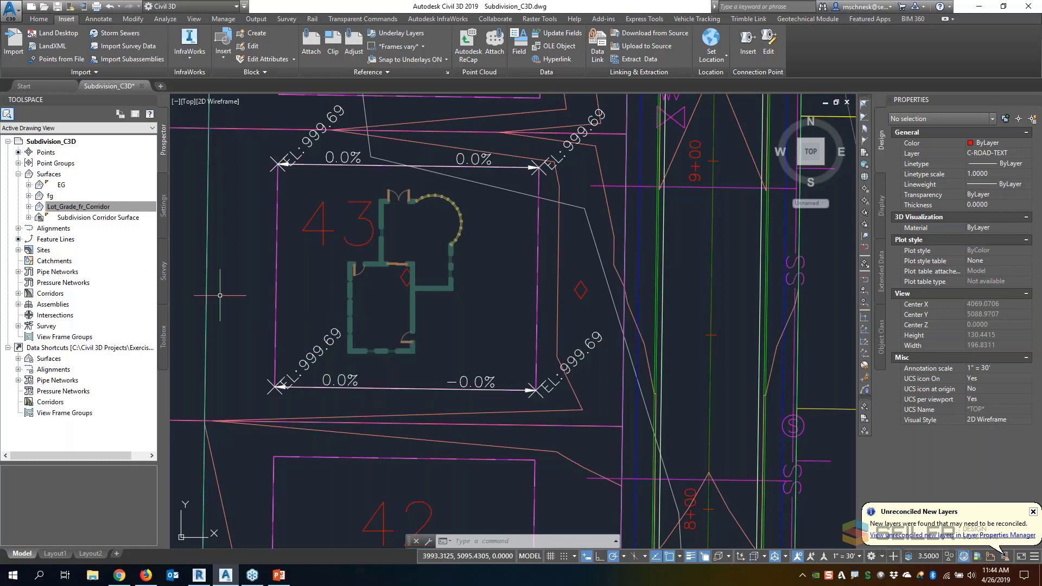
Step: Locate the tool for exporting shared reference points to Revit in the Subscription Extension Manager's Autodesk Shared Reference Point group
left_click(162, 340)
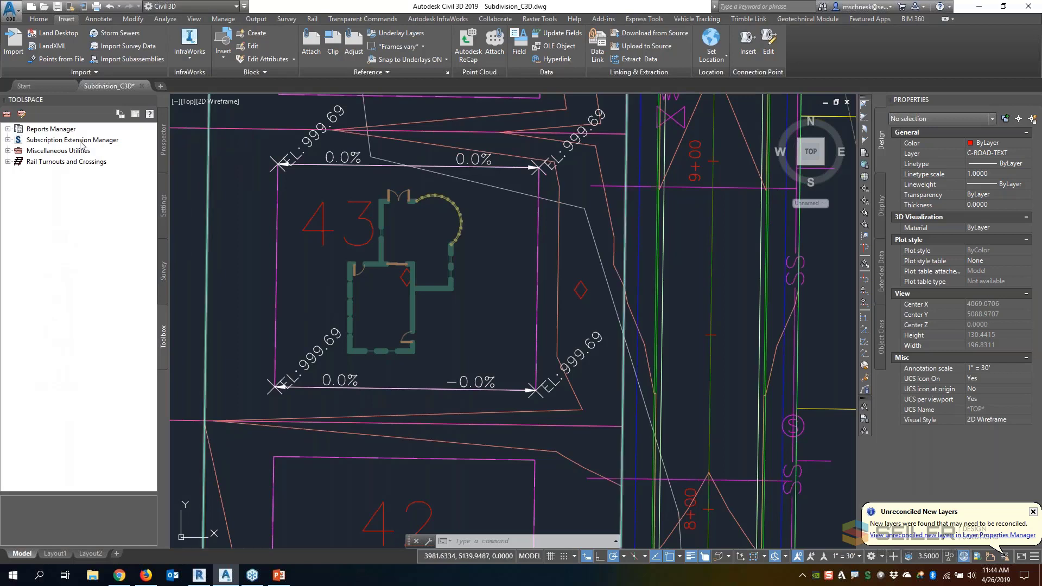
left_click(8, 140)
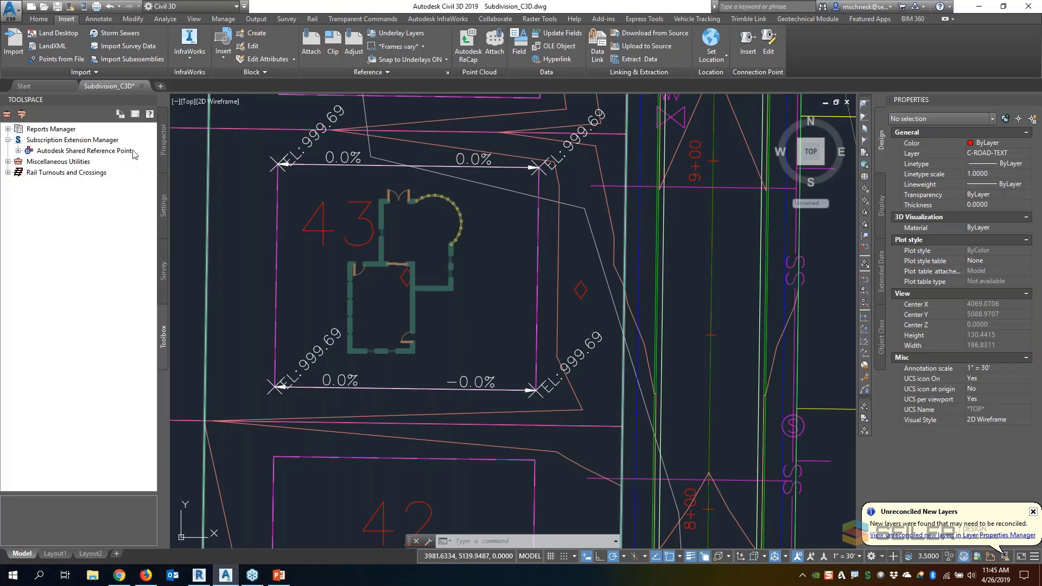
left_click(18, 151)
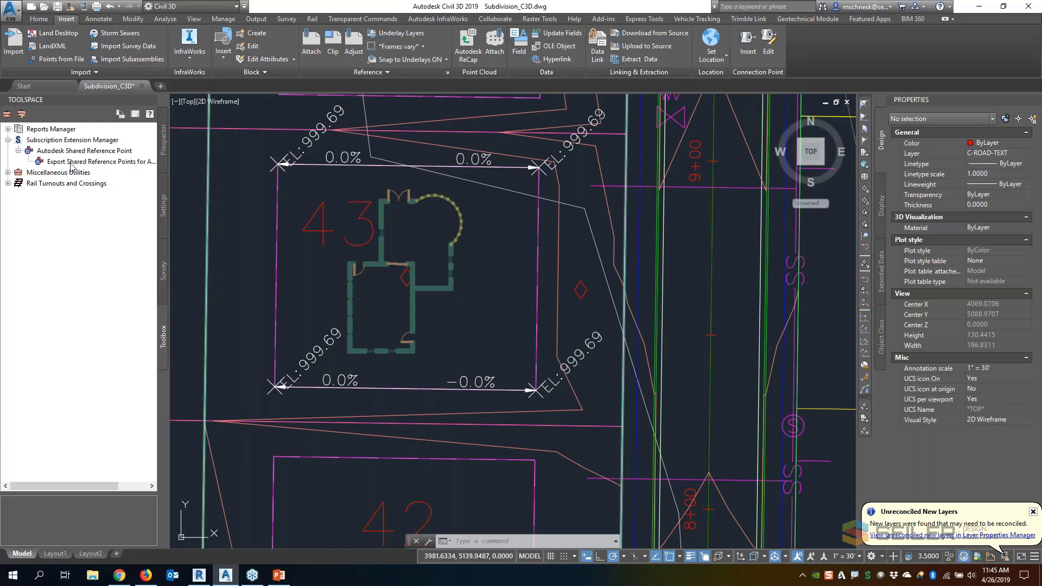
double_click(74, 162)
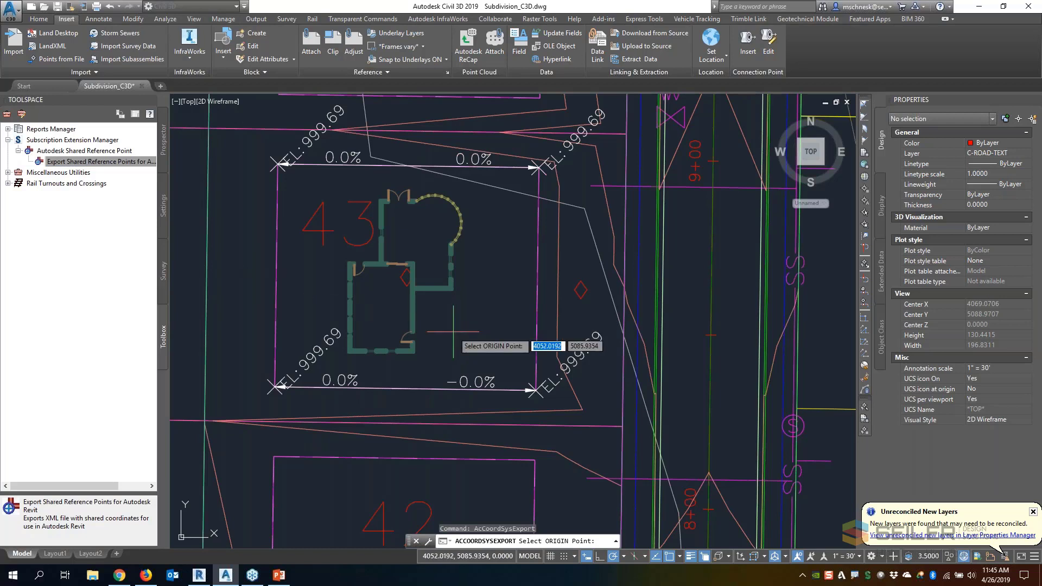
left_click(418, 350)
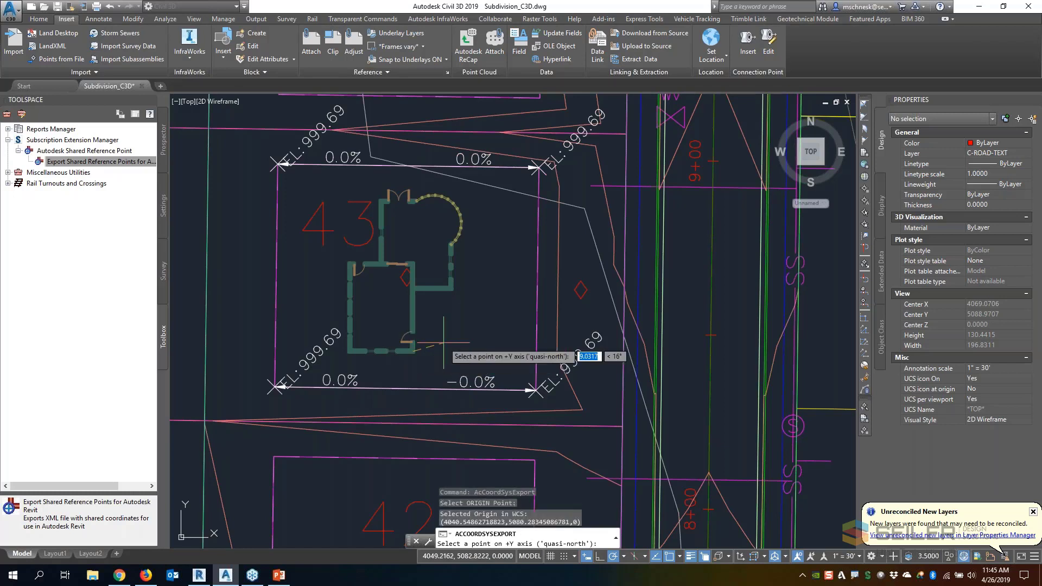
left_click(413, 264)
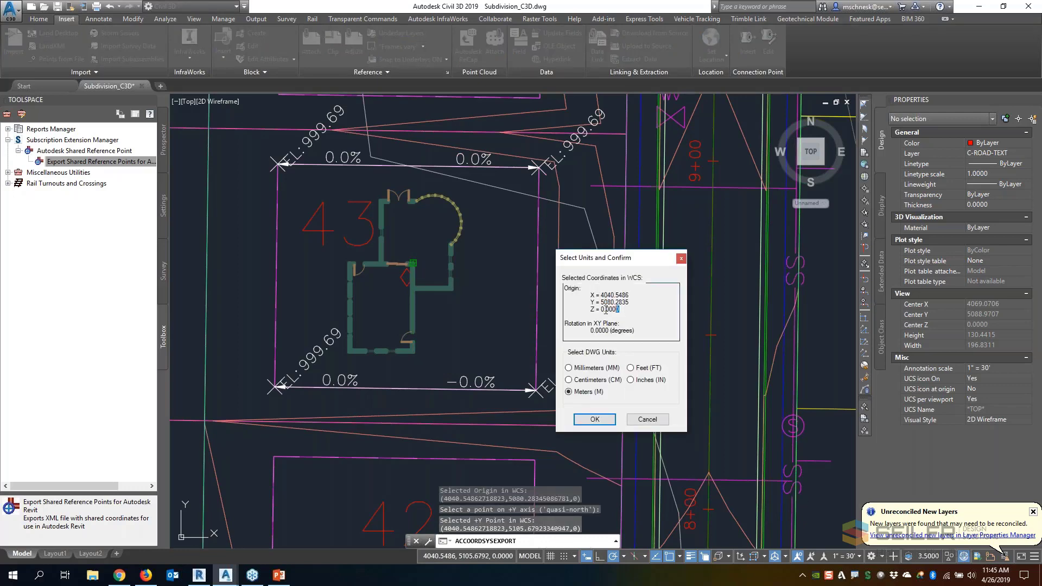
left_click_drag(606, 311, 591, 310)
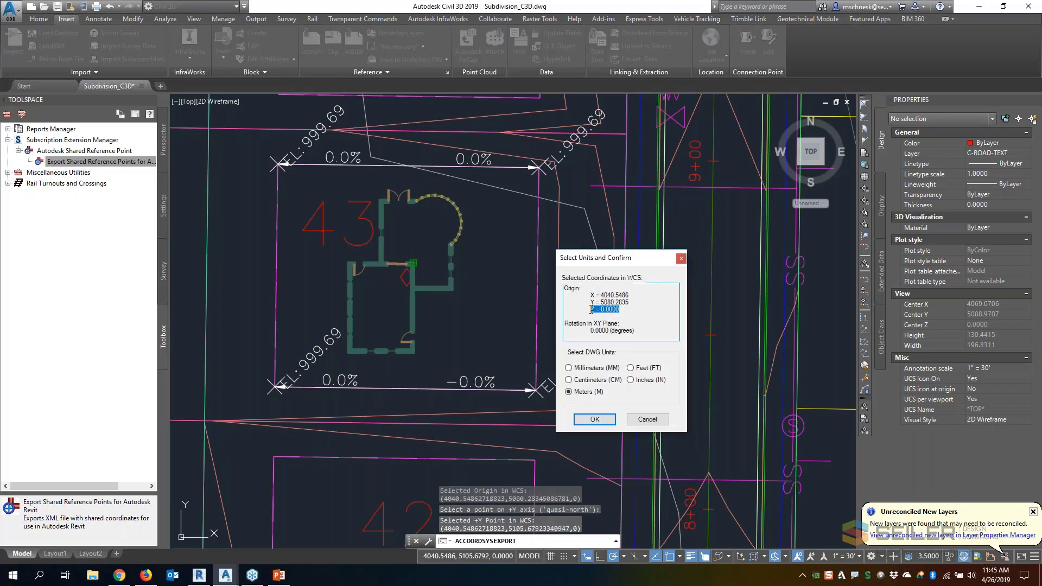
left_click(648, 420)
Step: Check the elevation of the feature line along the road side of lot 43's building pad
left_click(535, 299)
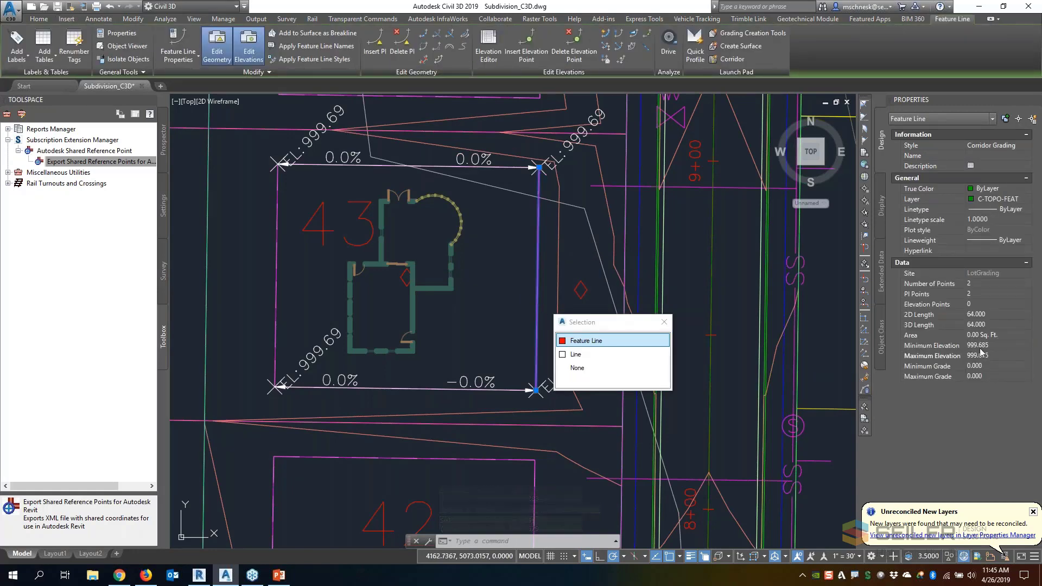
left_click(483, 296)
left_click(457, 296)
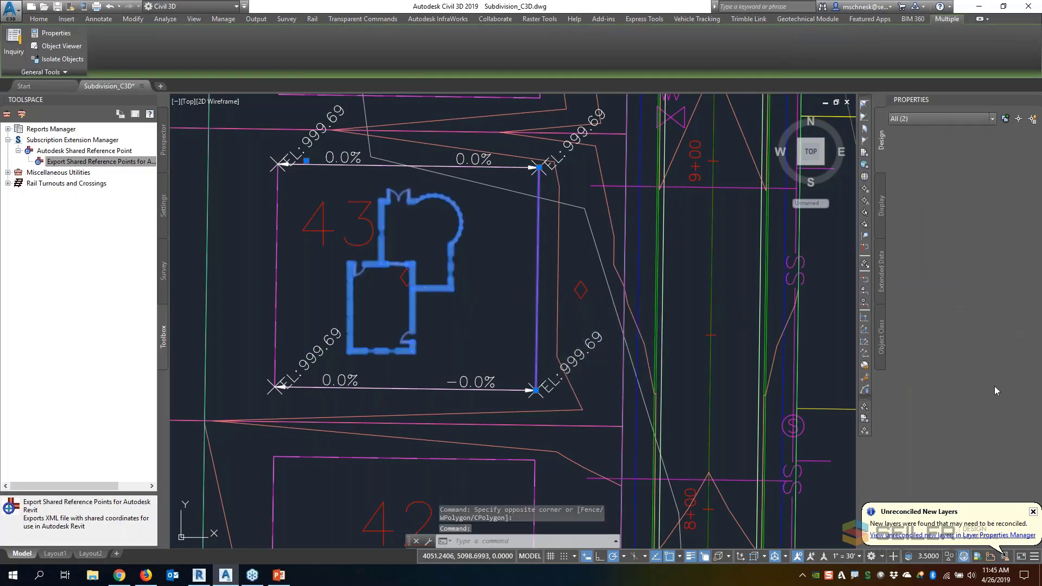
key("Escape")
key("Escape")
key("Escape")
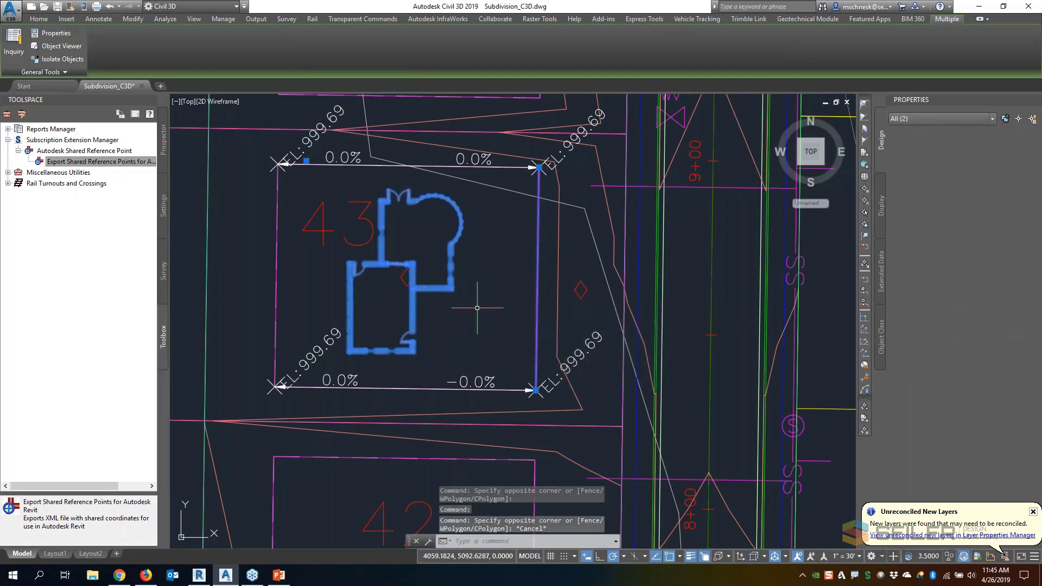
Step: Set the attached building outline's insertion point Z to 999.685
left_click(440, 283)
left_click(433, 291)
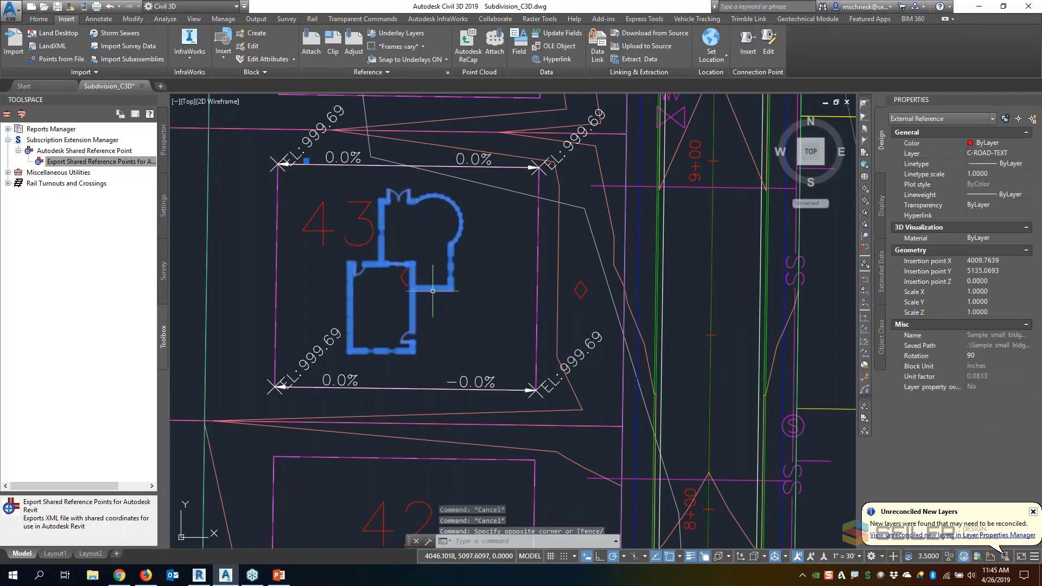
left_click(991, 279)
type("999")
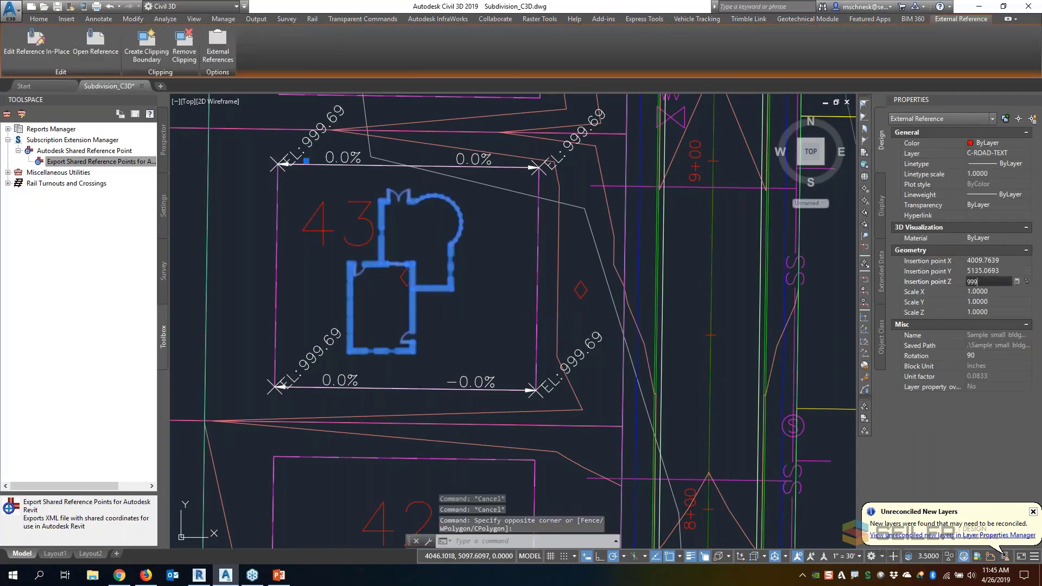
type(".685")
key("Tab")
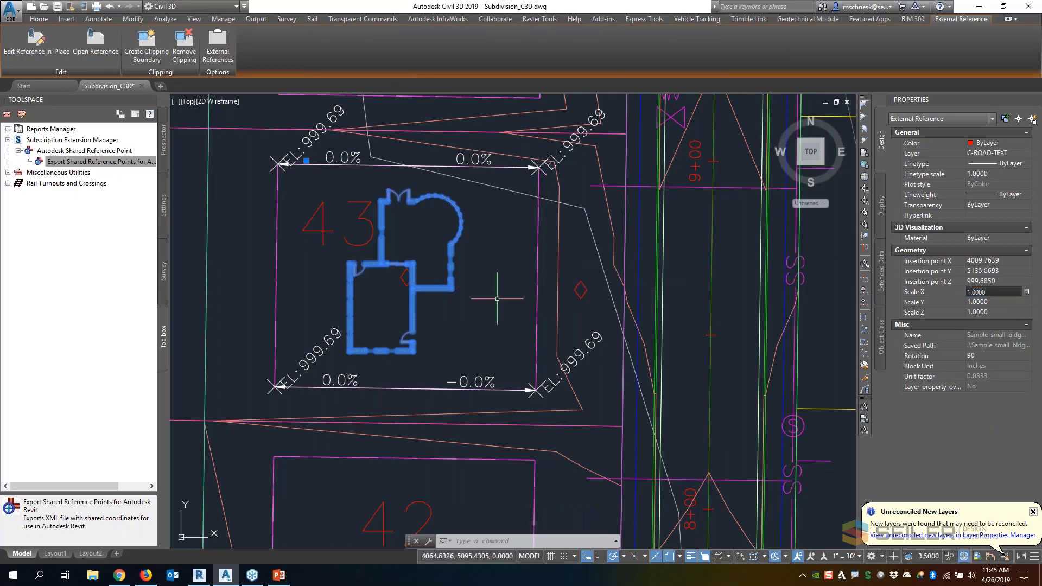
key("Escape")
key("Escape")
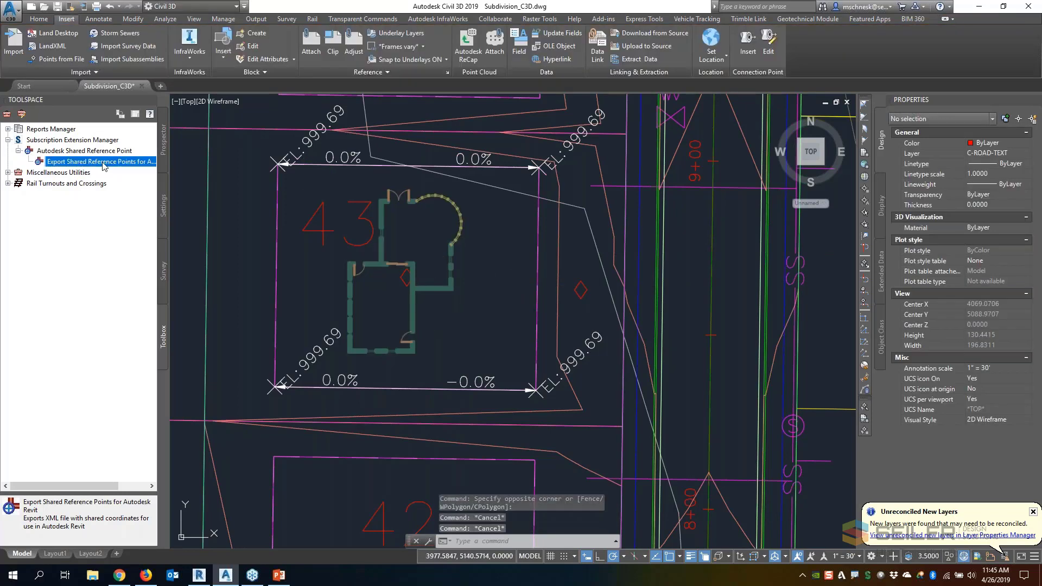
Step: Start the shared reference point export with the origin at the building's southeast corner and +Y at the north end of the same wall
double_click(104, 165)
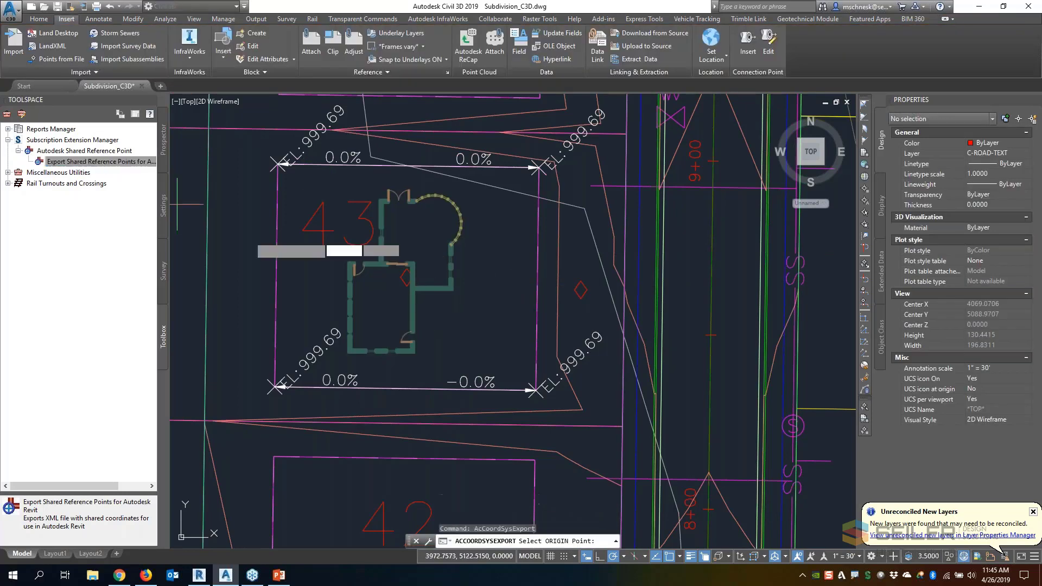
scroll(414, 352, "up", 8)
left_click(413, 351)
scroll(414, 358, "down", 5)
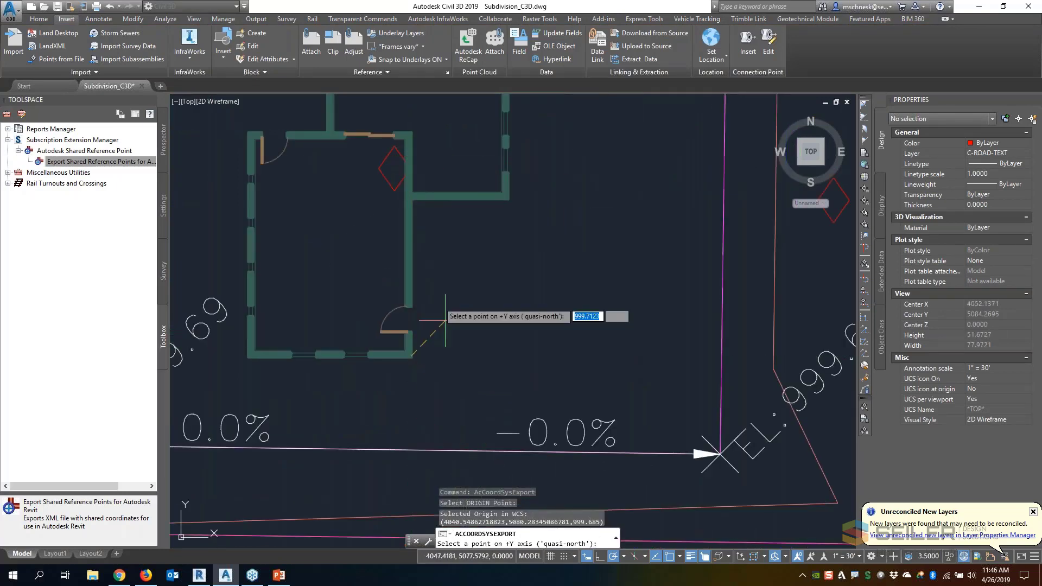
left_click(411, 133)
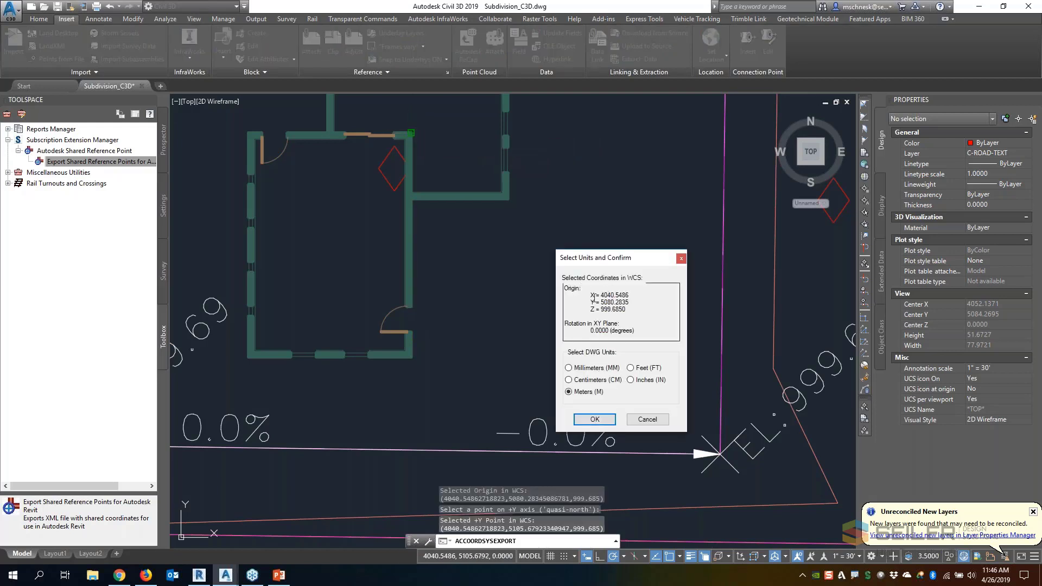
Step: Review the selected WCS origin and rotation, then set the export's DWG units to Feet and accept them
left_click_drag(592, 295, 629, 310)
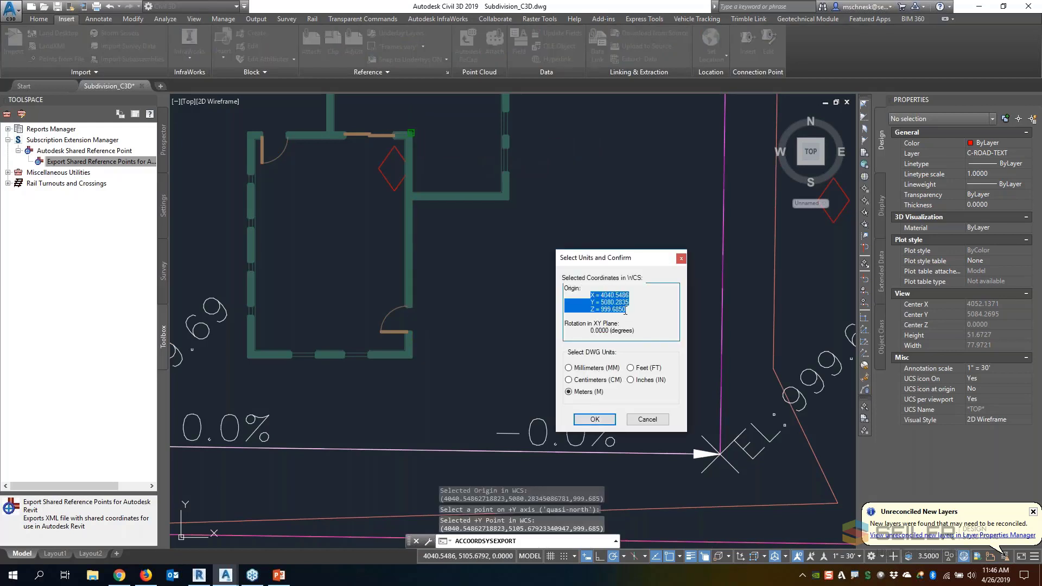
left_click(606, 330)
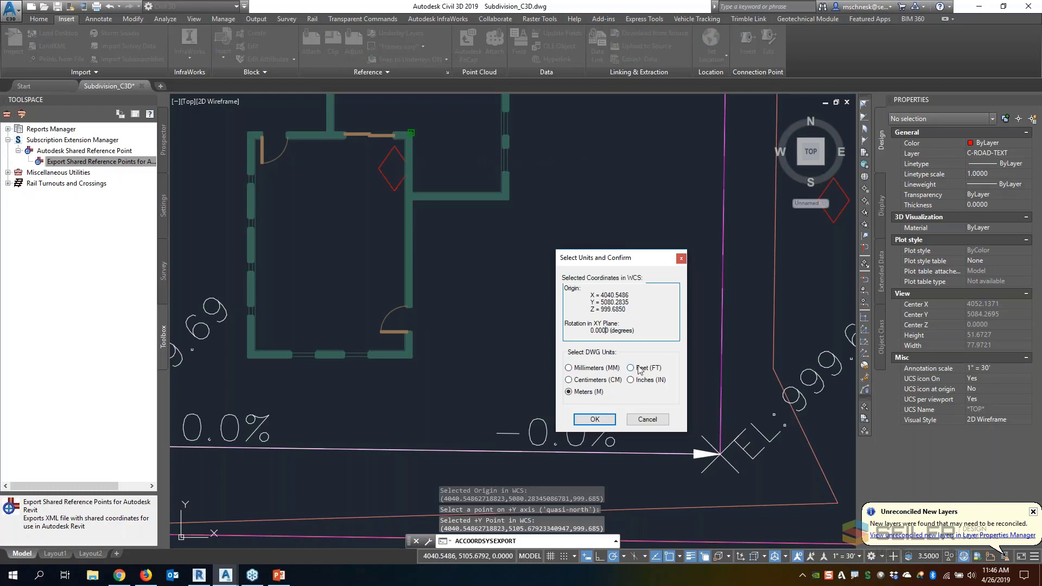
left_click(631, 368)
left_click(608, 420)
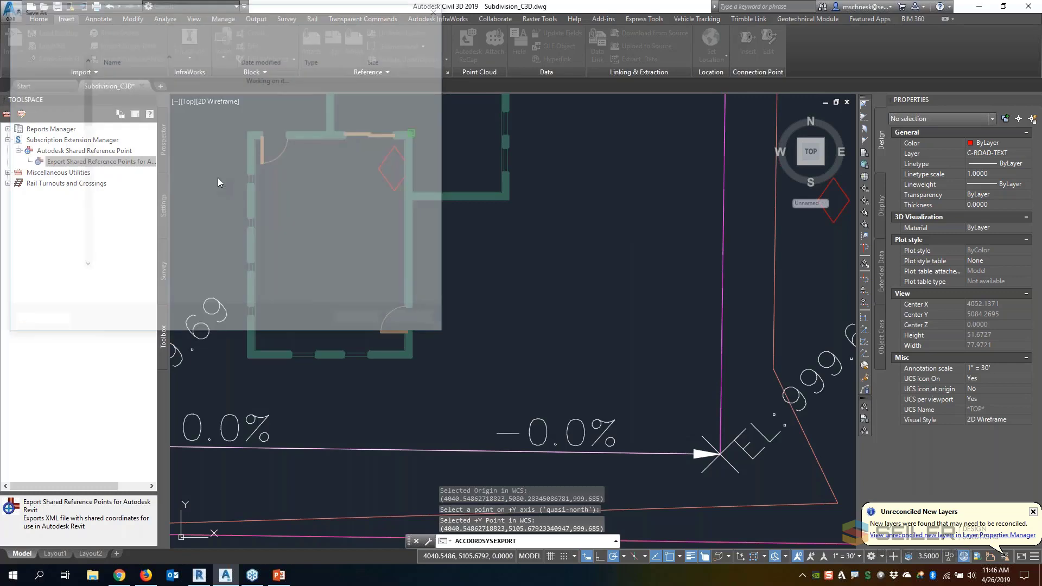
Step: Browse the save location to BIM 360 > Seiler Design Solutions > Civil 3D Revit Collaboration > Project Files > Documents
left_click_drag(189, 13, 440, 116)
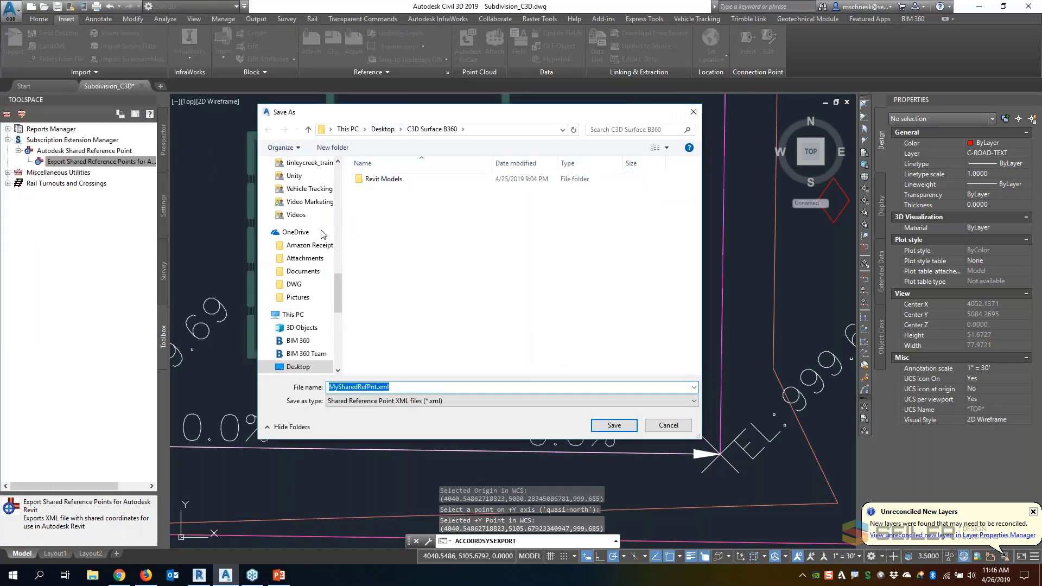
left_click(298, 342)
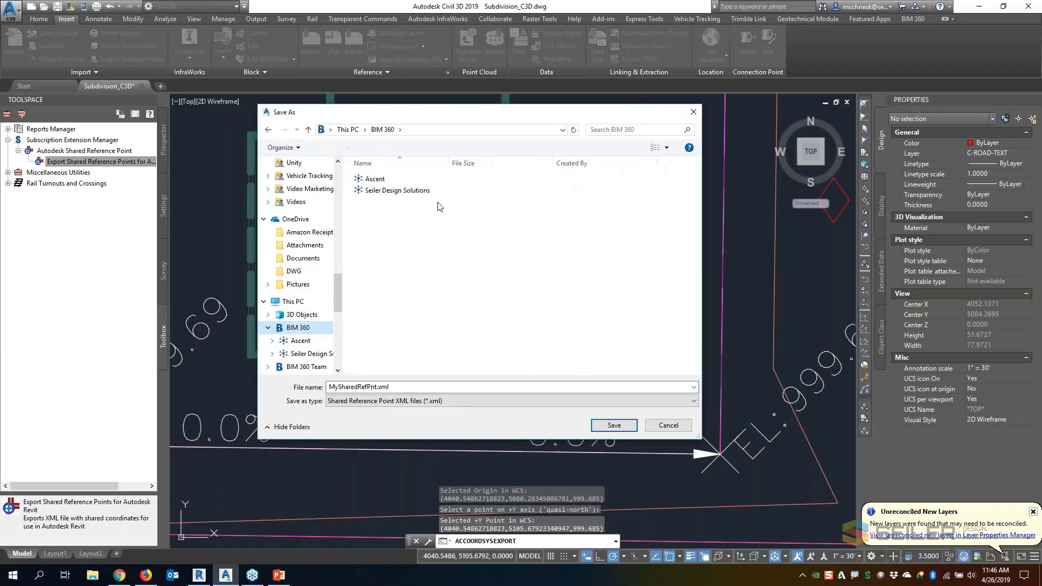
double_click(405, 191)
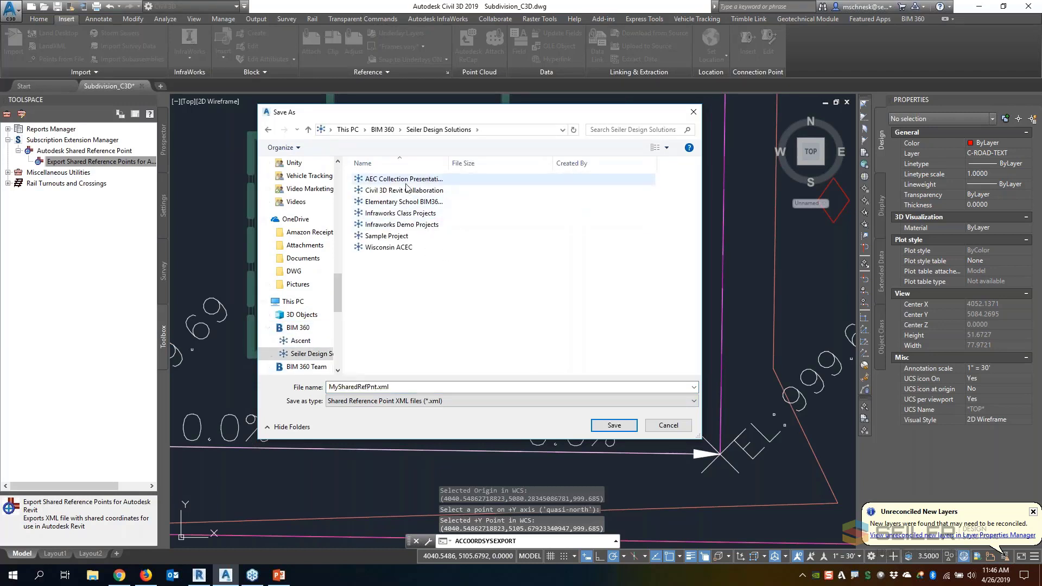
double_click(406, 190)
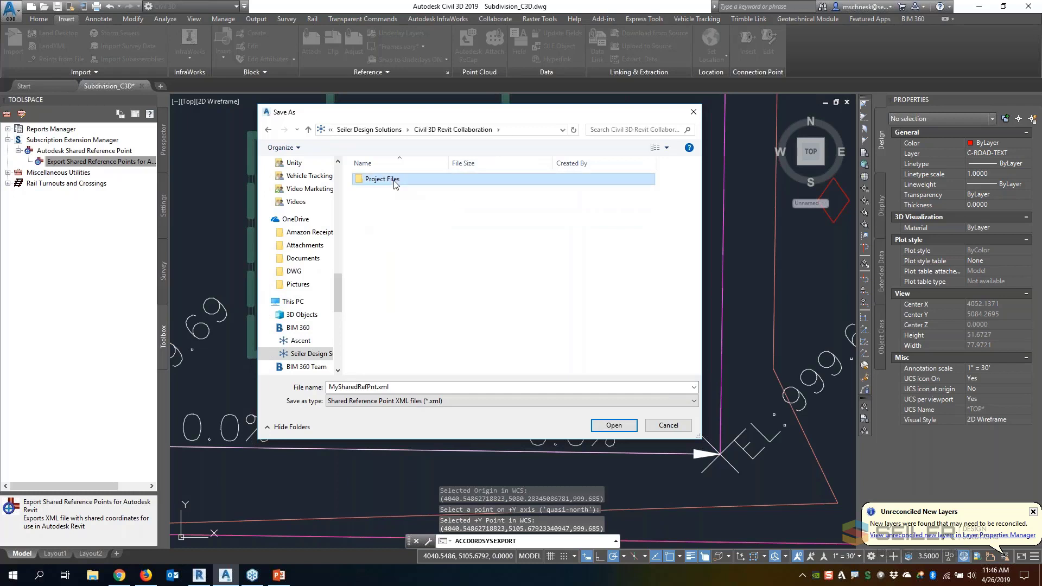
double_click(395, 185)
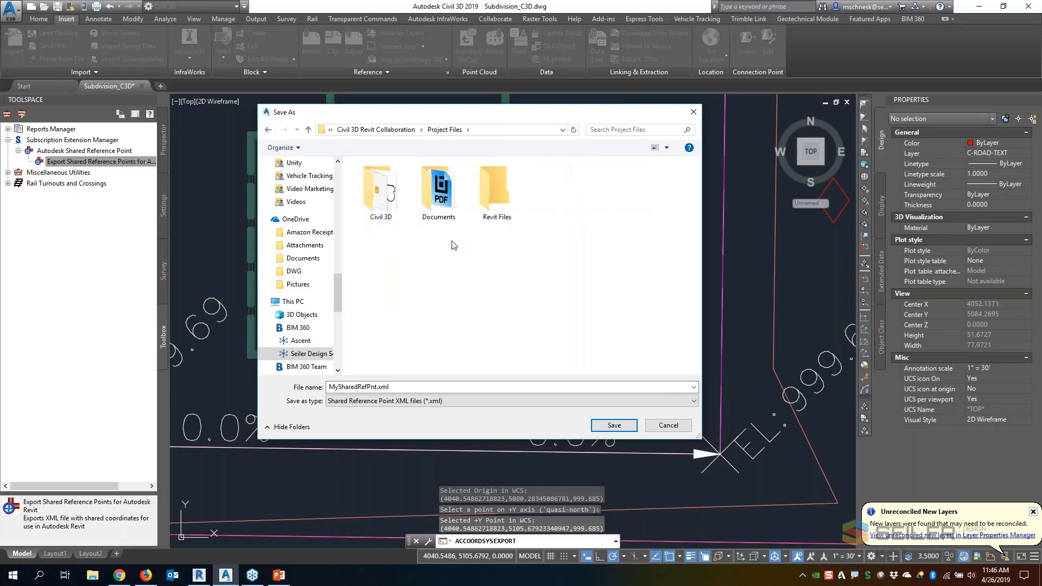
double_click(438, 191)
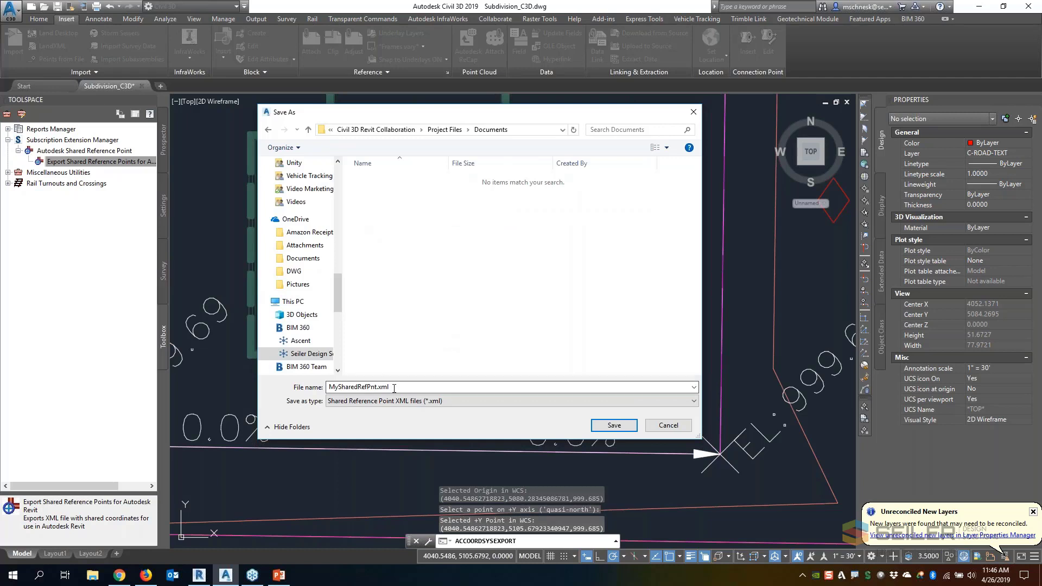
Step: Name the shared reference point file BuildingSharedRefPnt.xml and save it
double_click(367, 384)
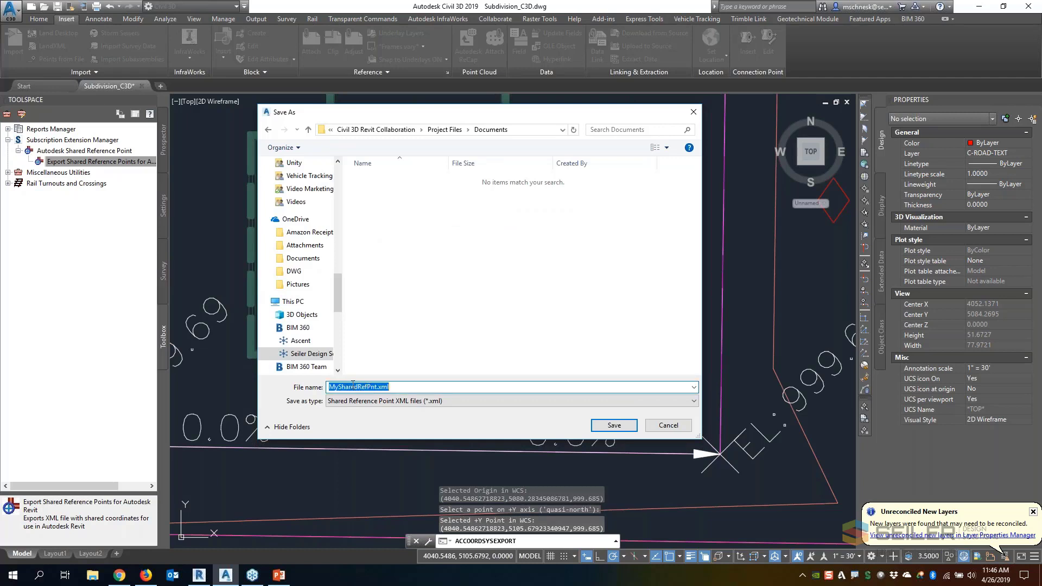
mouse_move(332, 387)
left_mouse_down()
mouse_move(373, 386)
mouse_move(339, 387)
left_mouse_up()
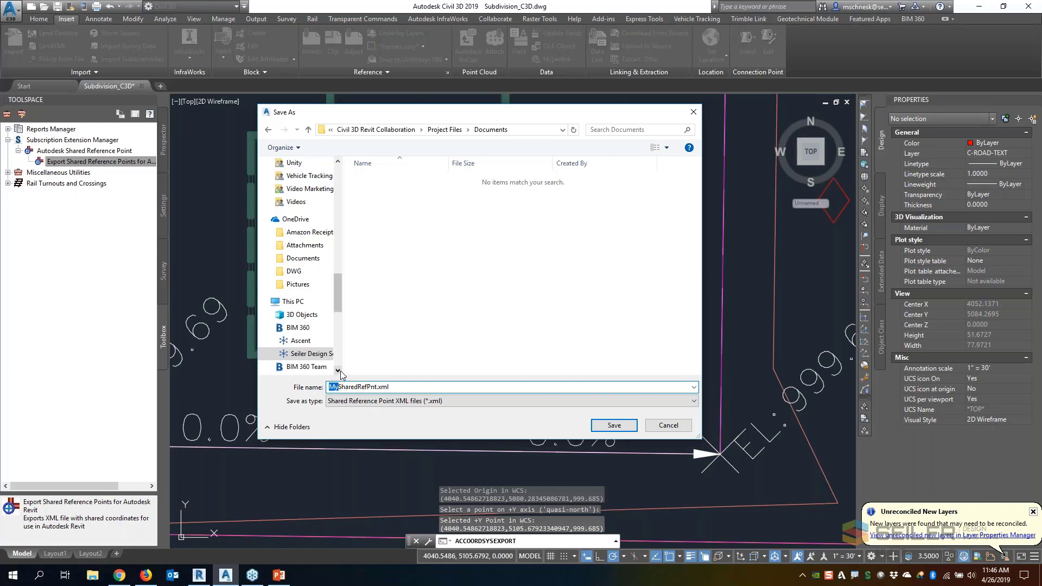
type("Buil")
type("ding")
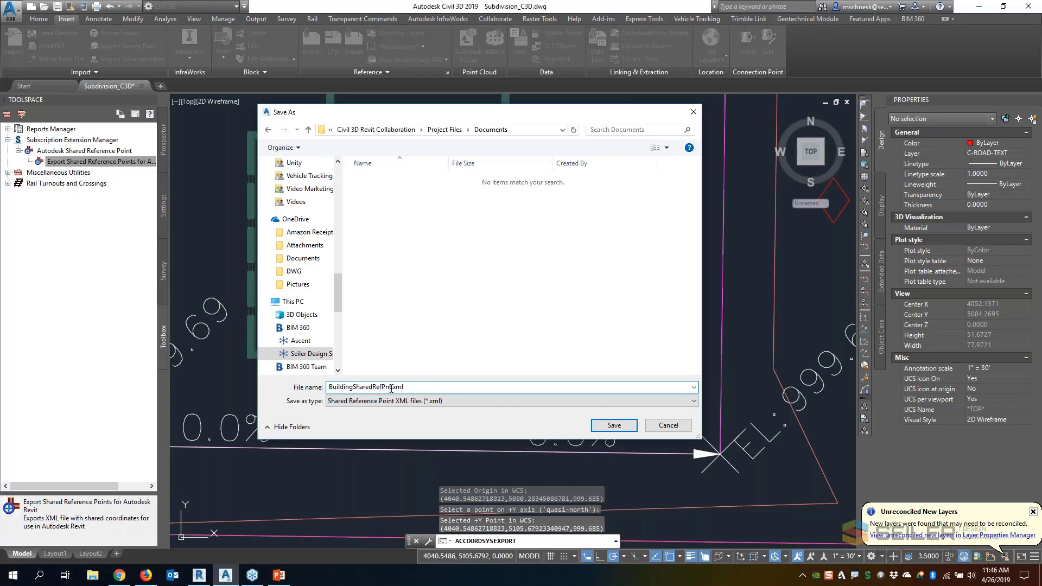
left_click(615, 426)
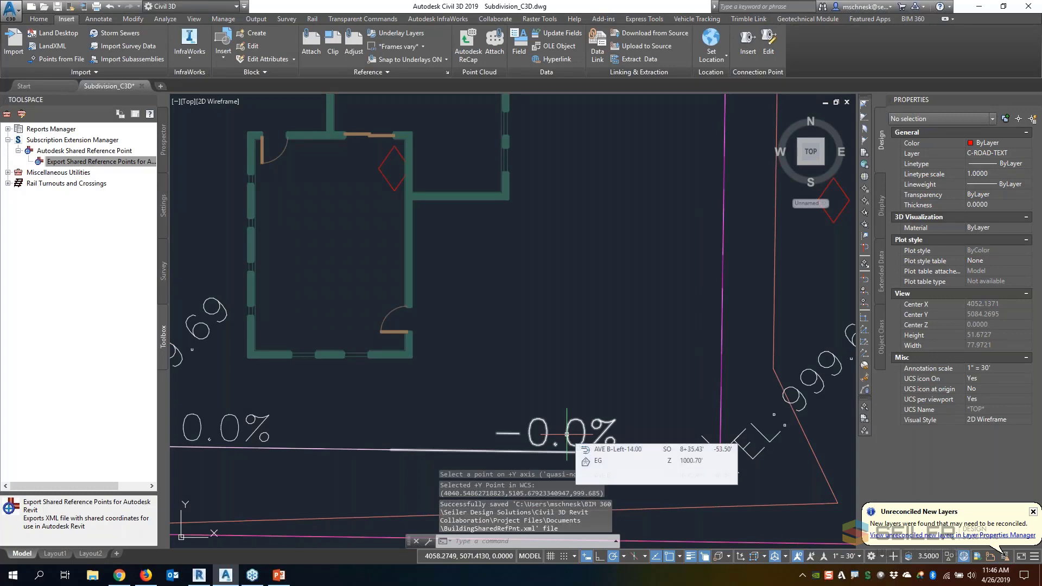
Step: Switch to Revit and start importing shared coordinates, with the origin at the rectangular room's lower-left corner and +Y at its lower-right corner
scroll(504, 376, "down", 6)
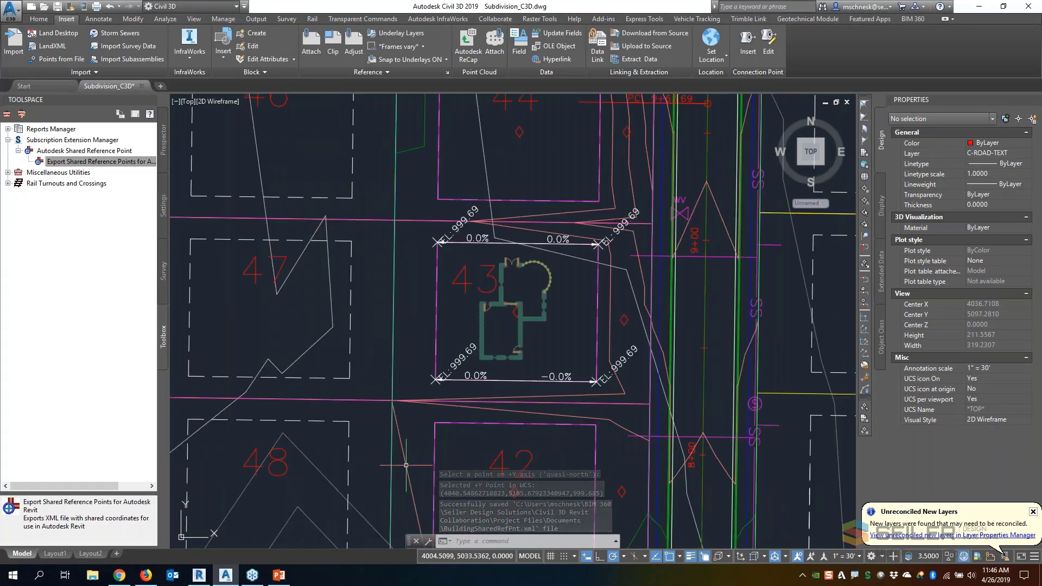
mouse_move(200, 580)
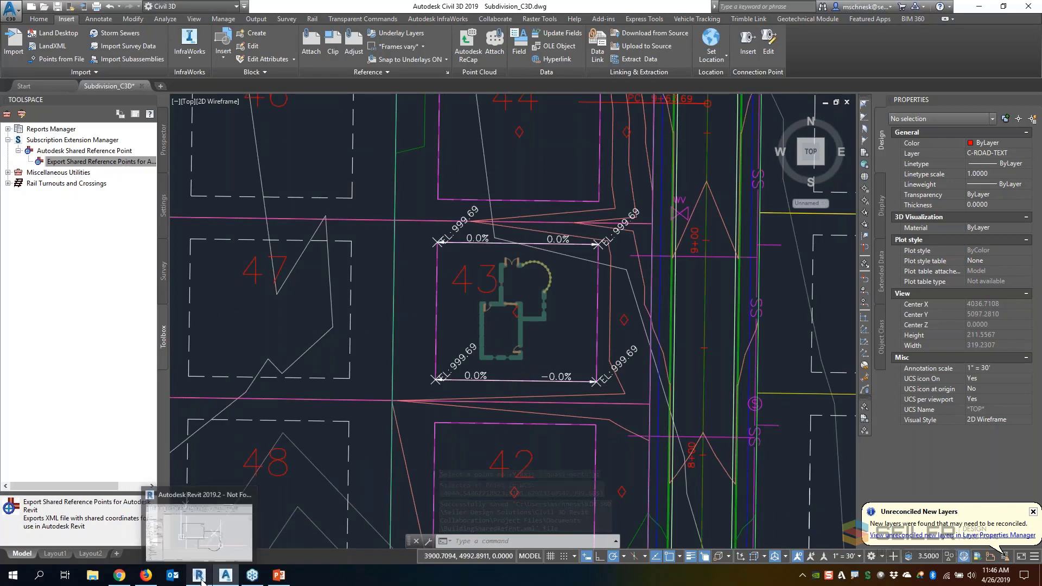
left_click(200, 576)
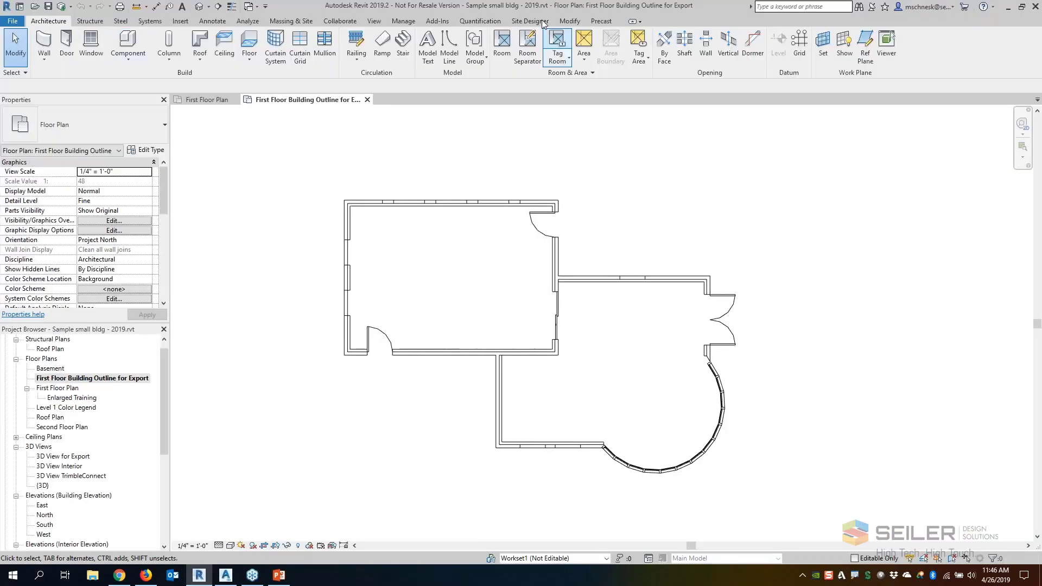
left_click(433, 23)
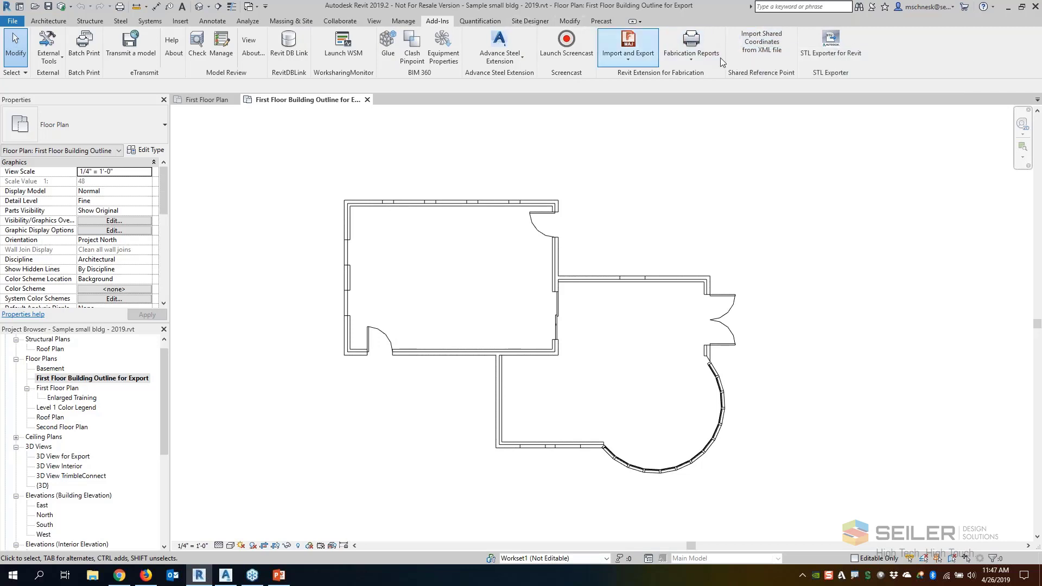
left_click(762, 46)
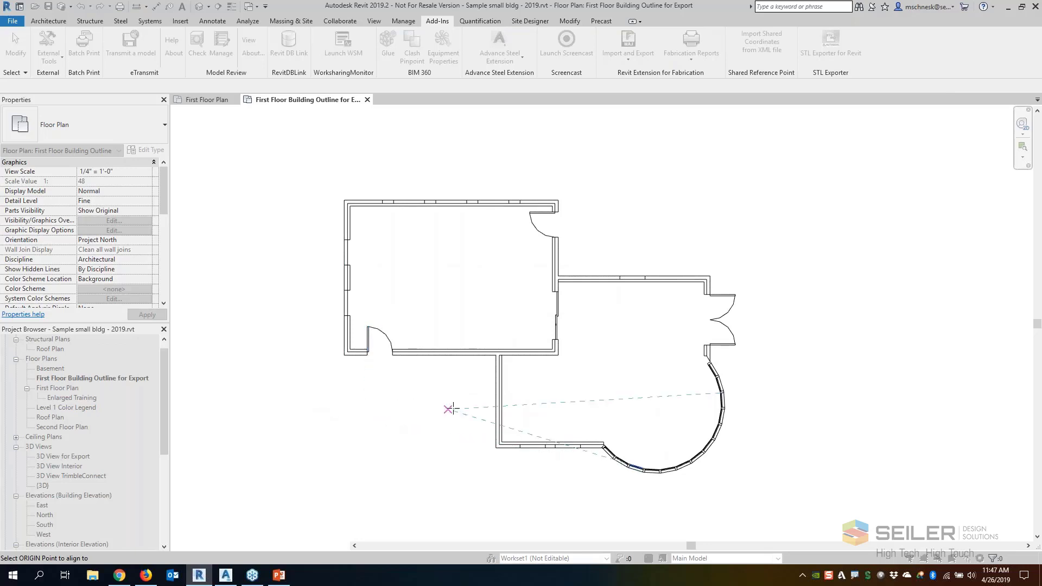
scroll(362, 366, "up", 2)
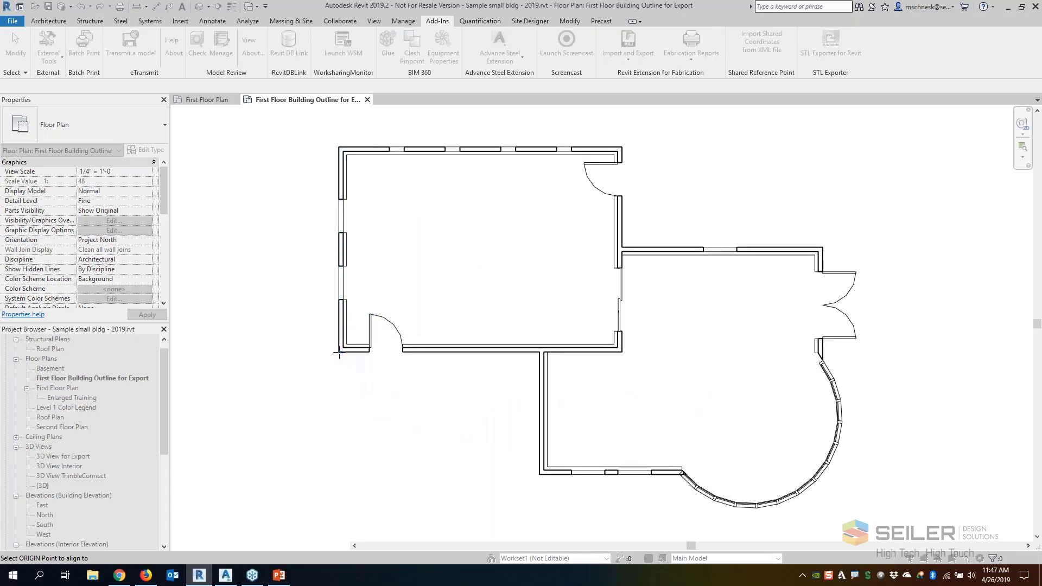
left_click(339, 352)
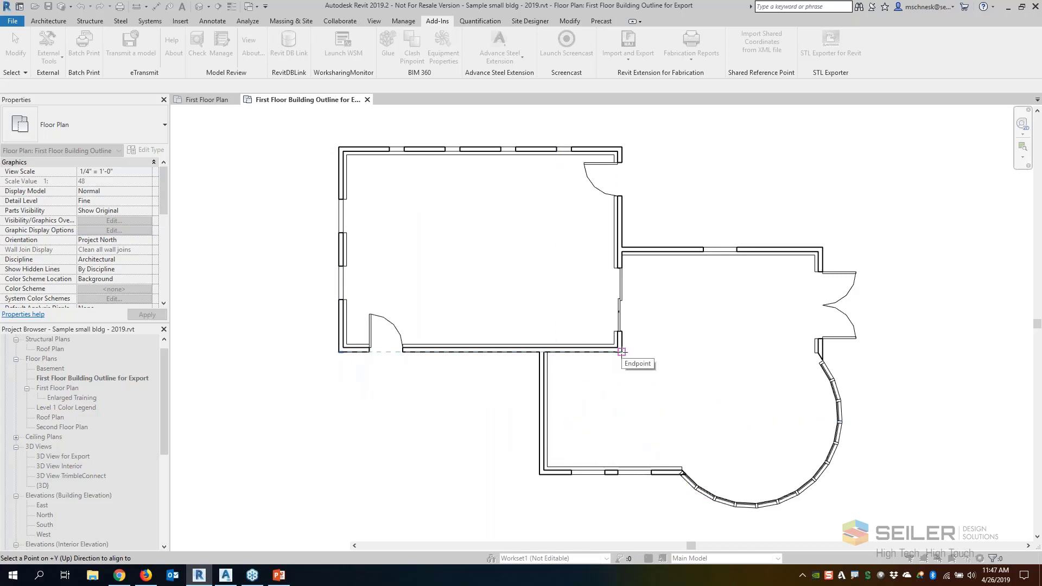
left_click(621, 352)
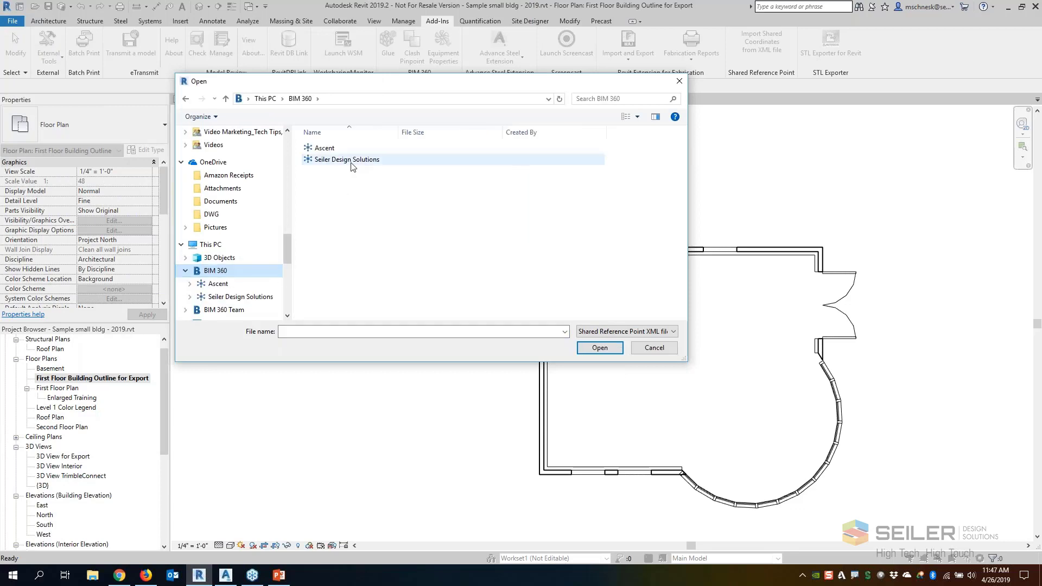
Step: Load BuildingSharedRefPnt.xml from the Civil 3D Revit Collaboration project's Documents folder and confirm creating the new shared coordinates
left_click(351, 162)
double_click(340, 159)
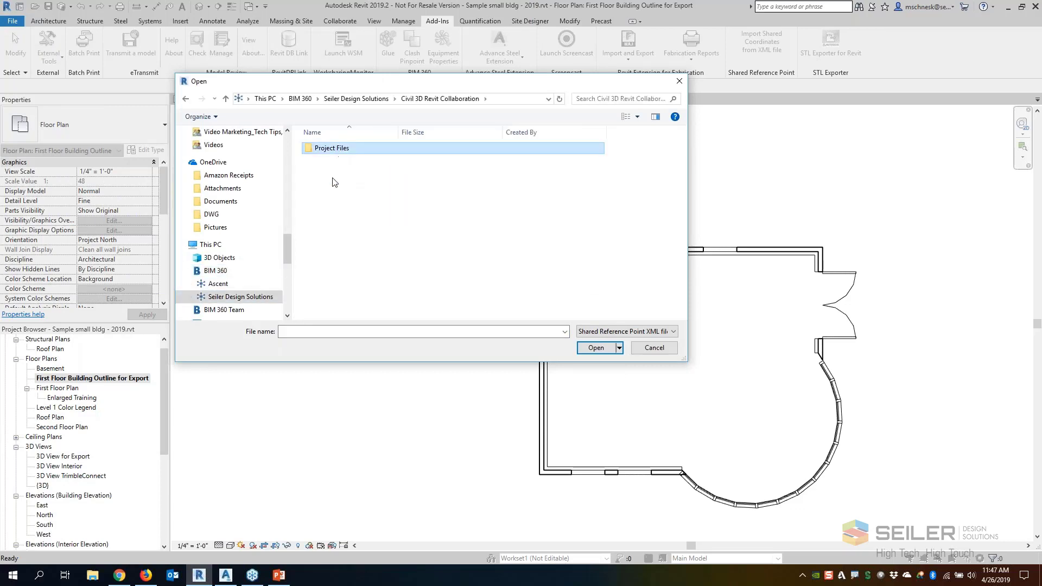
double_click(331, 148)
double_click(393, 182)
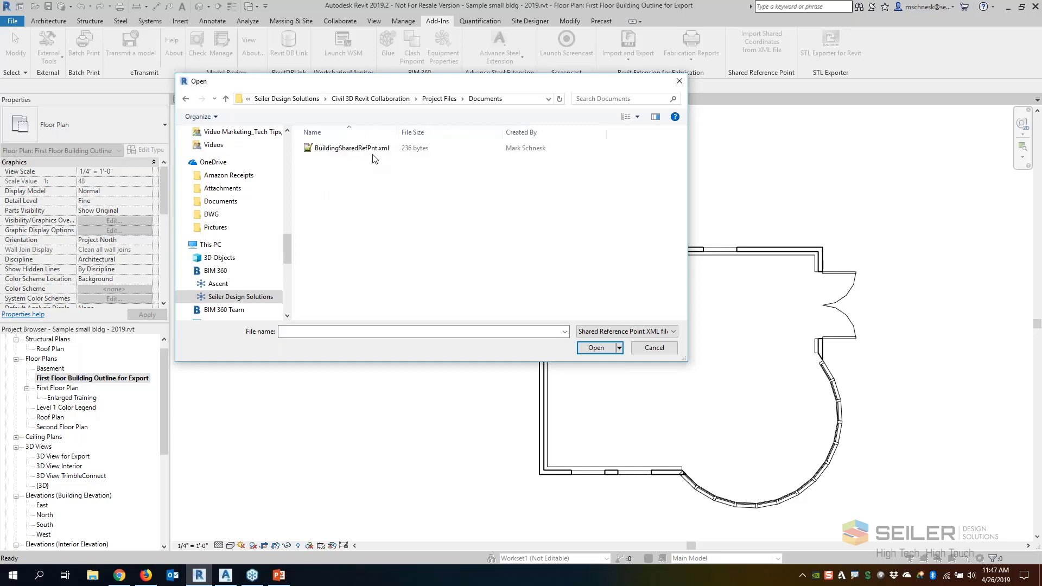
left_click(373, 149)
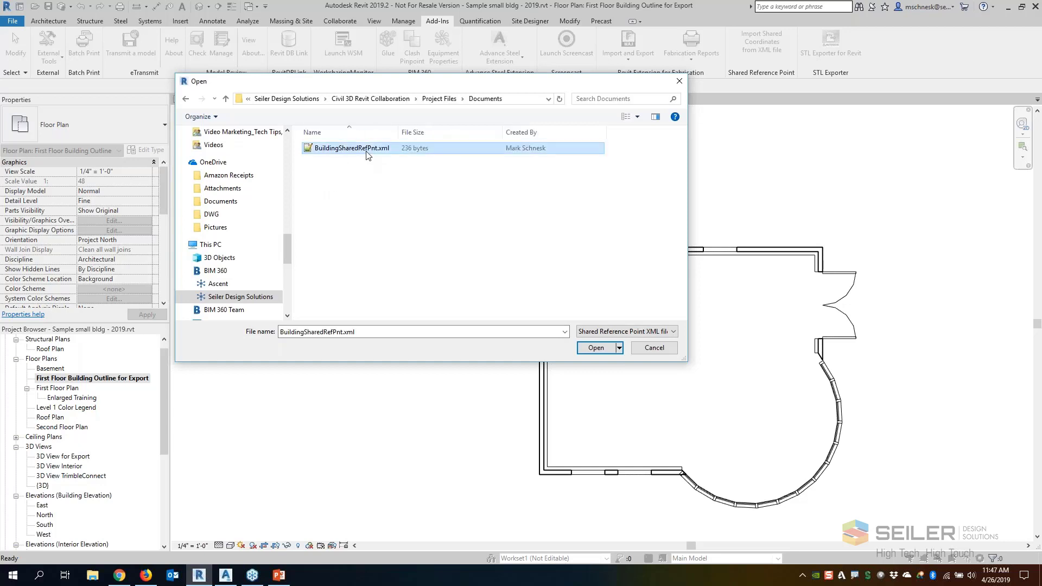
left_click(596, 348)
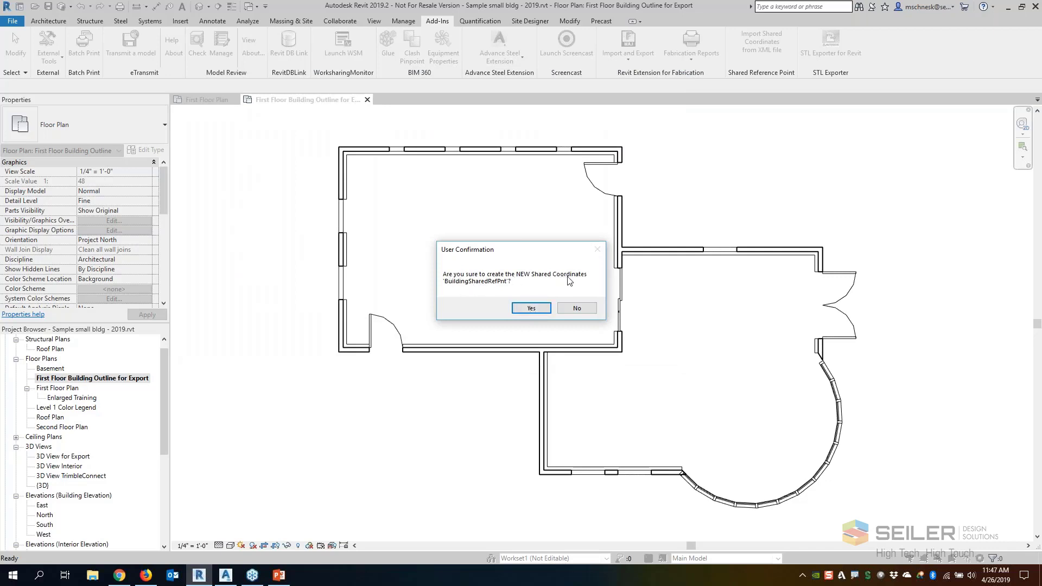
left_click(532, 308)
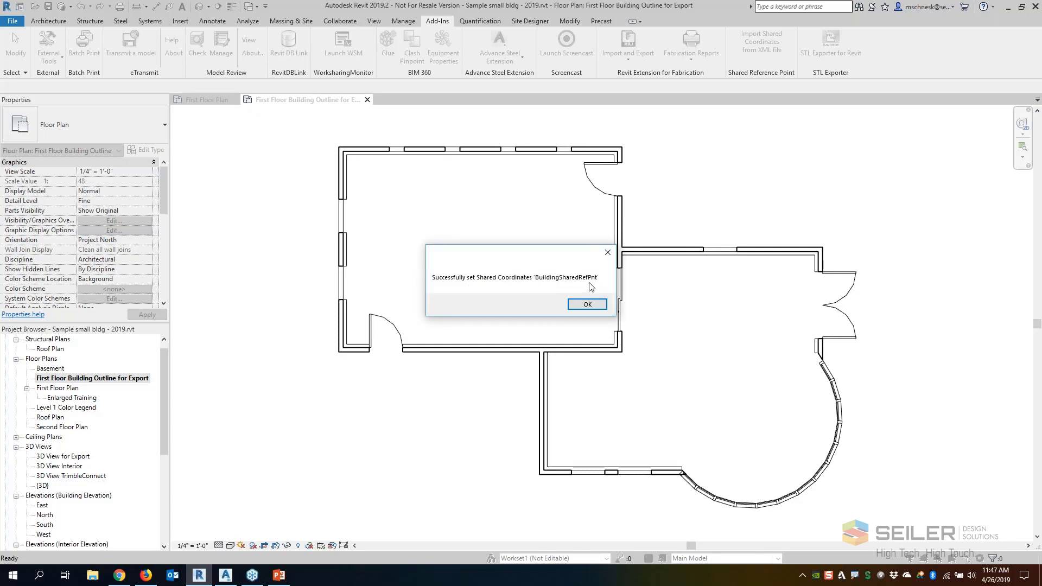
left_click(590, 305)
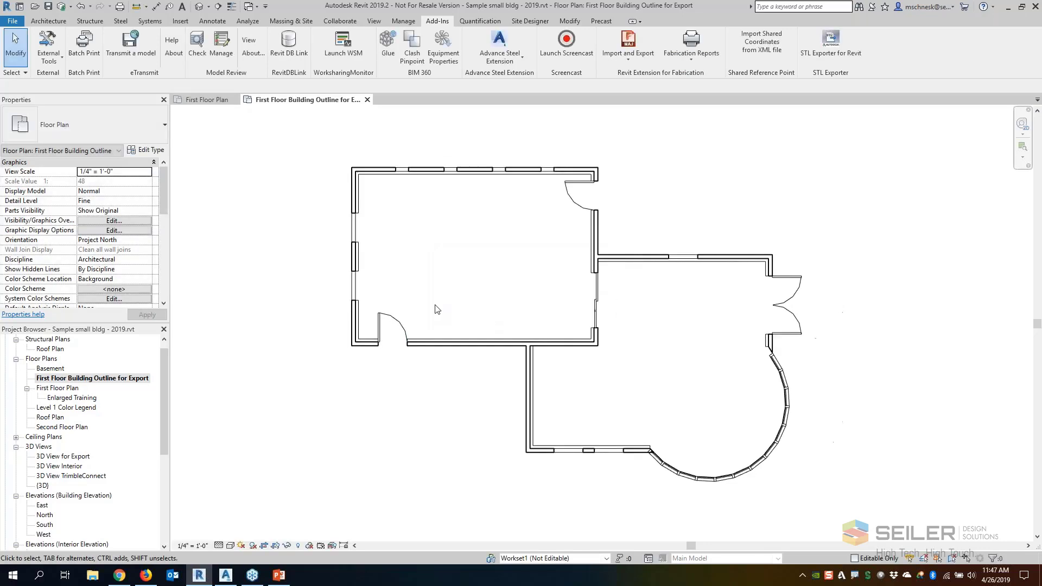
Step: Switch to Civil 3D and check the coordinates of the building outline's southeast corner with the ID command
left_click(226, 577)
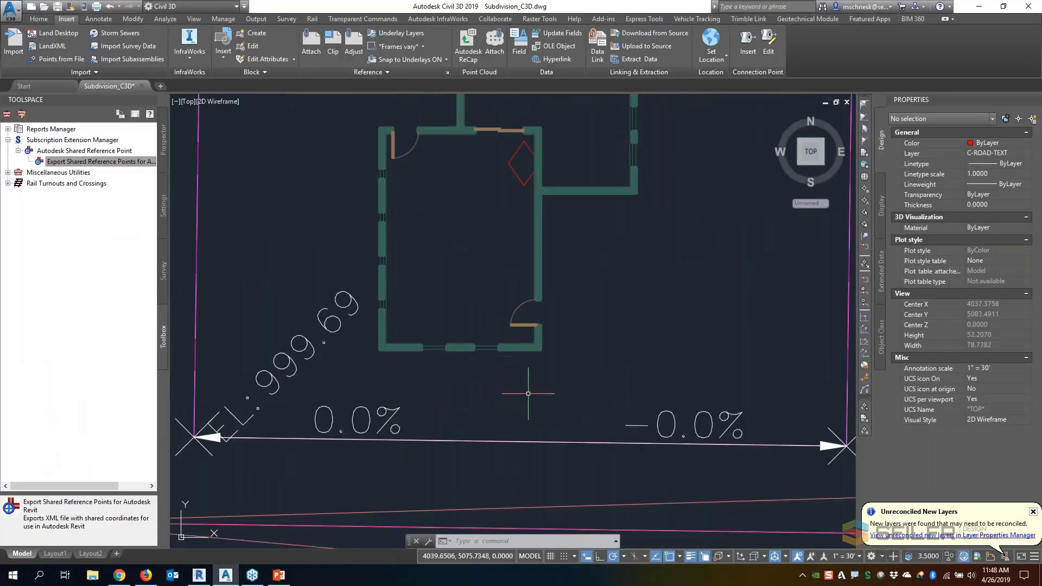
type("id")
key("Return")
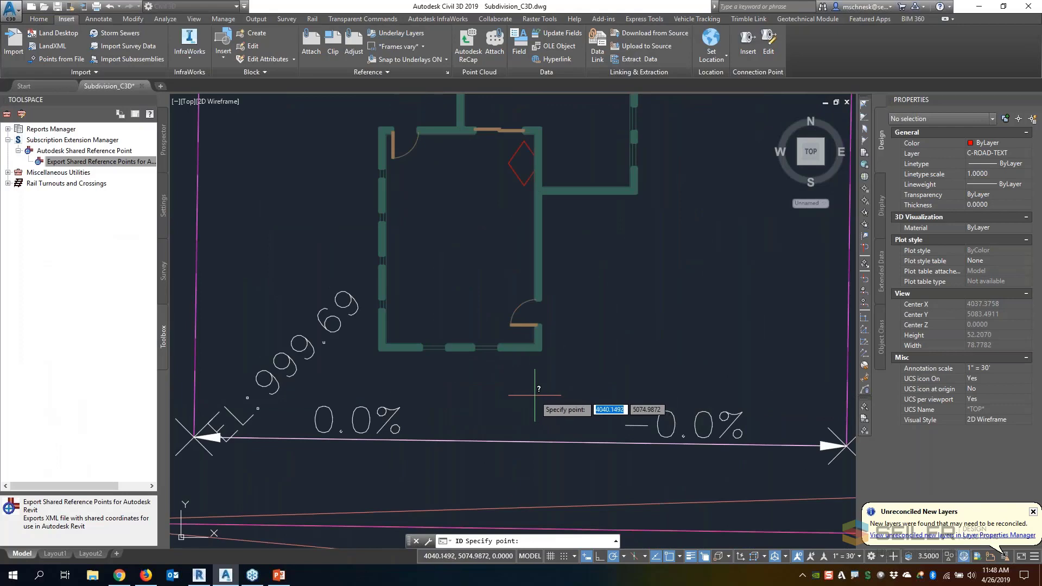
left_click(549, 366)
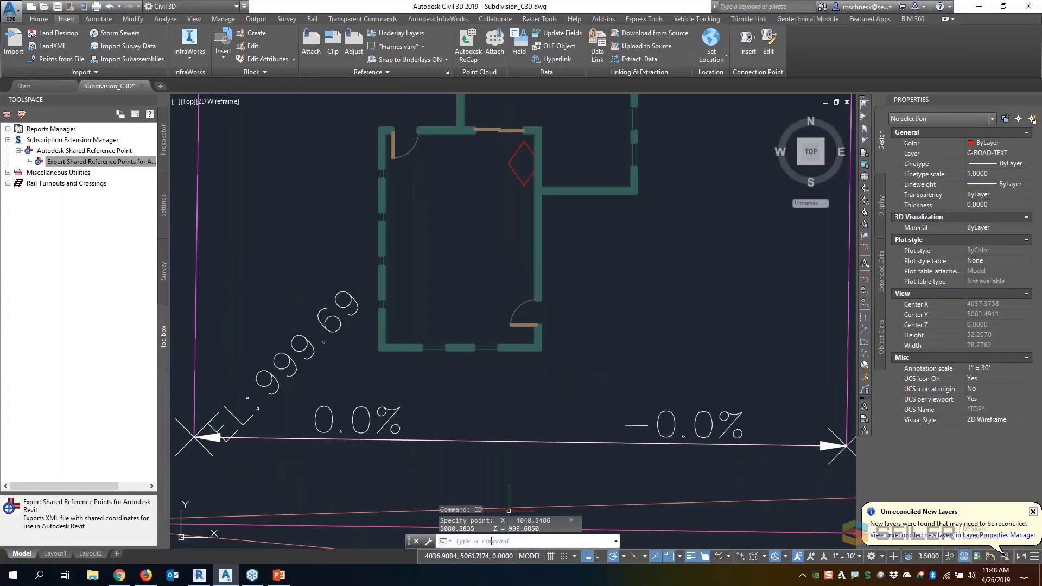
key("F2")
key("F2")
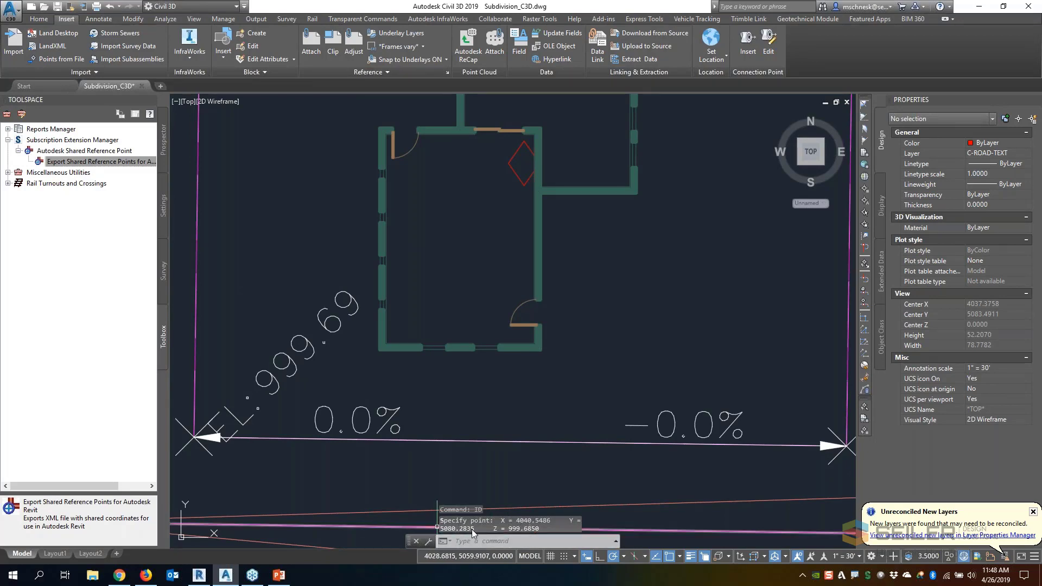
scroll(479, 468, "down", 4)
key("Escape")
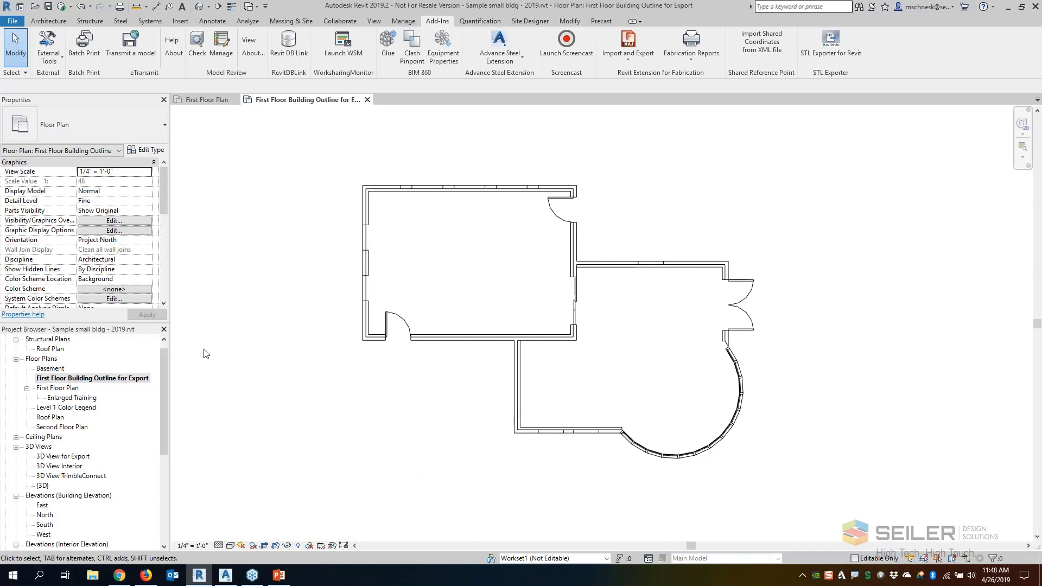
Step: Switch to Revit, open the First Floor Plan view and check the spot coordinates at the Training room's lower-left corner
left_click(200, 575)
double_click(57, 388)
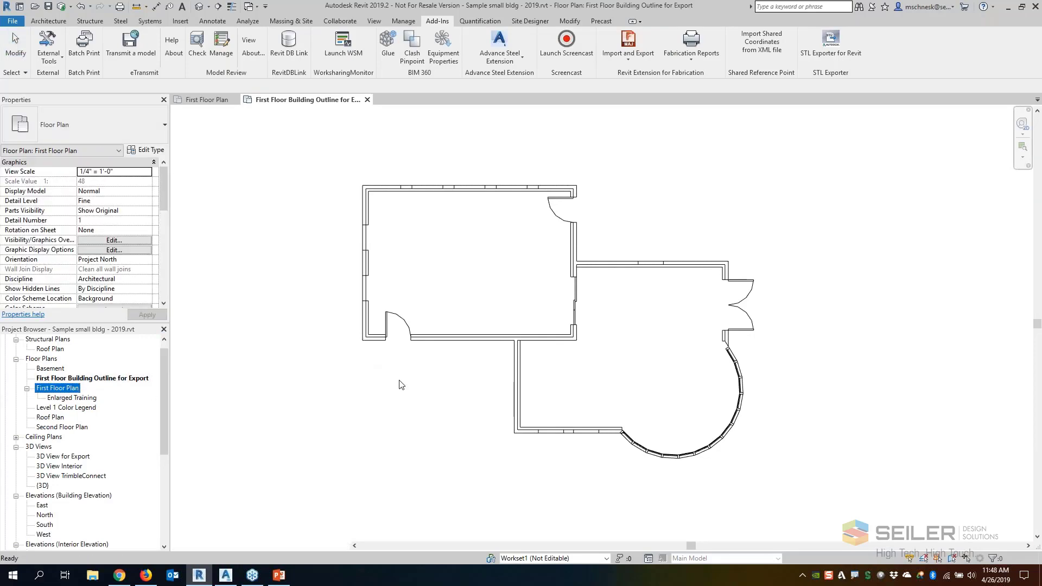
scroll(364, 382, "up", 5)
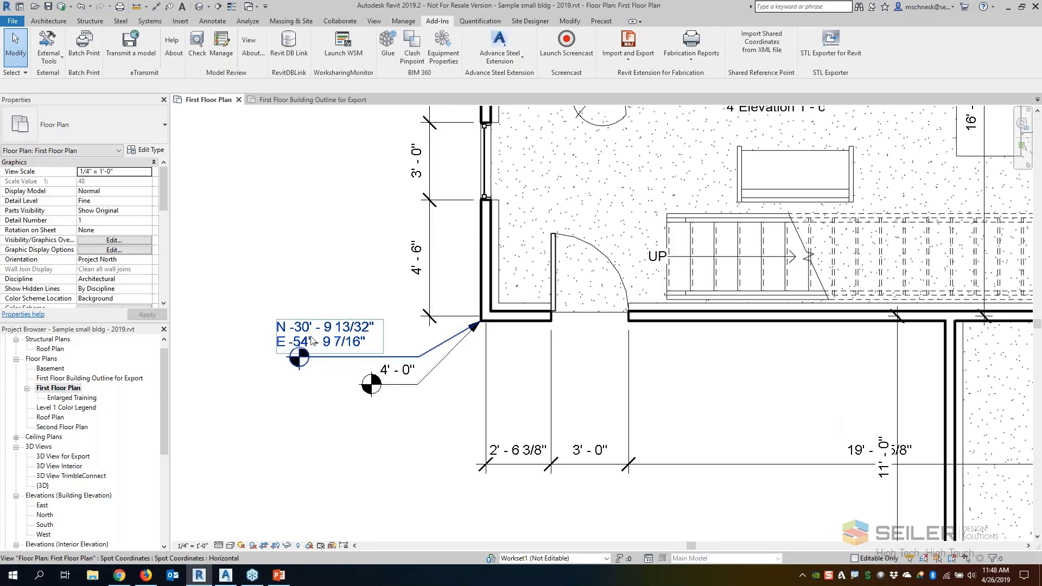
scroll(375, 387, "down", 5)
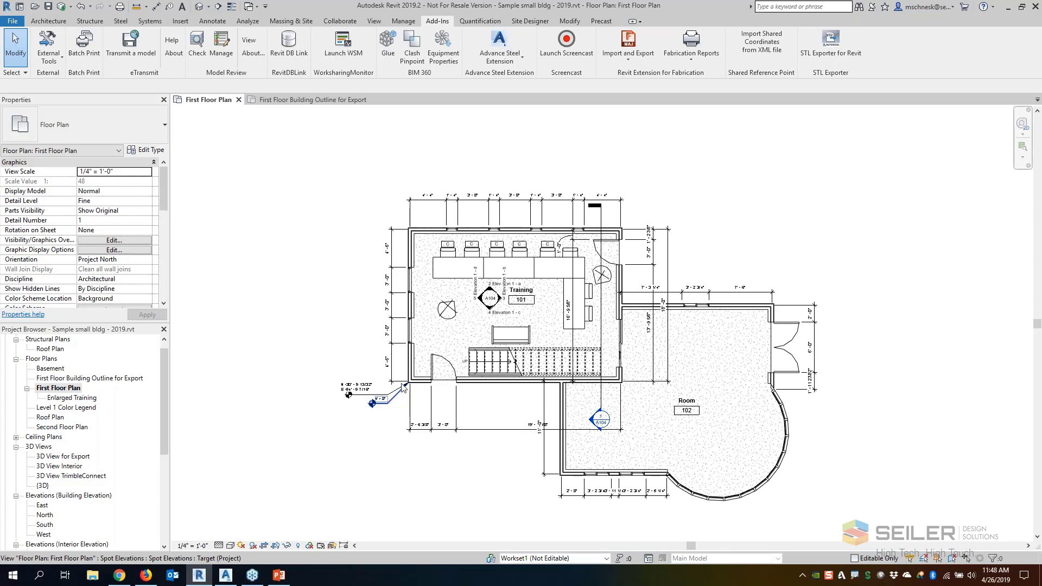
Step: Make BuildingSharedRefPnt the current site in the project's location settings
left_click(404, 21)
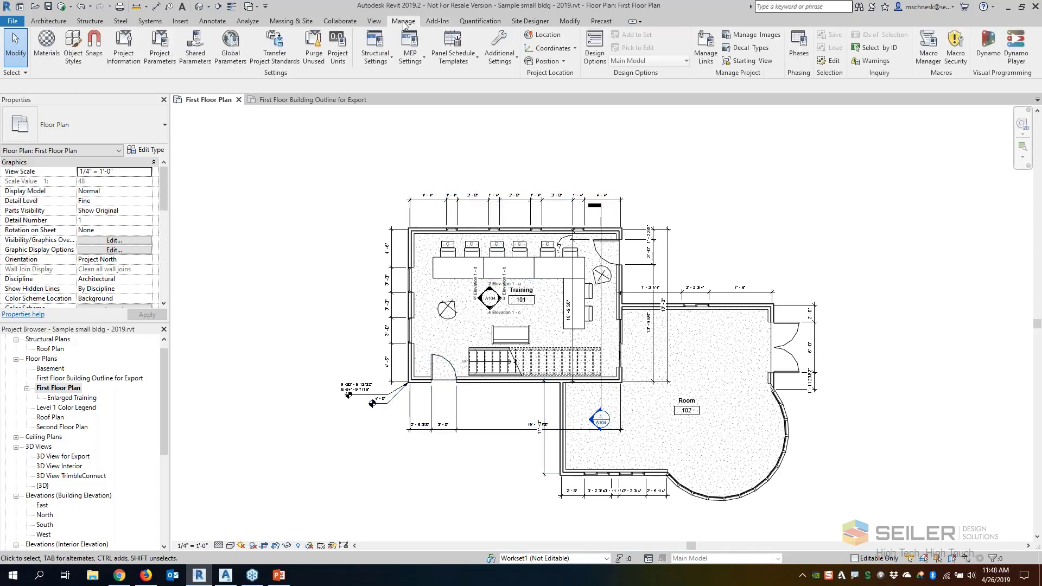
left_click(546, 36)
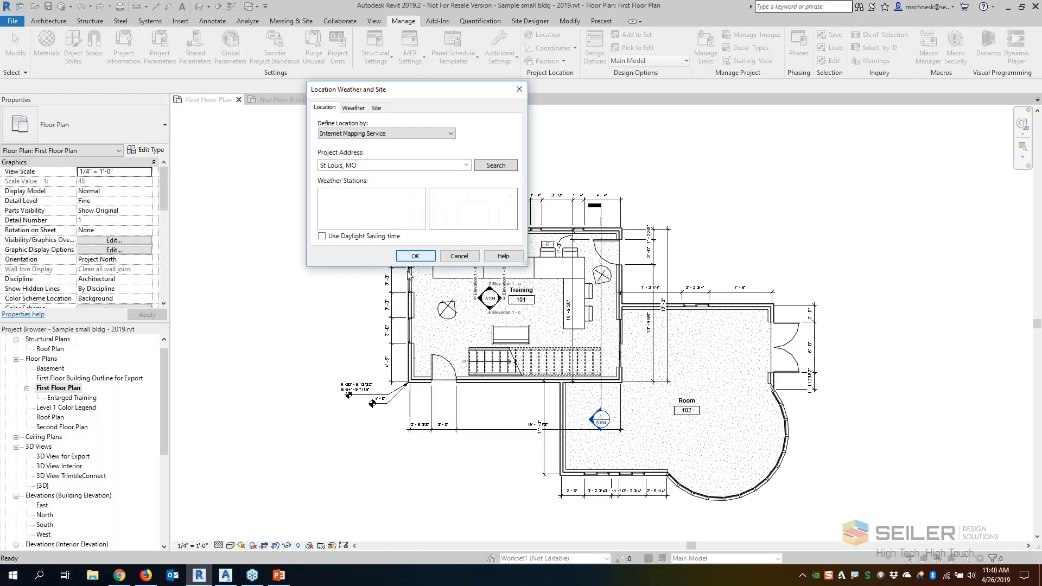
left_click(376, 109)
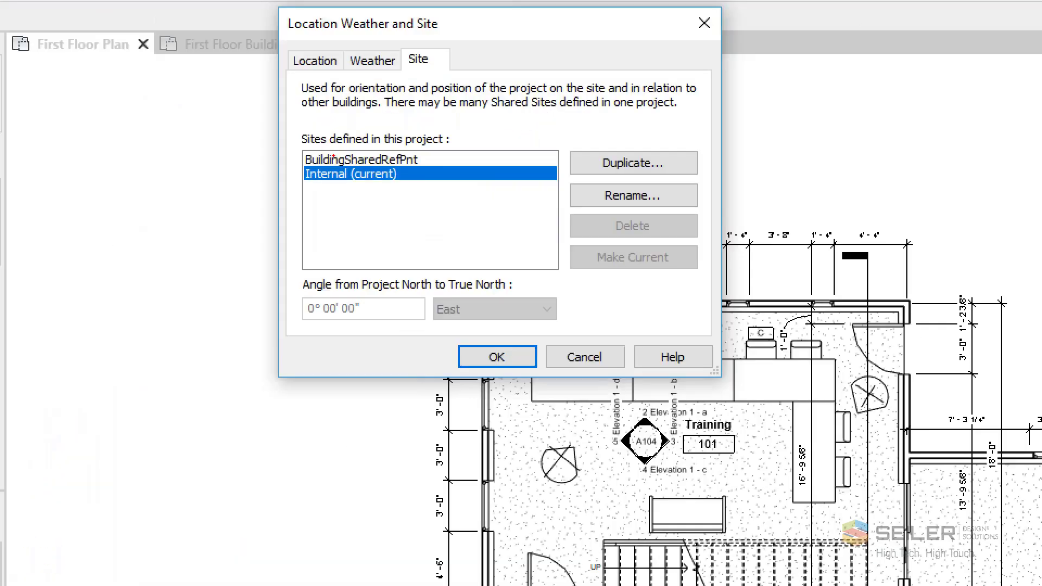
mouse_move(365, 169)
left_mouse_down()
mouse_move(390, 142)
mouse_move(340, 144)
left_mouse_up()
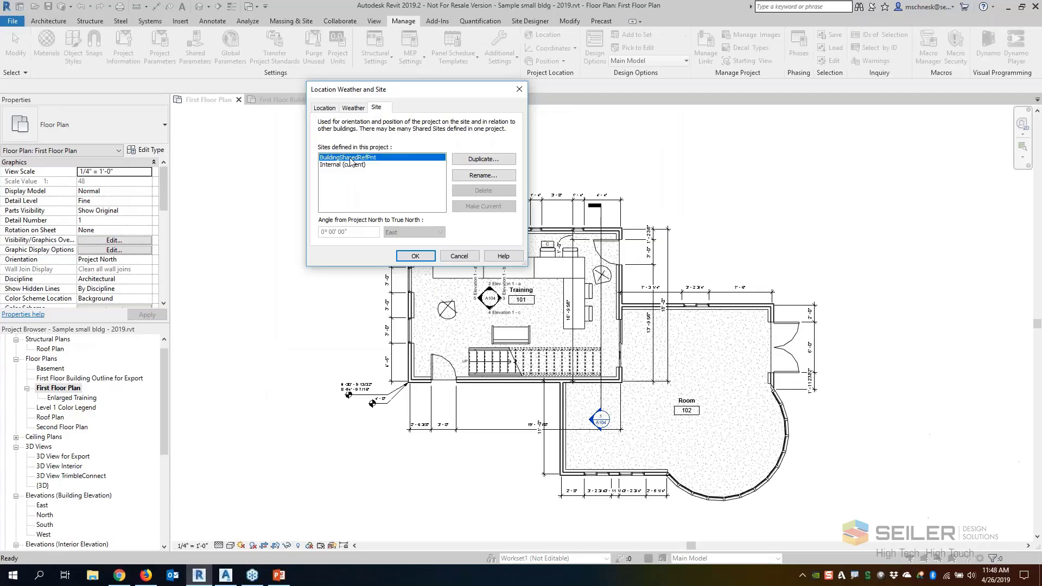
left_click(363, 160)
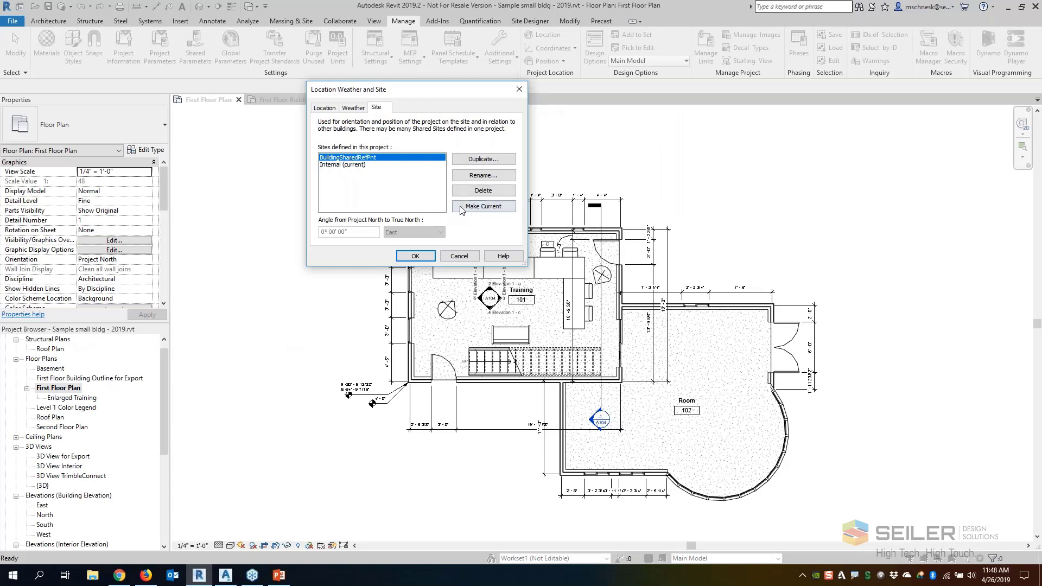
left_click(472, 210)
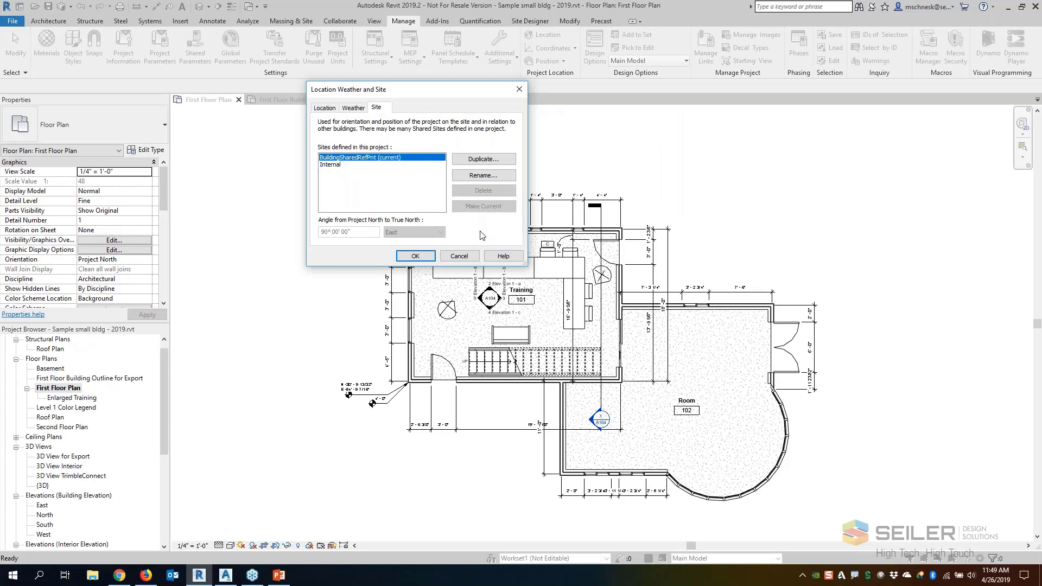
left_click(415, 257)
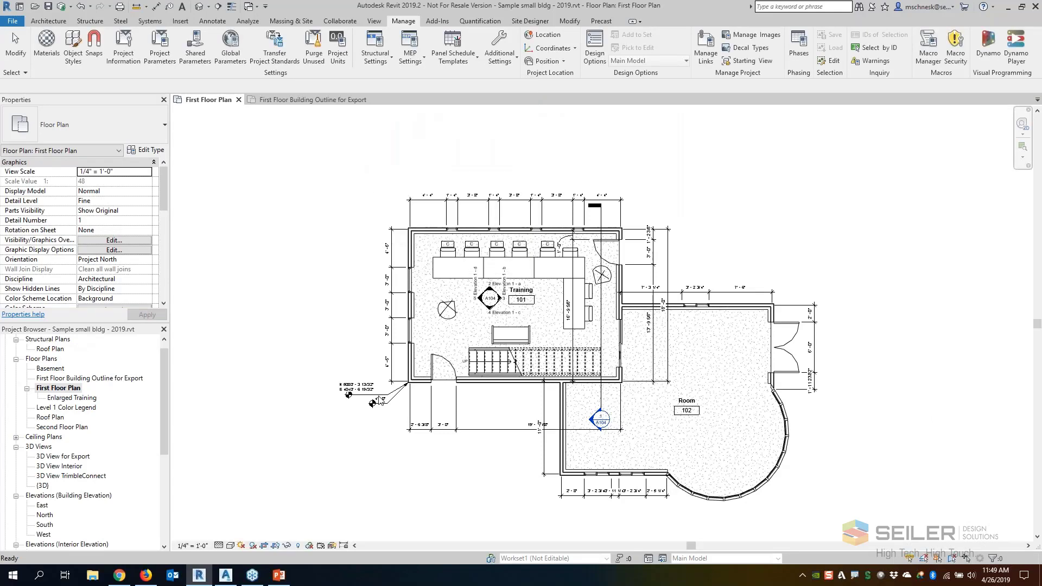
Step: Check the spot coordinates and spot elevation at the Training room's lower-left corner against the Civil 3D point
scroll(363, 401, "up", 5)
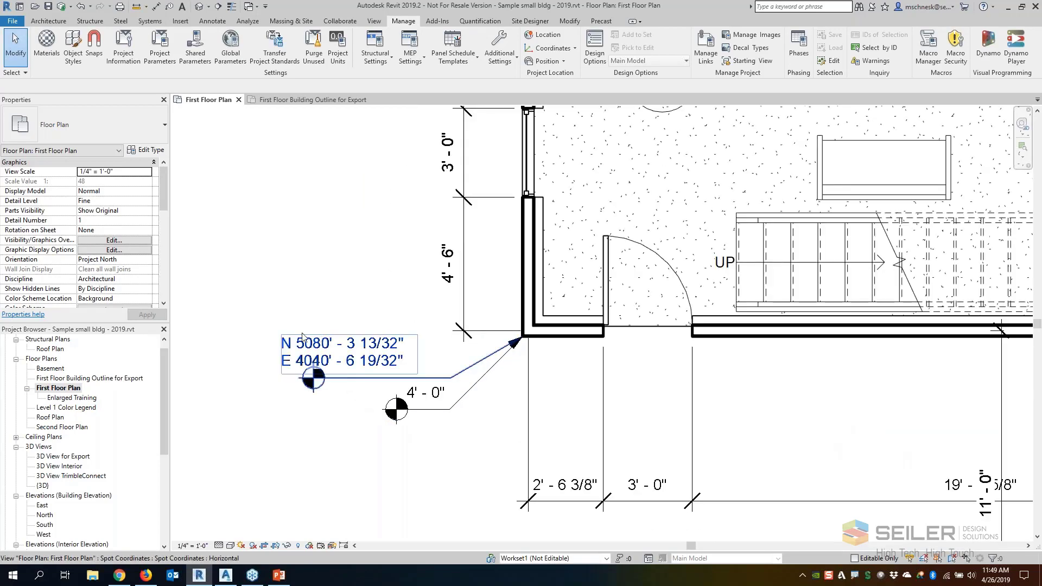
scroll(261, 342, "up", 2)
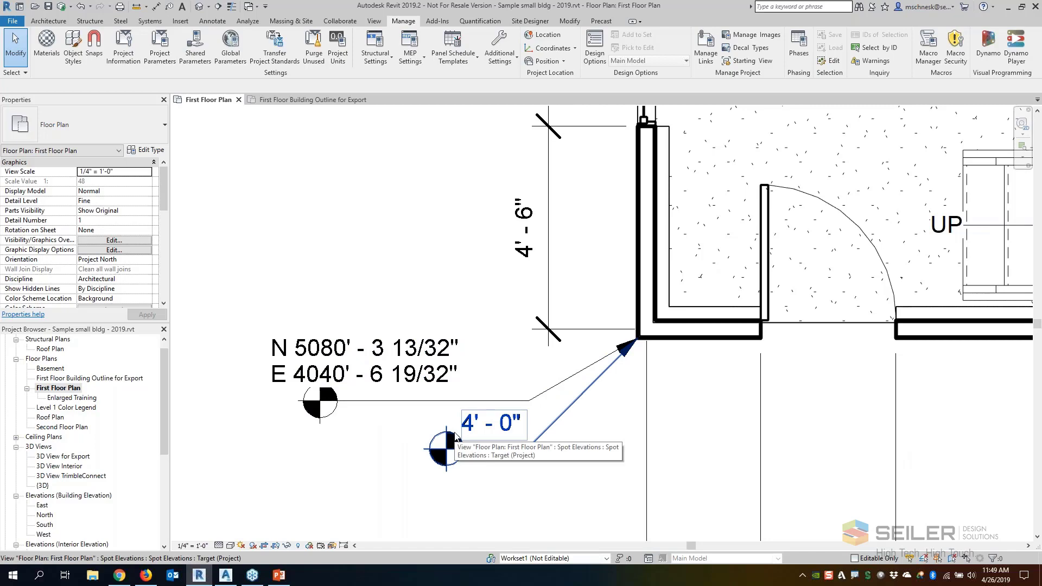
scroll(488, 375, "down", 7)
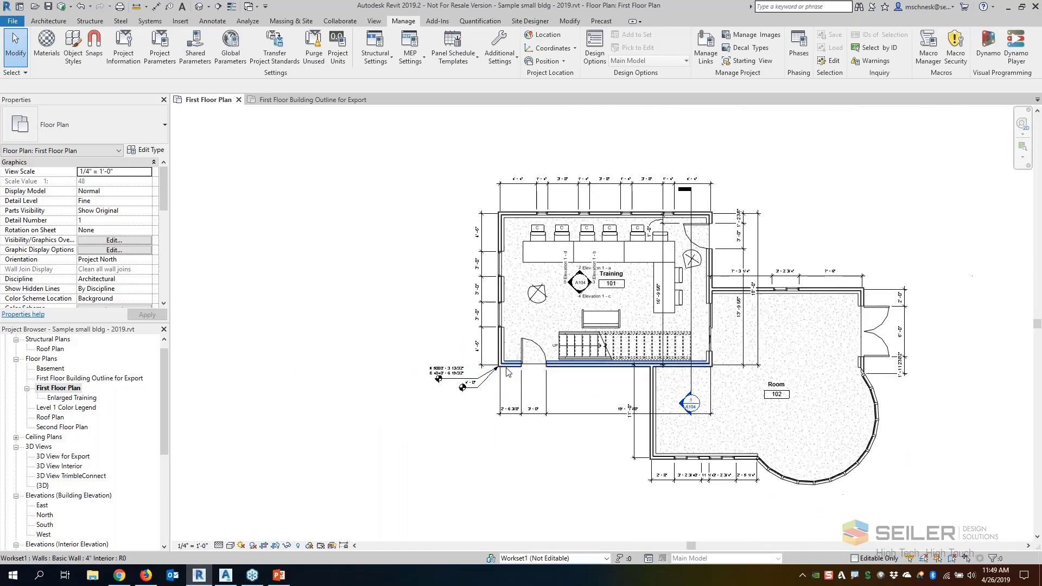
Step: Set the First Floor Plan view's orientation to True North
scroll(508, 371, "down", 1)
scroll(623, 453, "up", 1)
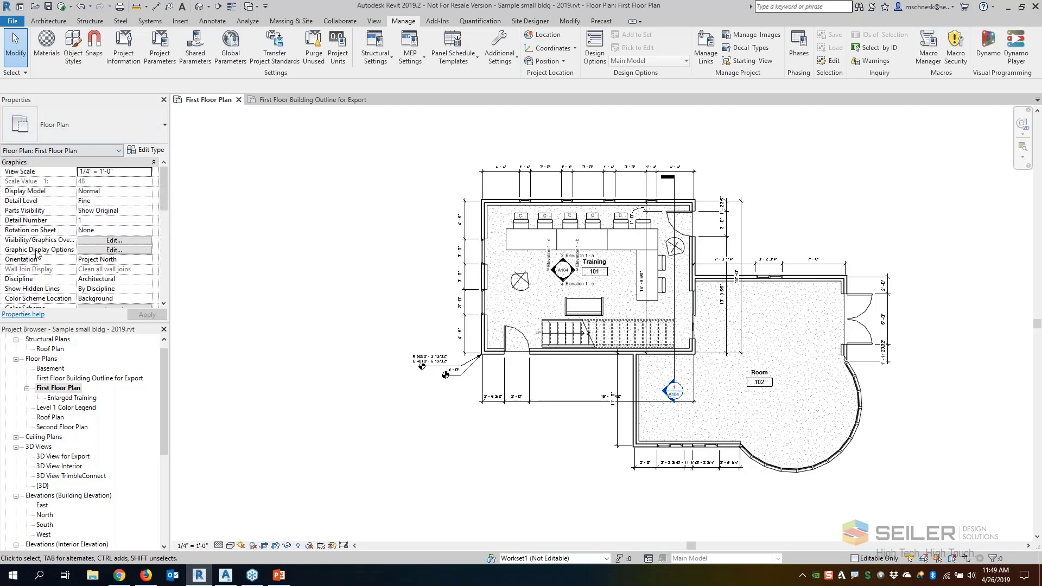
left_click(96, 261)
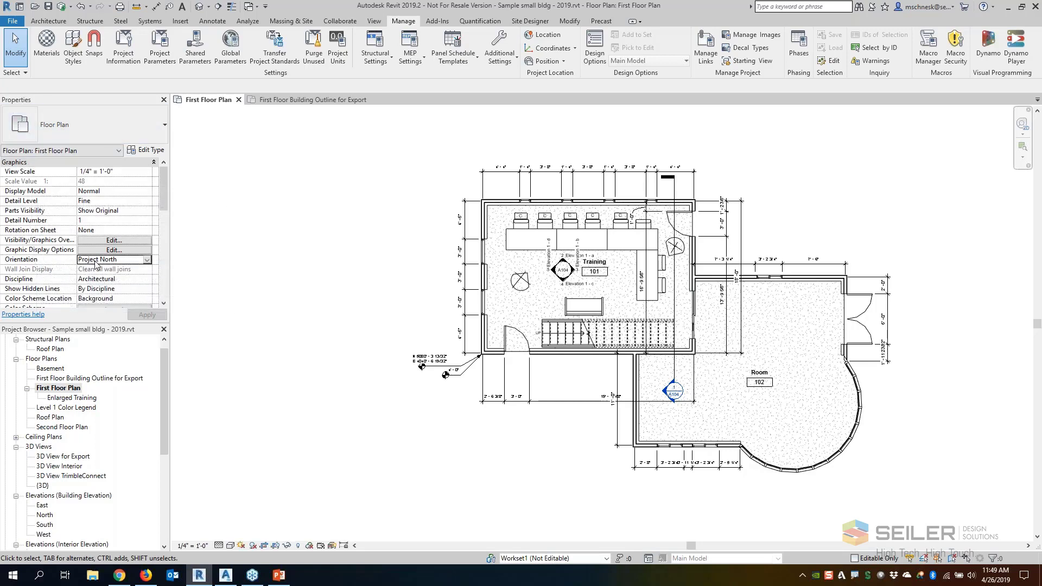
left_click(147, 260)
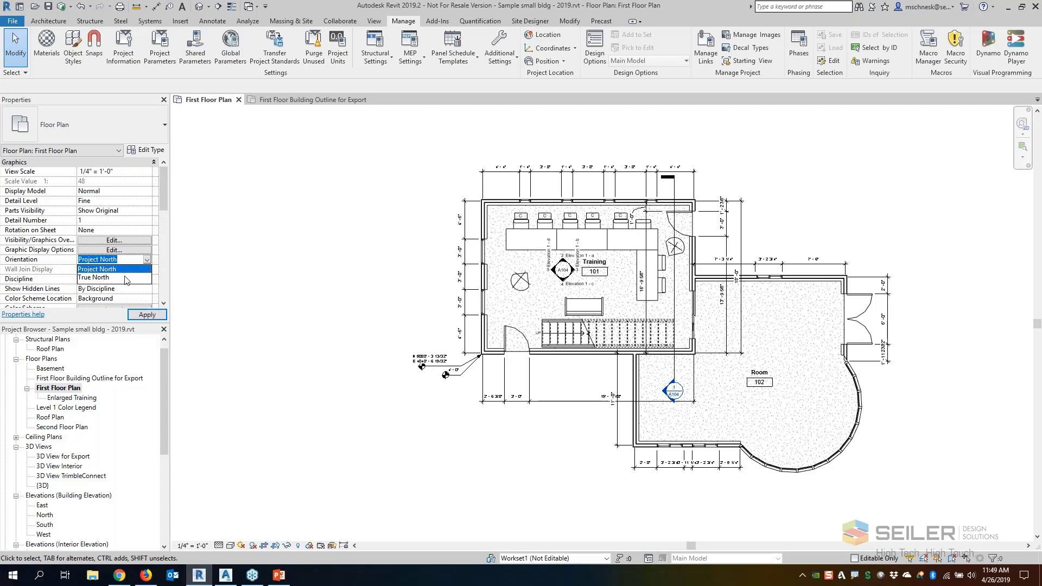
left_click(113, 278)
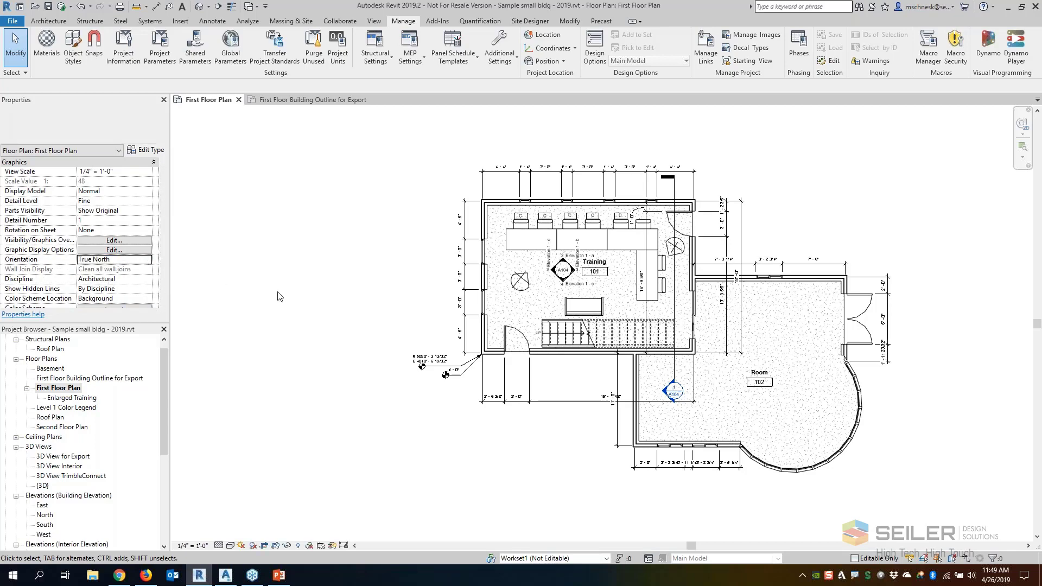
scroll(434, 325, "down", 1)
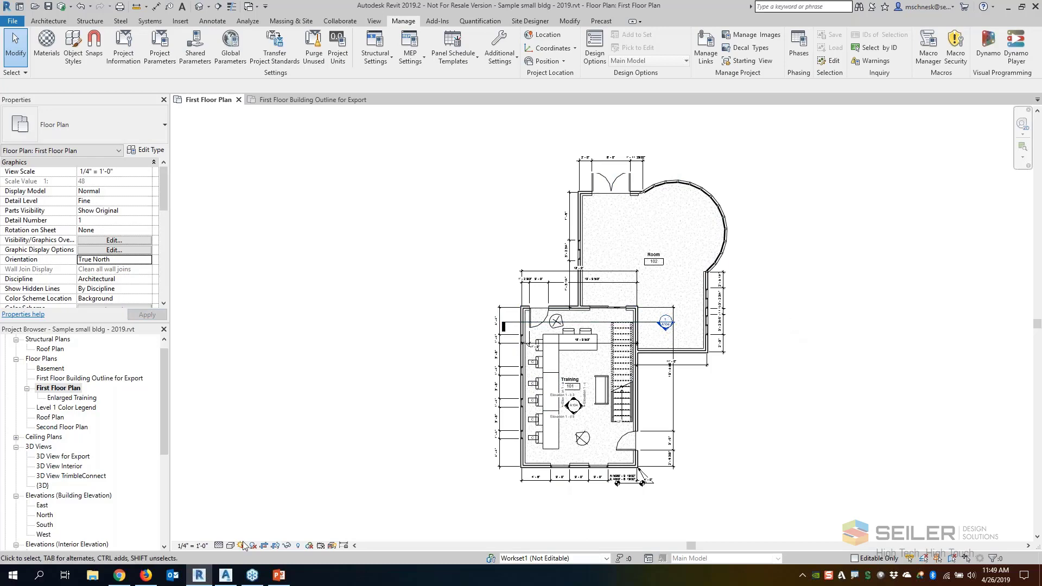
Step: Switch to Civil 3D and compare the orientation of the building outline on lot 43 with the Revit plan
left_click(226, 575)
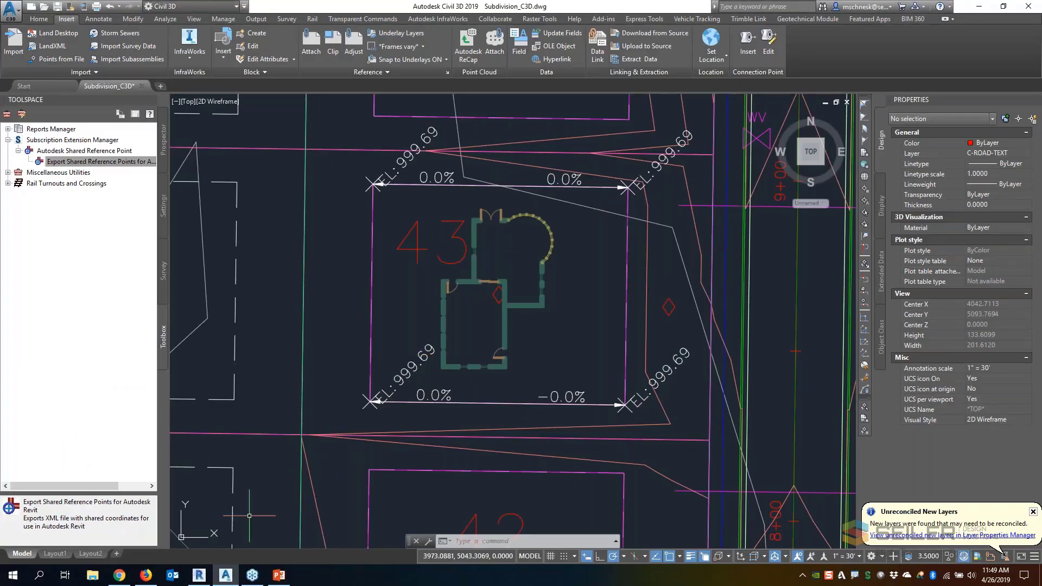
left_click(221, 583)
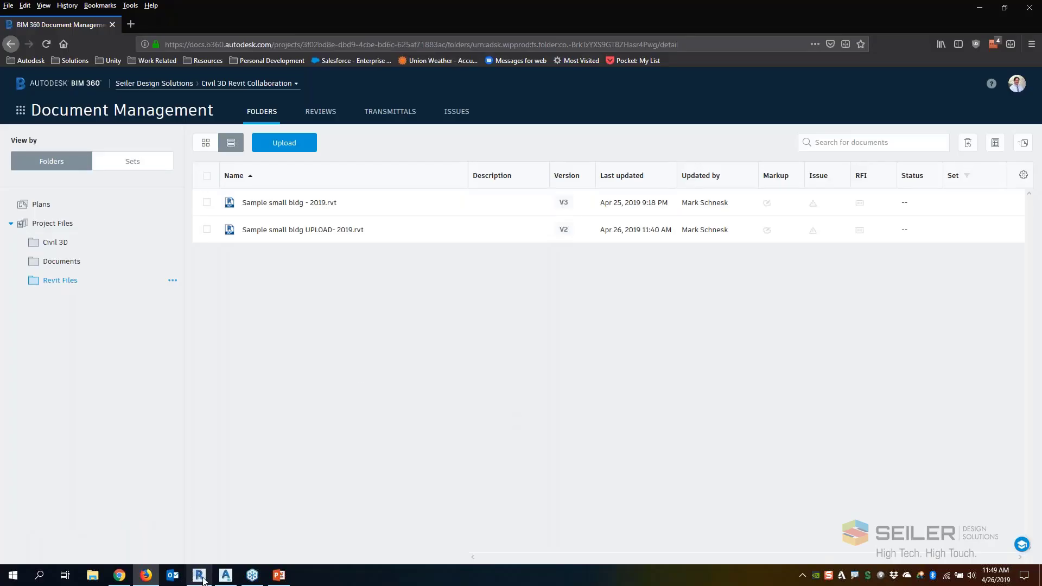
left_click(227, 579)
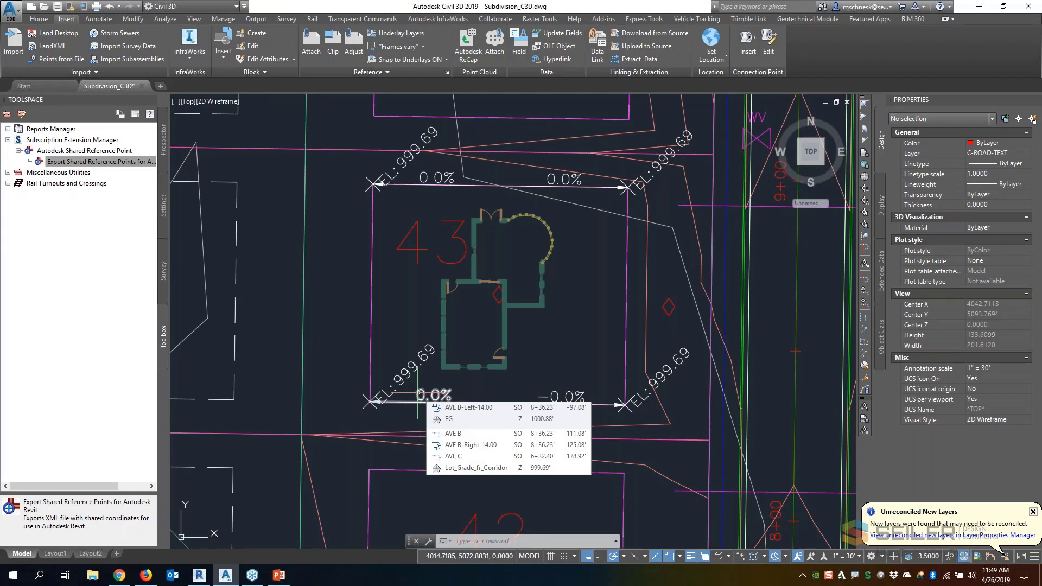
Step: Switch to BIM 360 Document Management, review the Documents and Civil 3D folders, and widen the file list's Name column
left_click(146, 575)
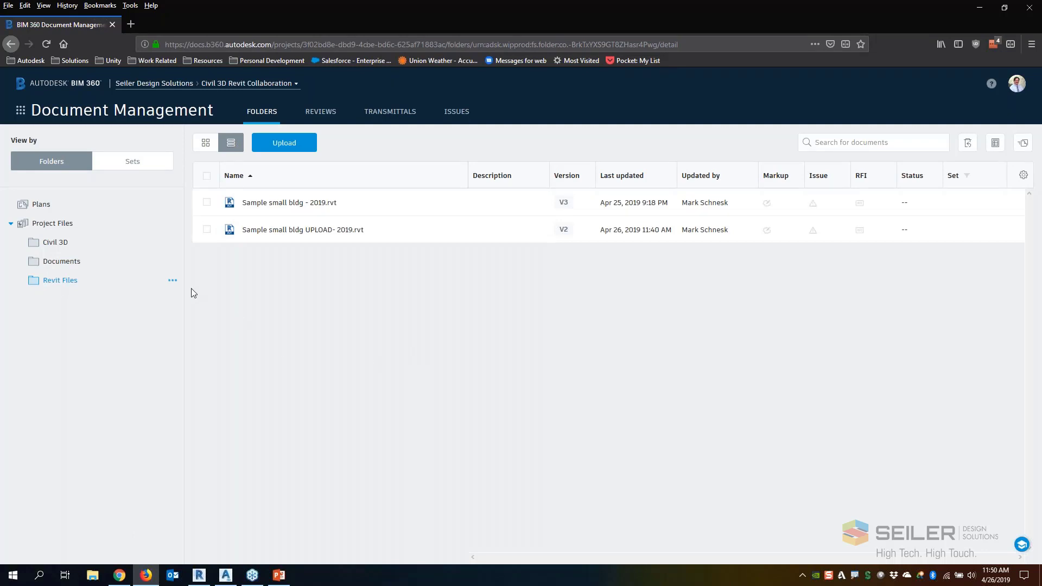
left_click(76, 262)
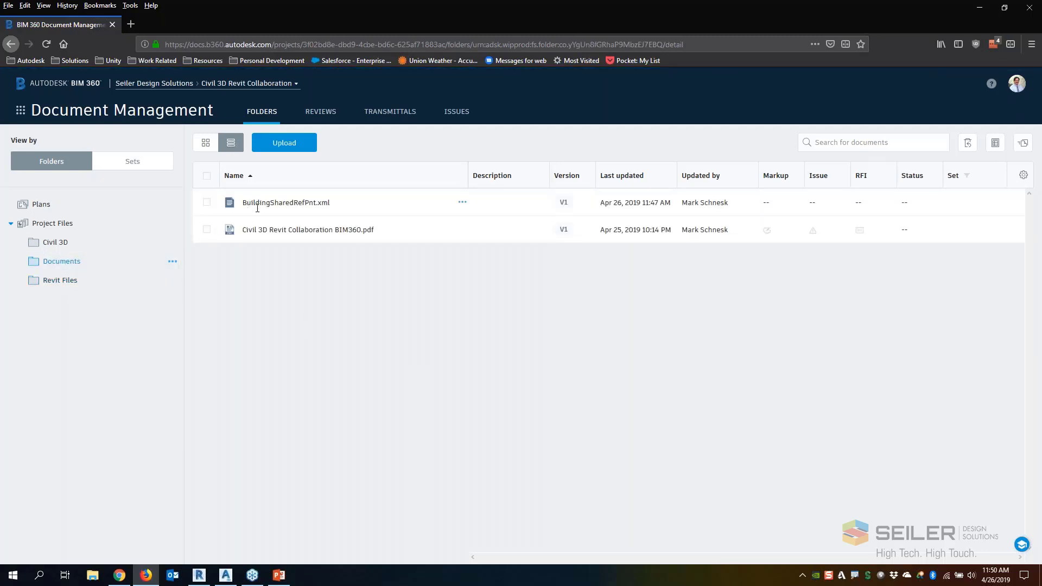
left_click(57, 242)
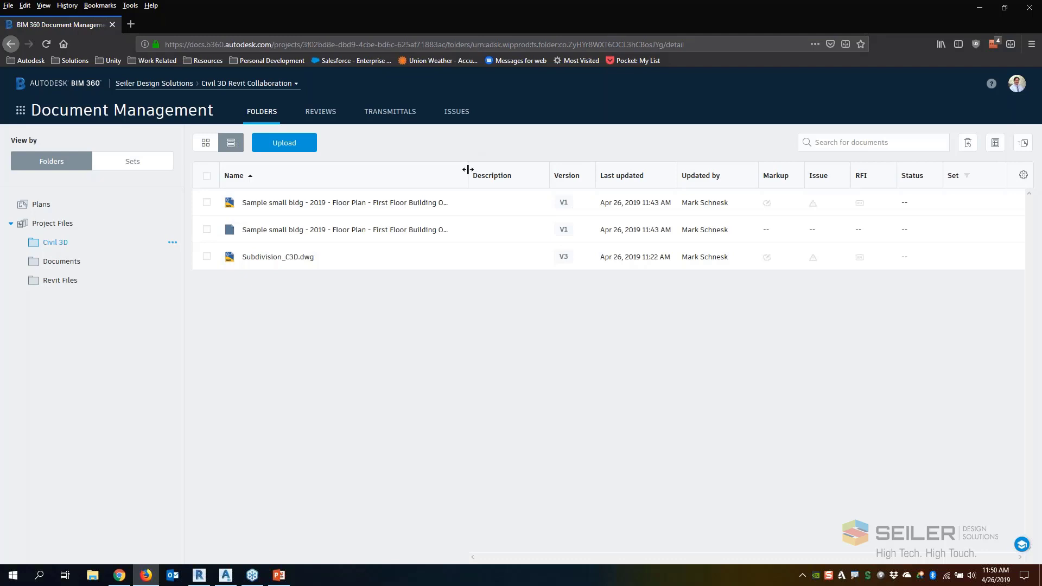
left_click_drag(468, 170, 498, 170)
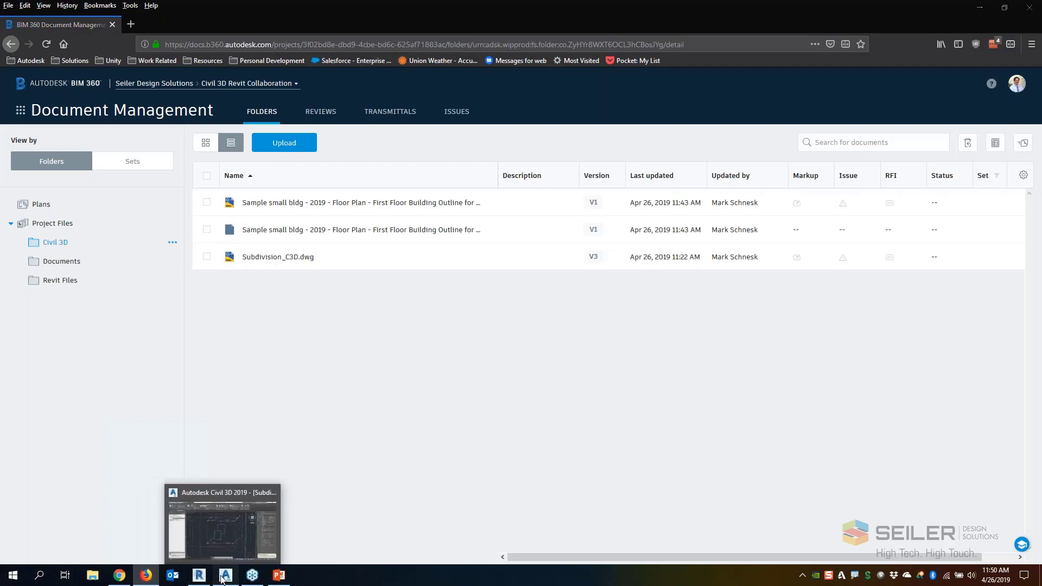
Step: Return to Civil 3D, select the Lot_Grade_fr_Corridor surface around lots 42 to 44 and inspect its elevation beside the lot 43 building
left_click(225, 577)
left_click(199, 576)
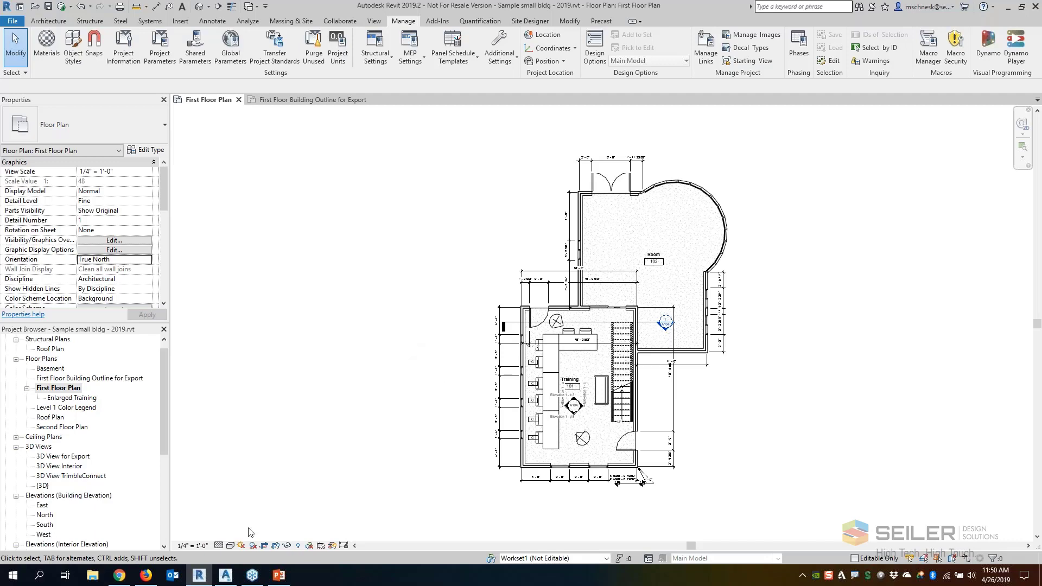
left_click(226, 575)
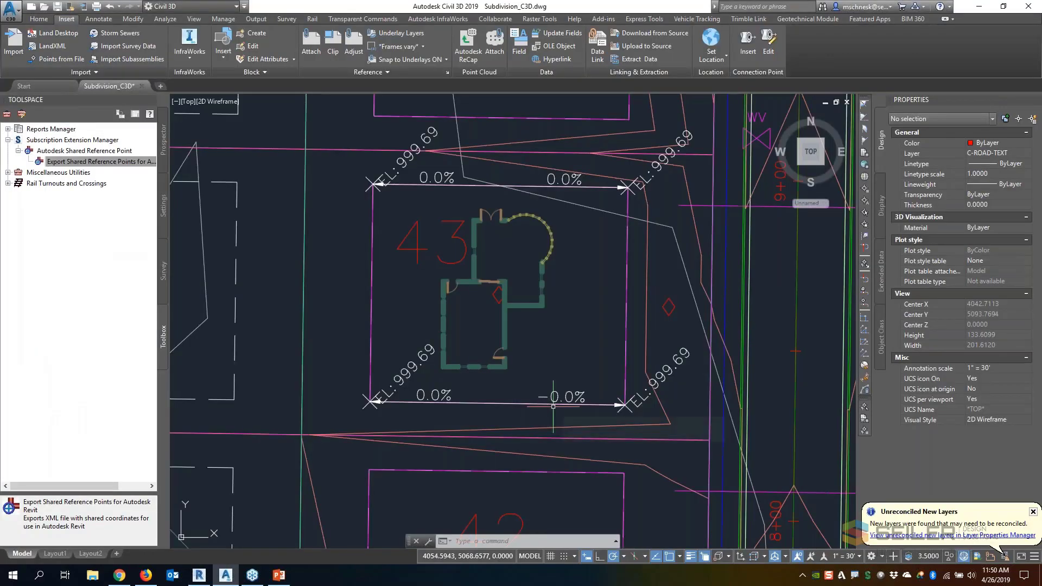
mouse_move(553, 406)
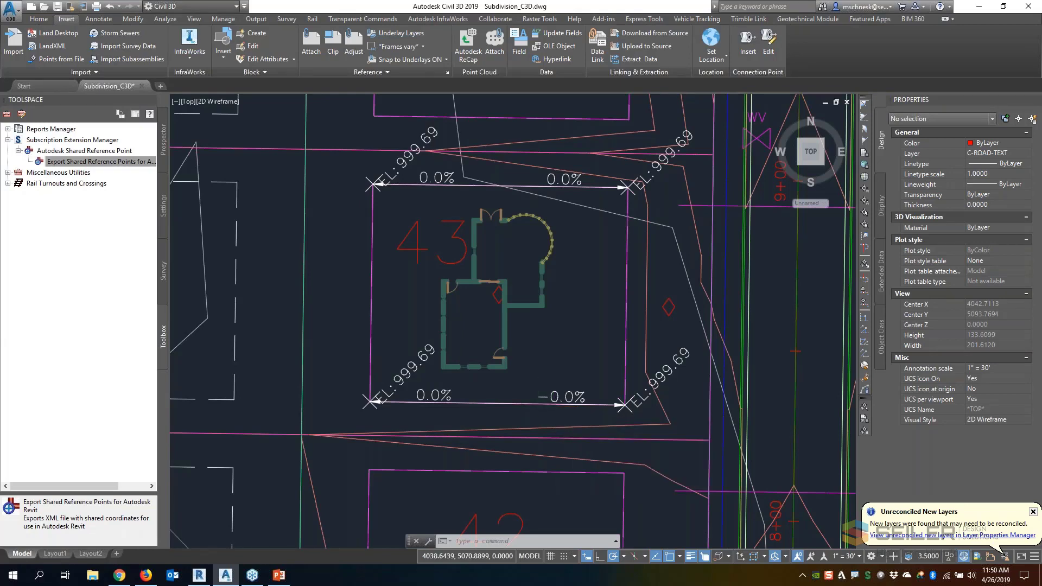
scroll(428, 391, "down", 6)
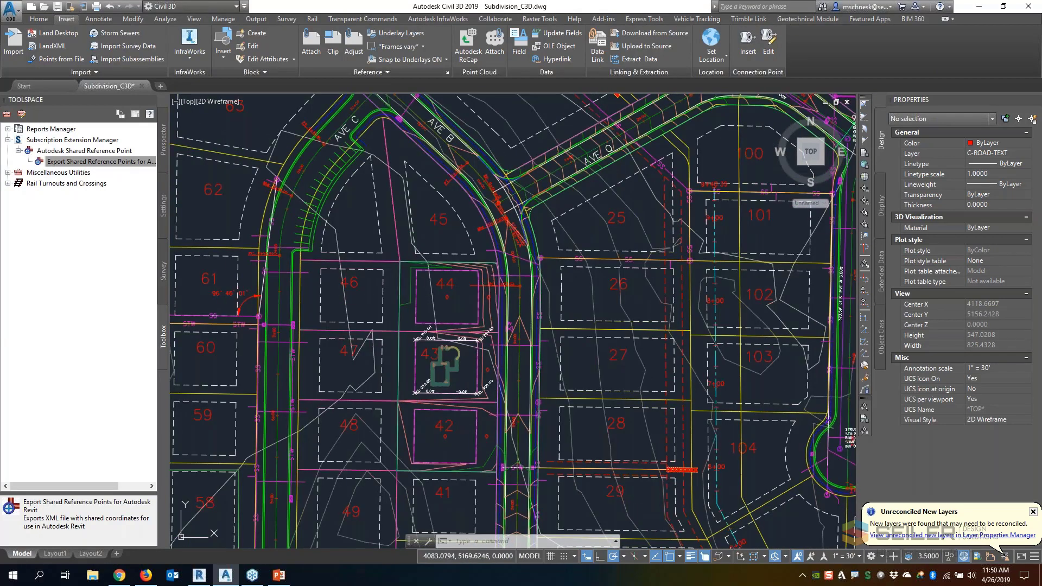
left_click(484, 310)
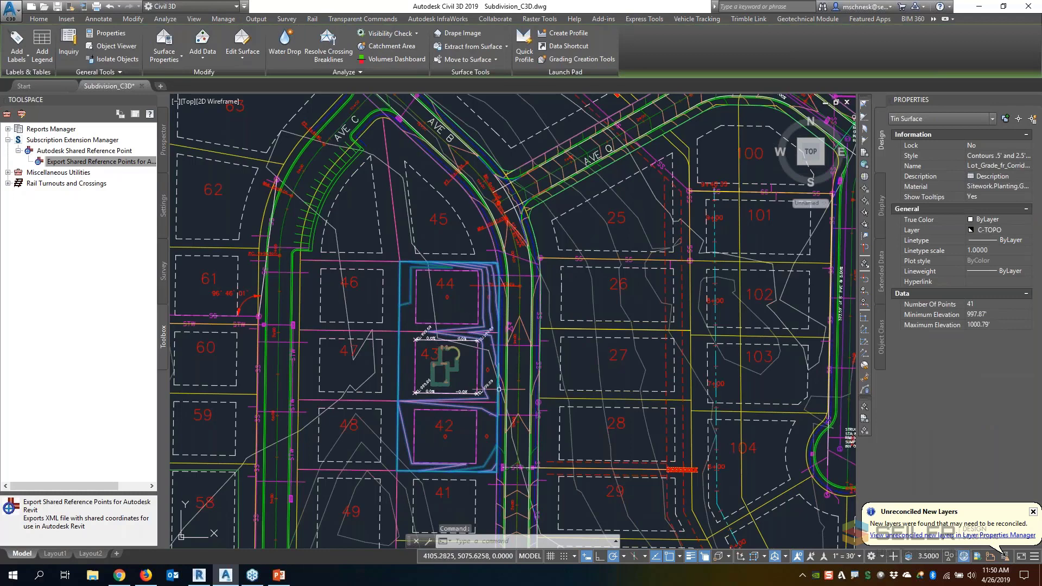
scroll(429, 412, "up", 5)
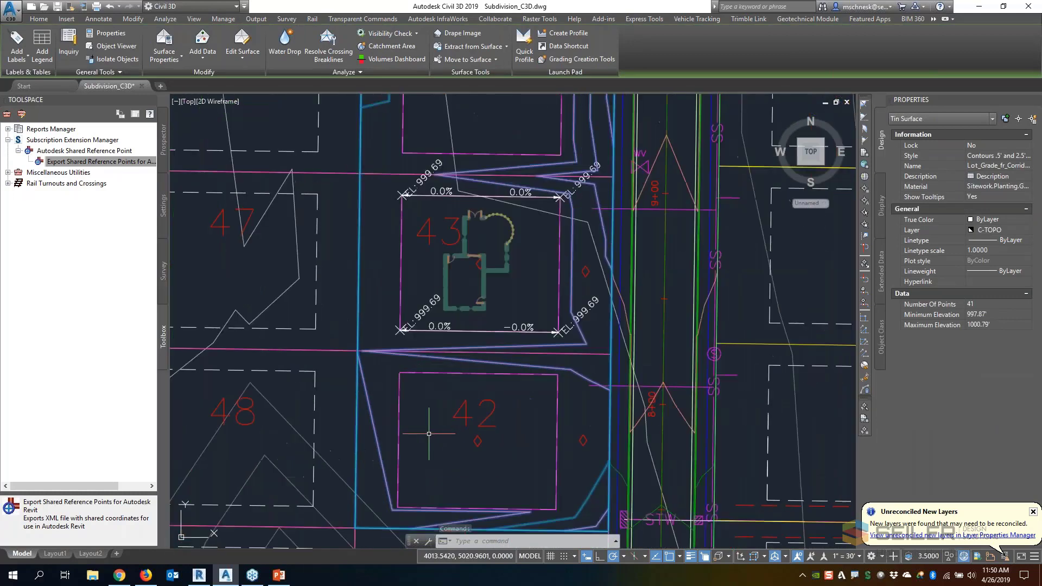
scroll(399, 179, "down", 2)
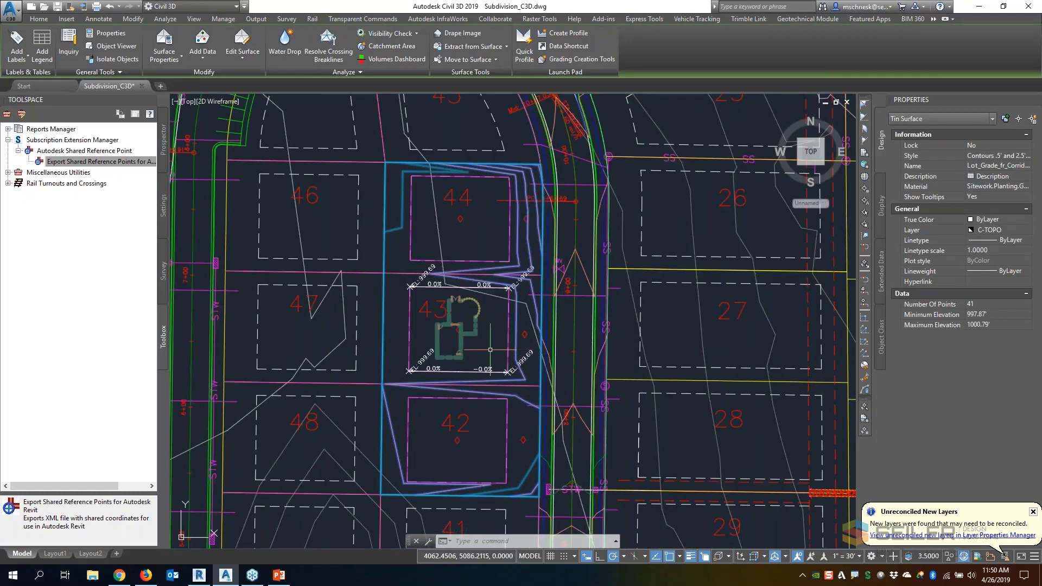
mouse_move(491, 350)
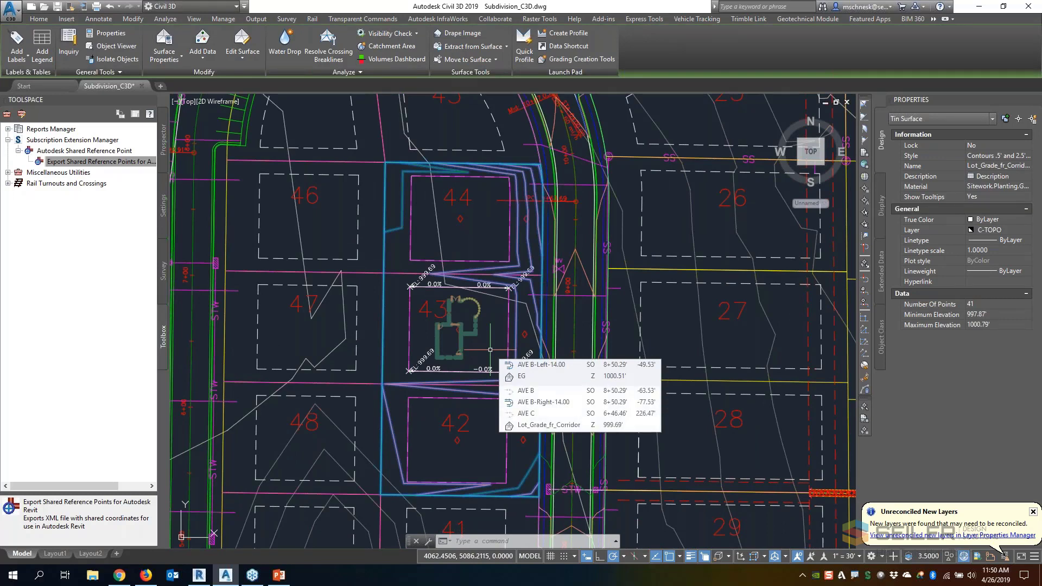
scroll(491, 350, "up", 2)
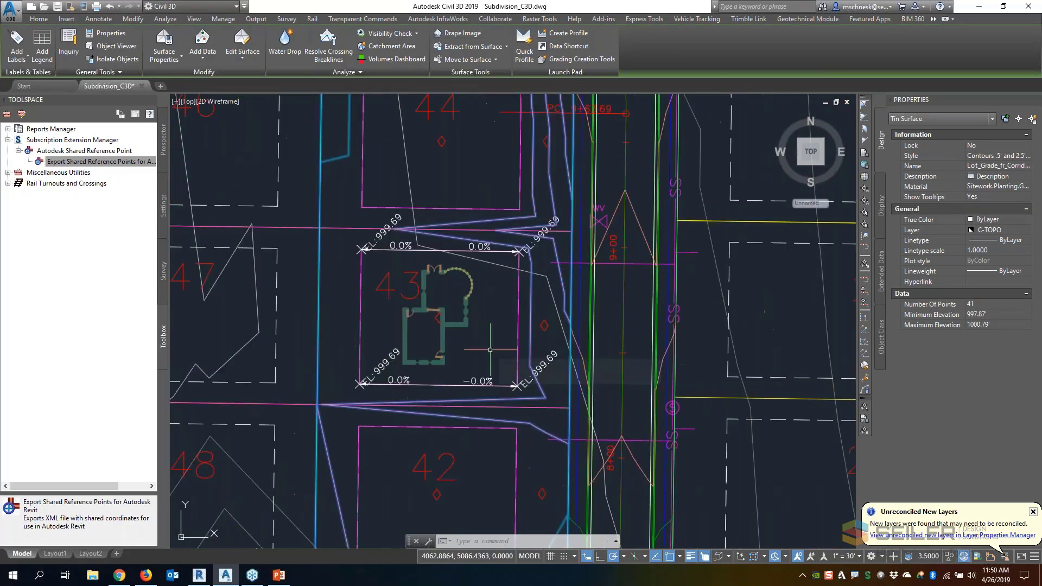
mouse_move(482, 332)
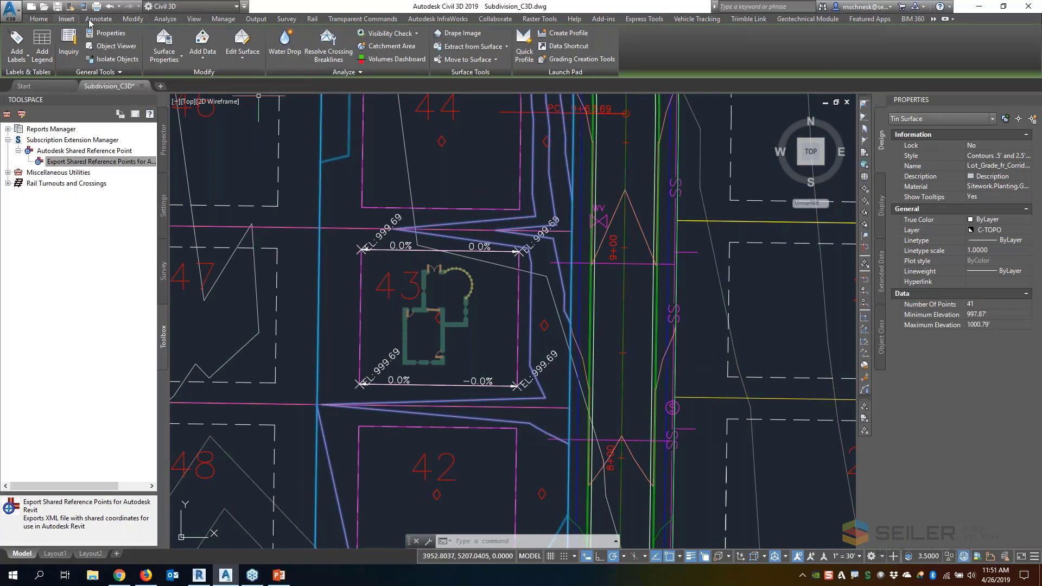
Step: Start publishing surfaces and leave only Lot_Grade_fr_Corridor selected, excluding EG, fg and Subdivision Corridor Surface
left_click(257, 21)
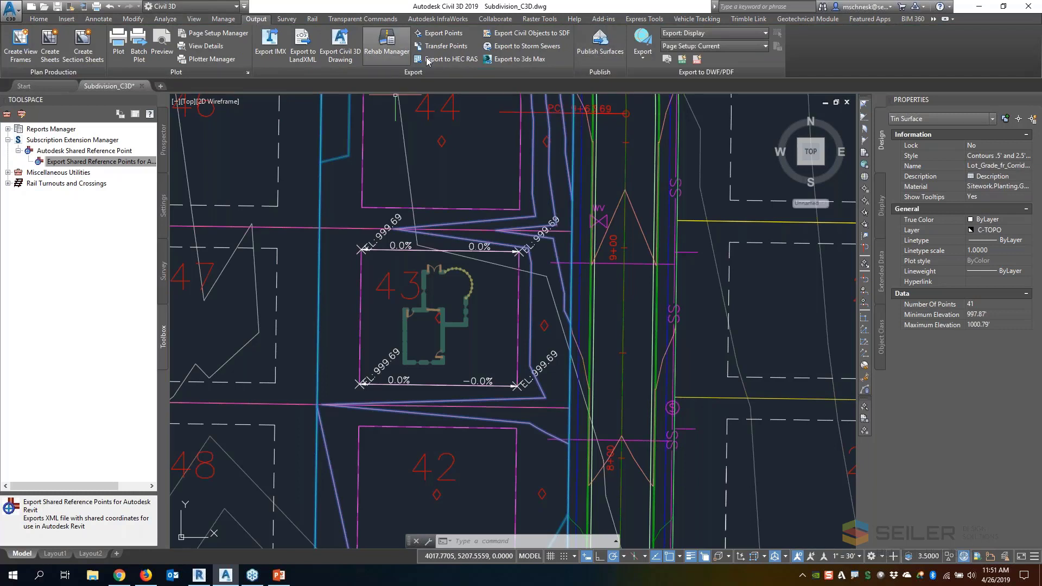
left_click(495, 20)
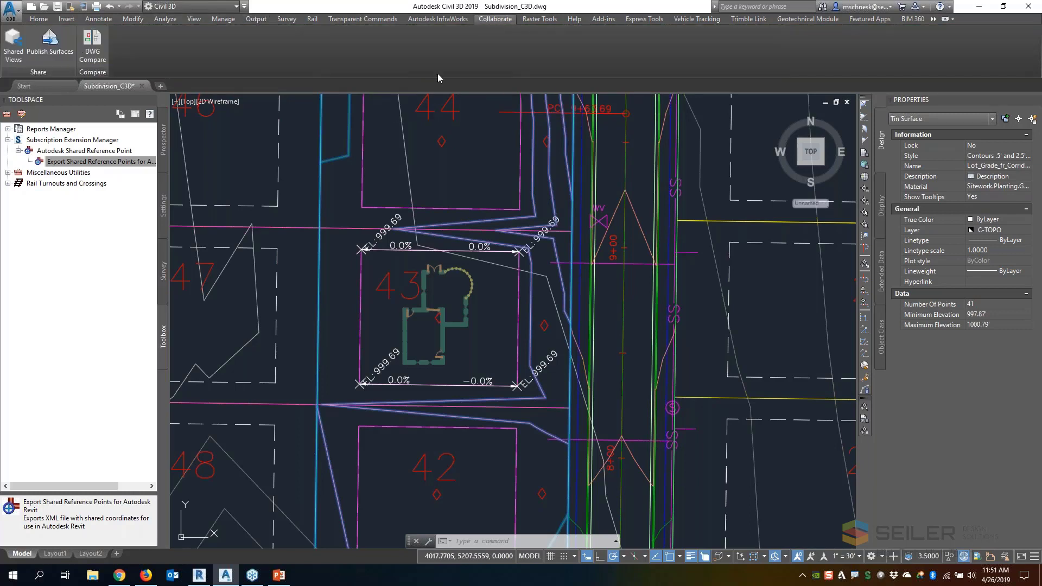
left_click(50, 50)
left_click(48, 48)
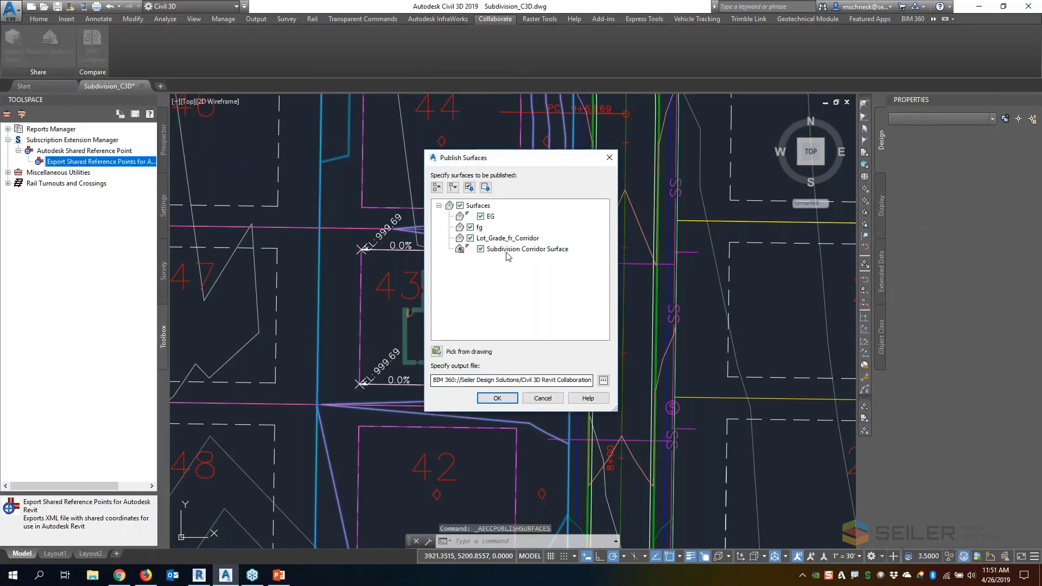
left_click_drag(510, 160, 479, 151)
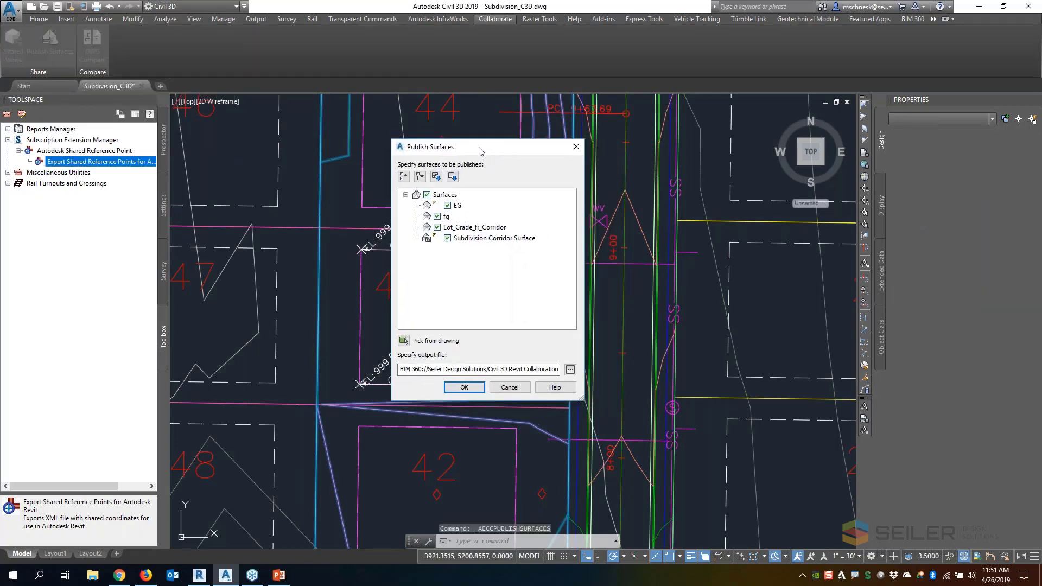
left_click(448, 239)
left_click(439, 216)
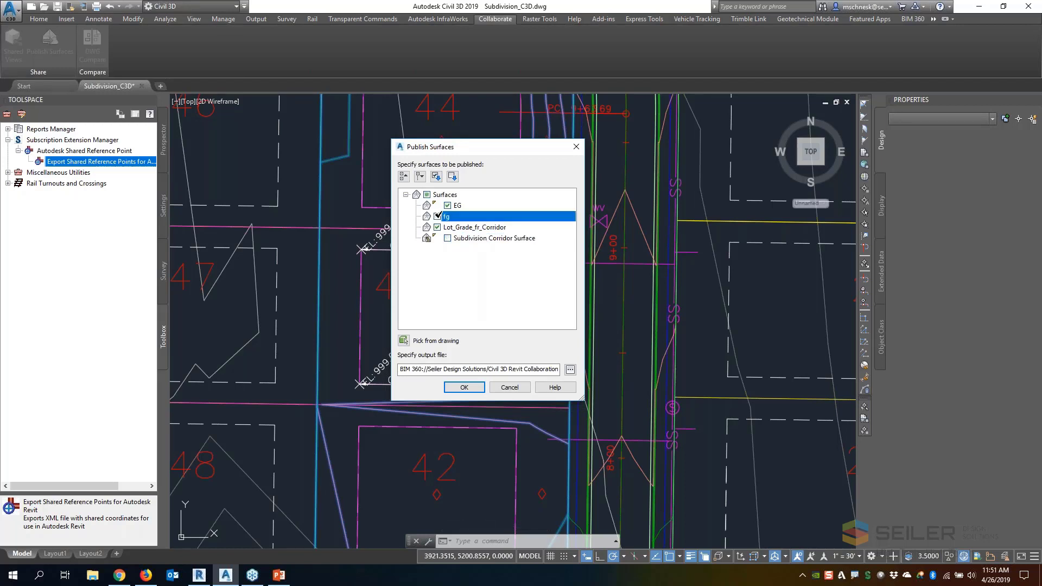
left_click(447, 205)
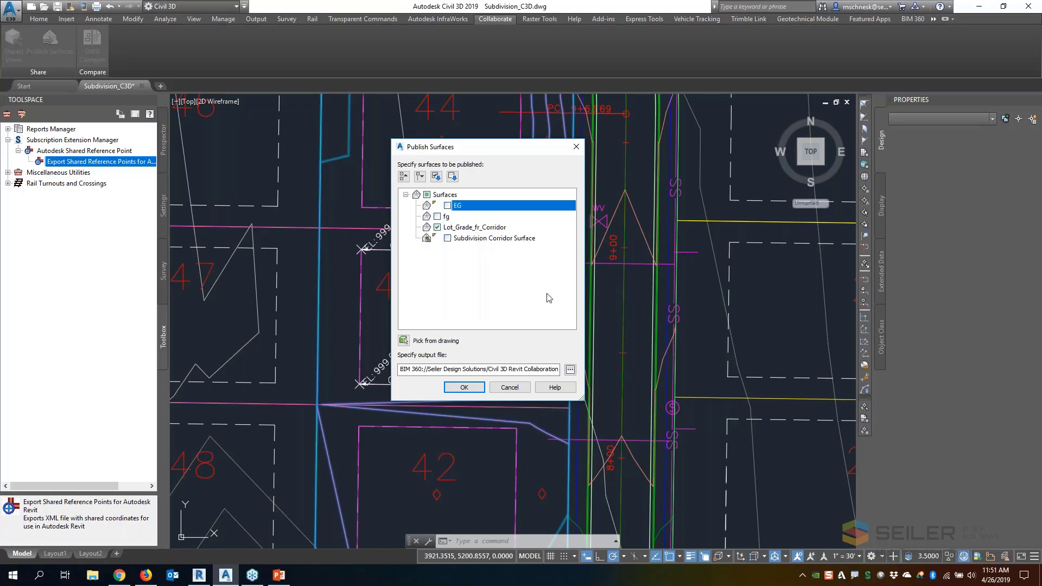
Step: Try to publish the selected surface as Subdivision_C3D.shared.dwg in the project's Civil 3D folder on BIM 360, then cancel the publish operation
left_click(570, 370)
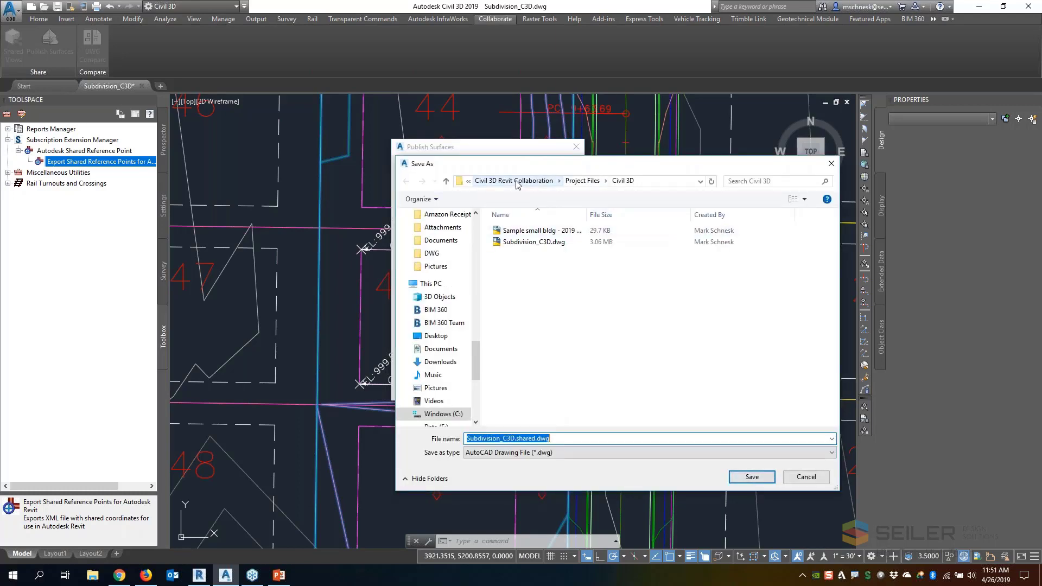
left_click(495, 181)
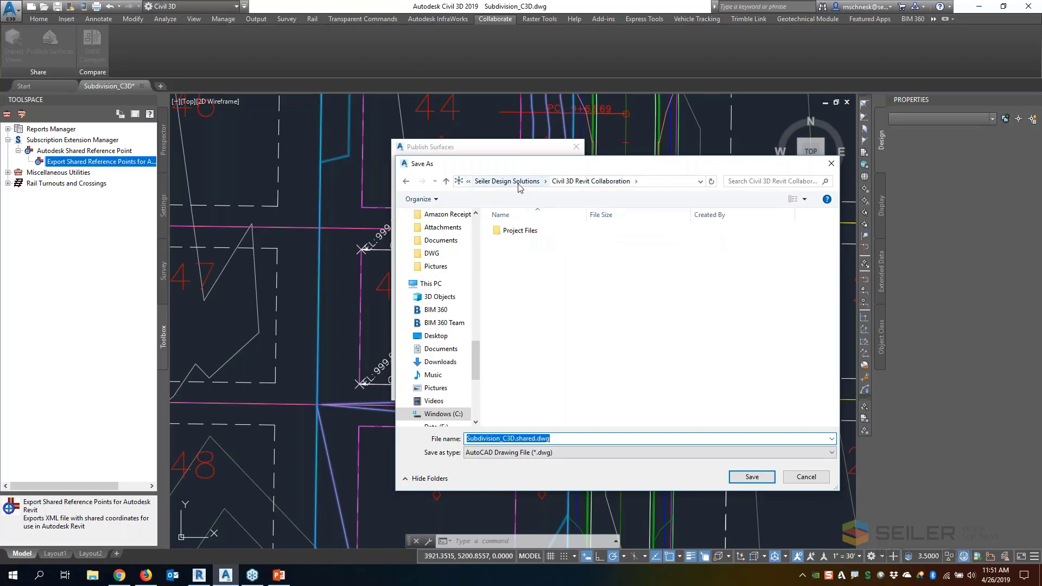
double_click(516, 231)
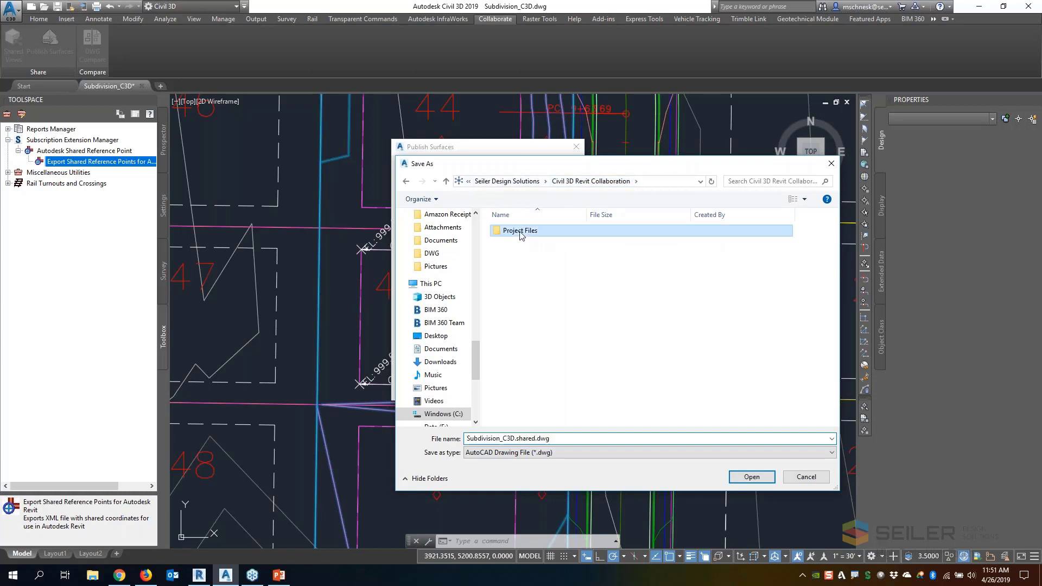
left_click(518, 231)
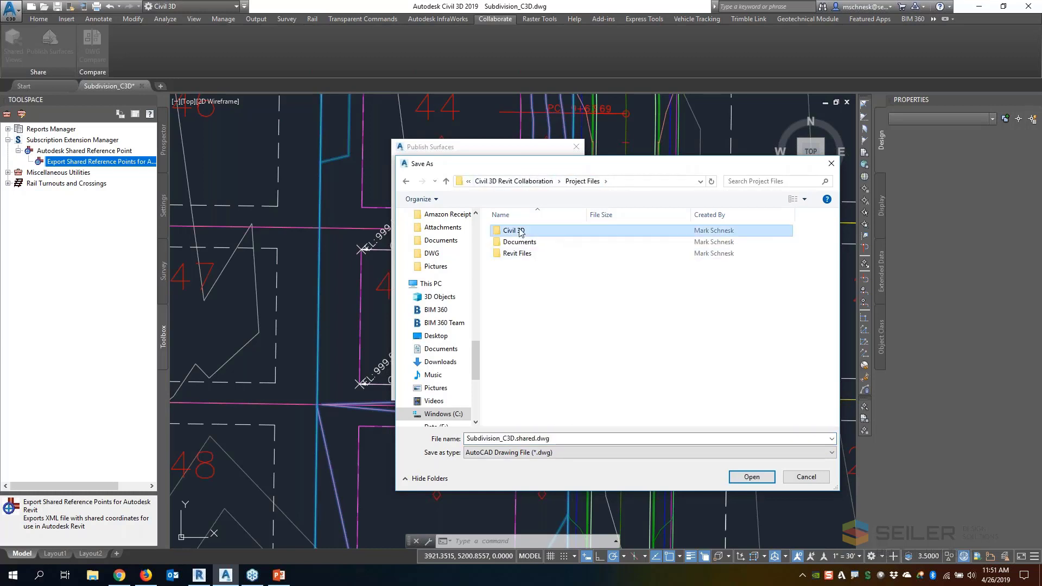
key("Return")
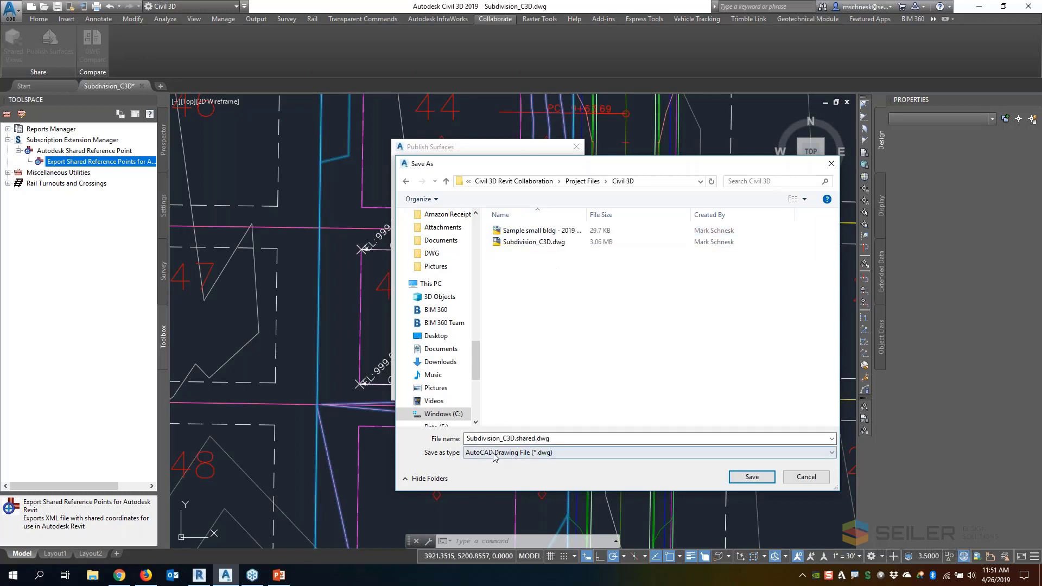
left_click(534, 438)
left_click(534, 439)
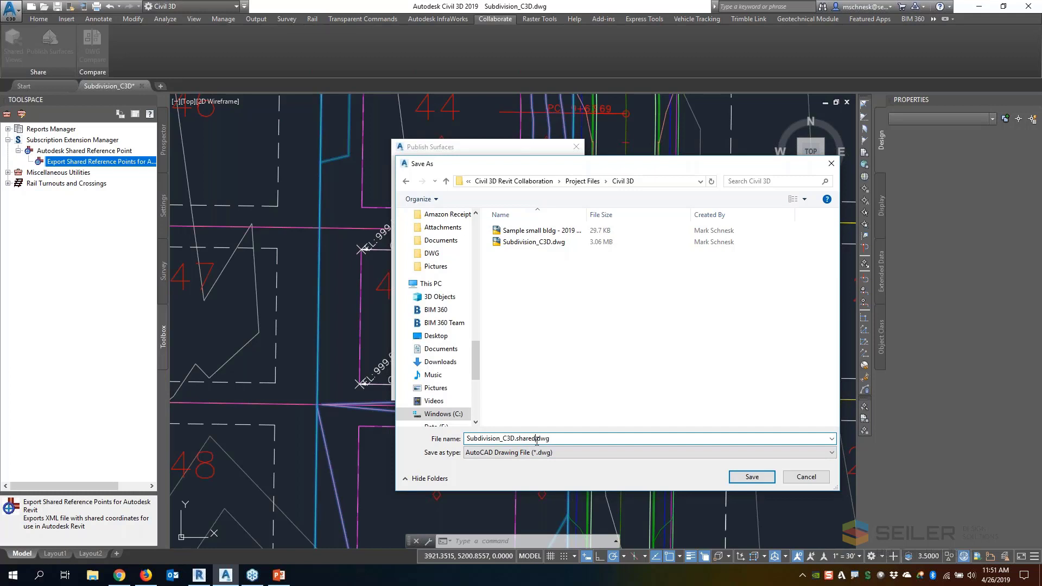
left_click(749, 476)
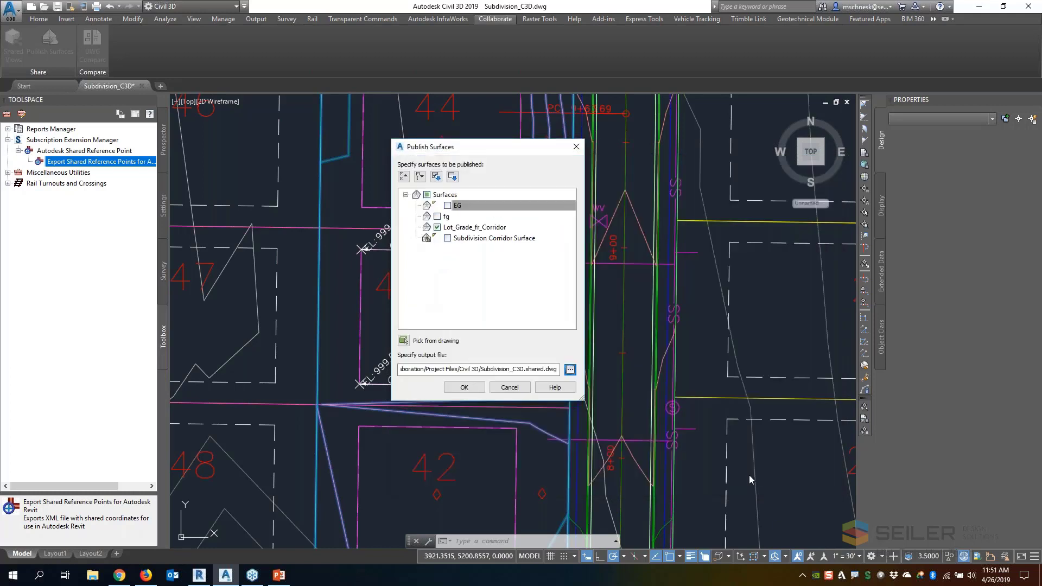
left_click(464, 388)
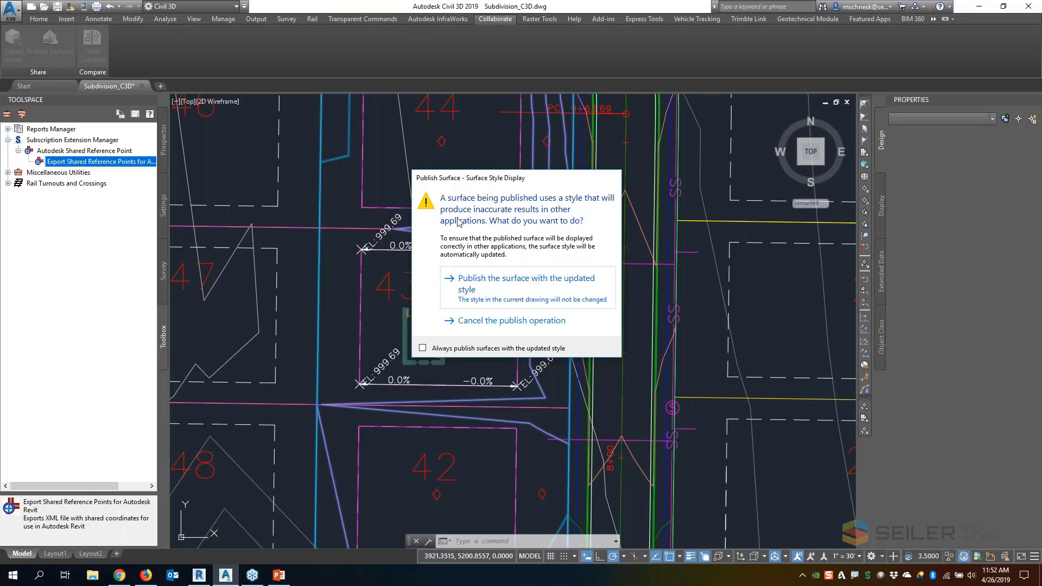
left_click(516, 319)
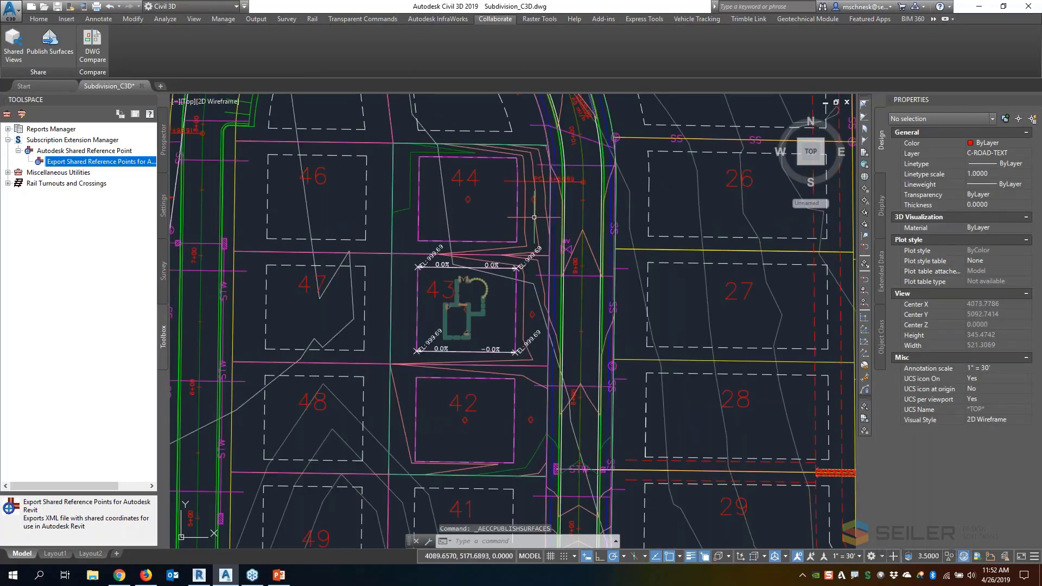
Step: Set the Lot_Grade_fr_Corridor surface's style to Triangles and review that style's component display settings
left_click(534, 242)
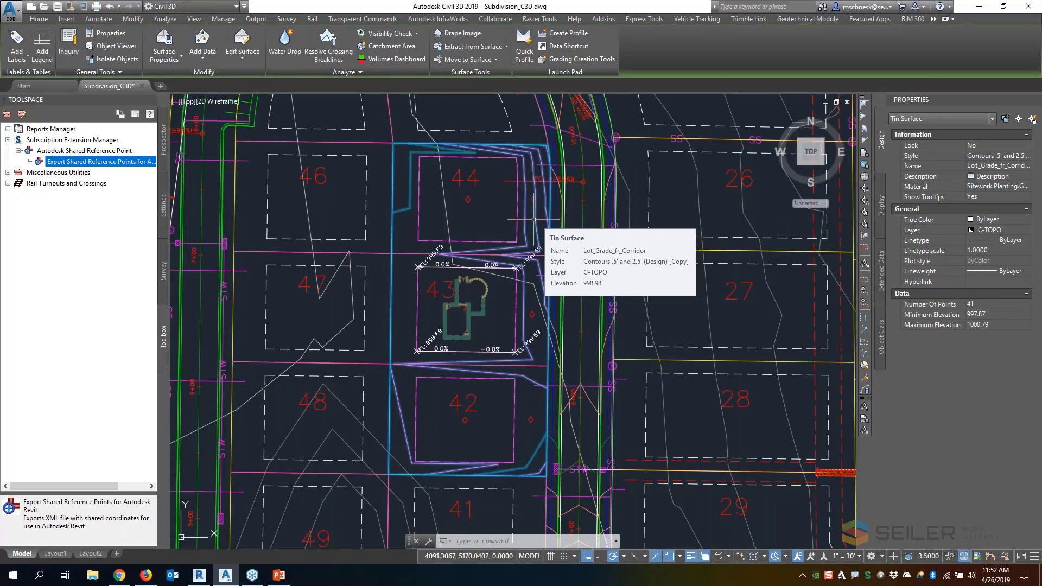
scroll(508, 239, "up", 3)
scroll(522, 283, "down", 2)
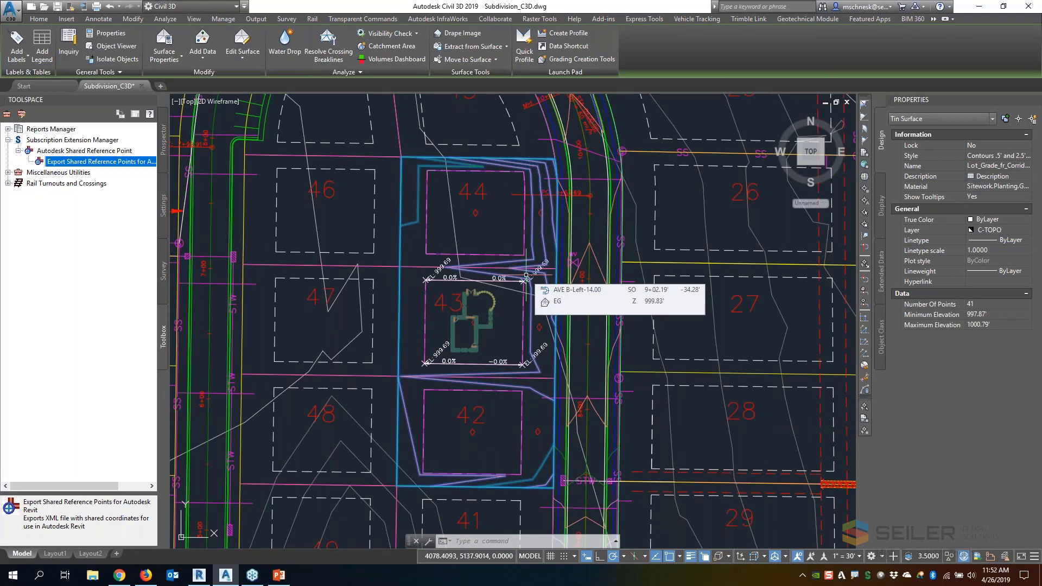
left_click(162, 139)
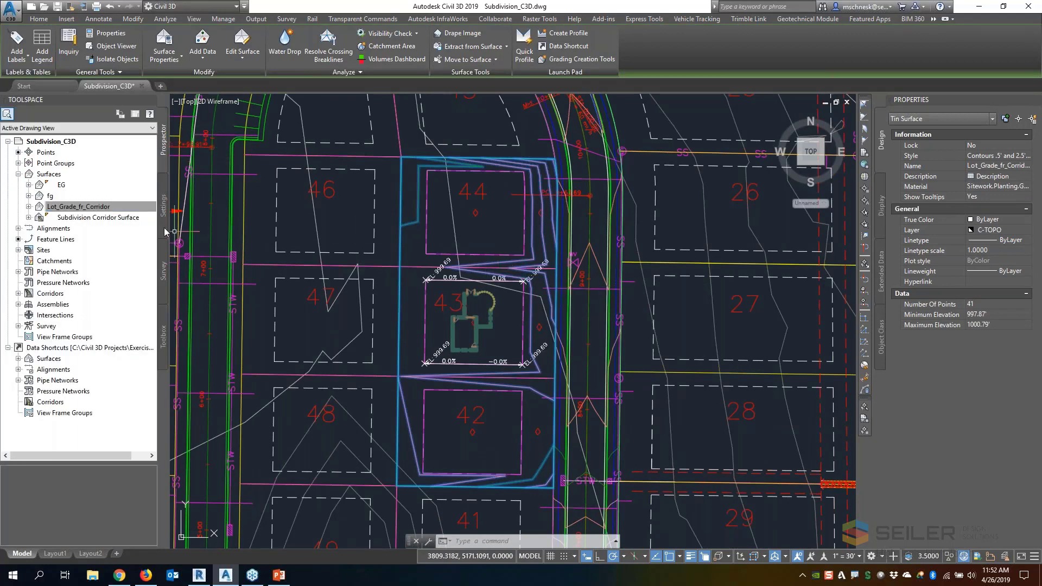
left_click(170, 43)
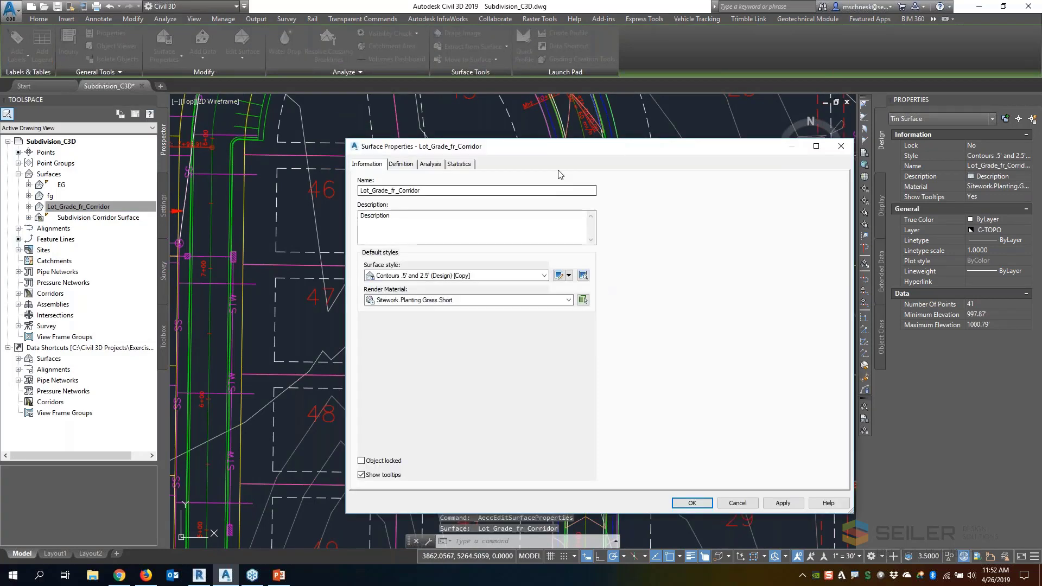
left_click(544, 260)
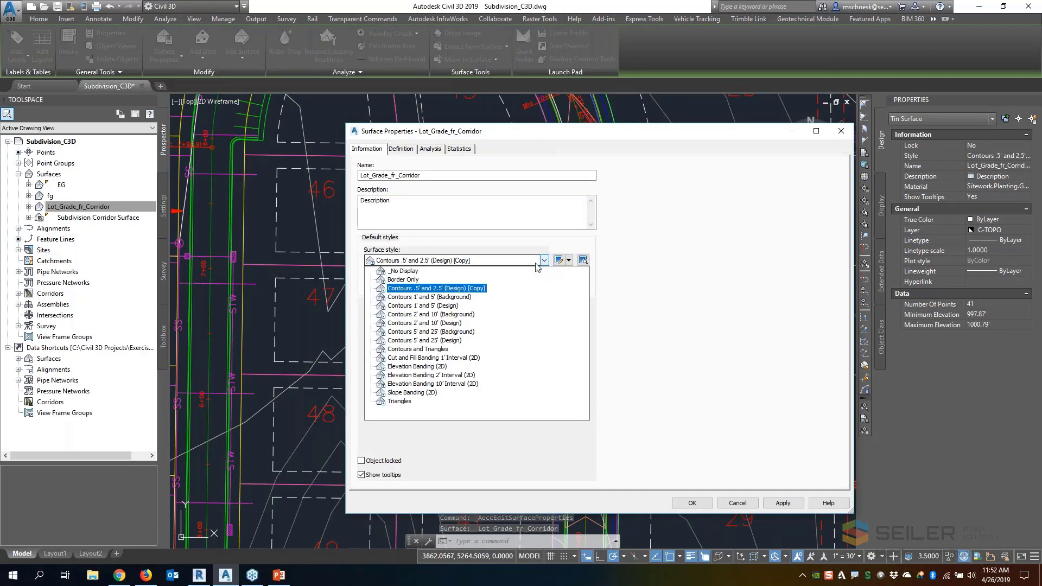
left_click(400, 404)
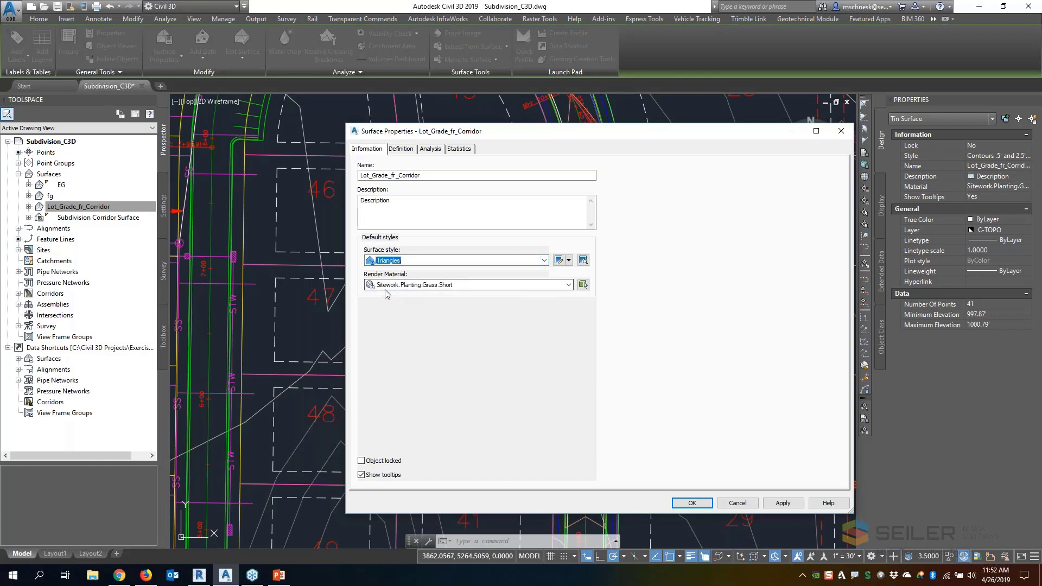
left_click(559, 260)
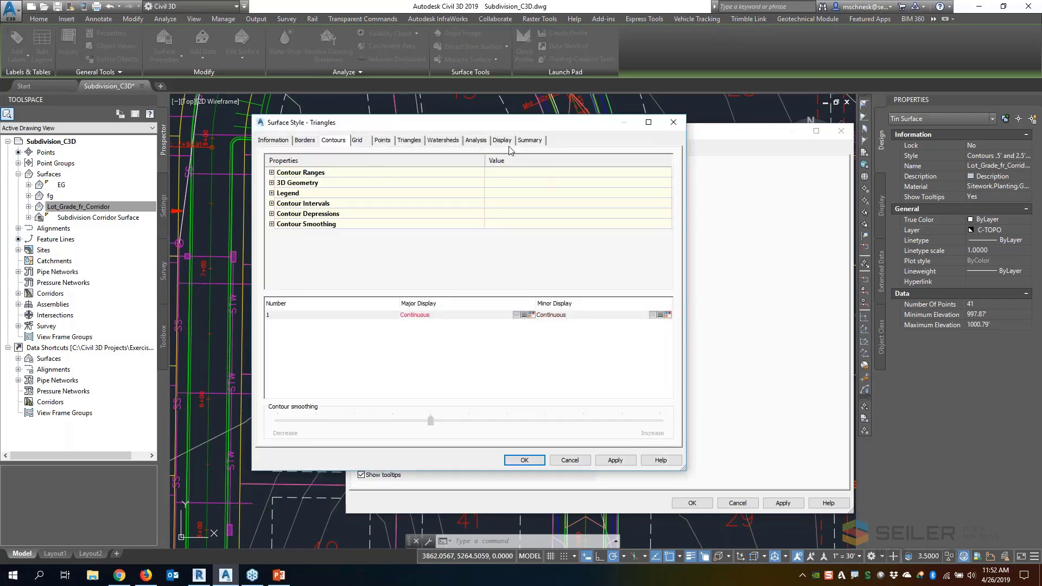
left_click(503, 141)
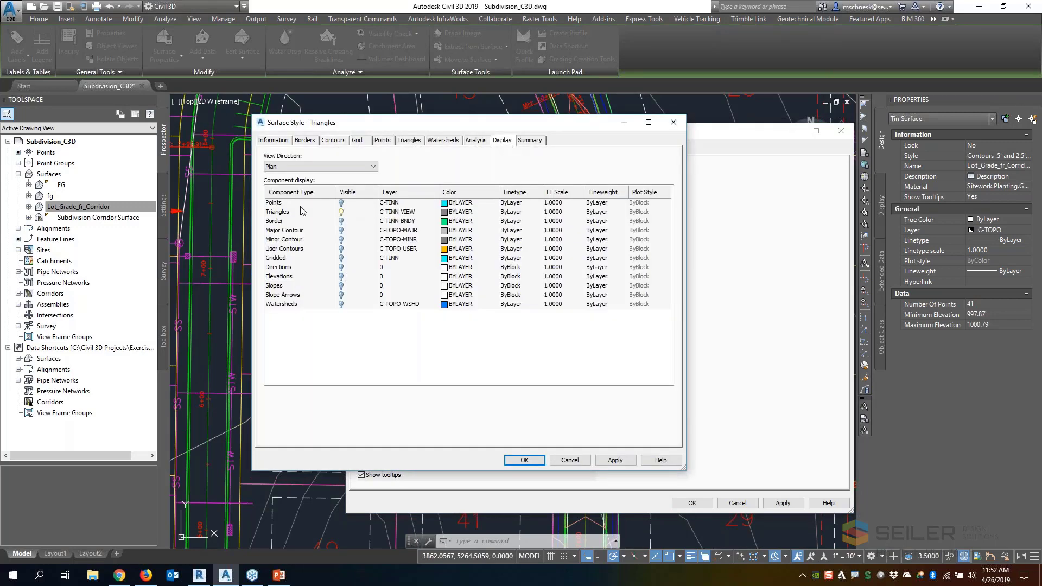
left_click(524, 460)
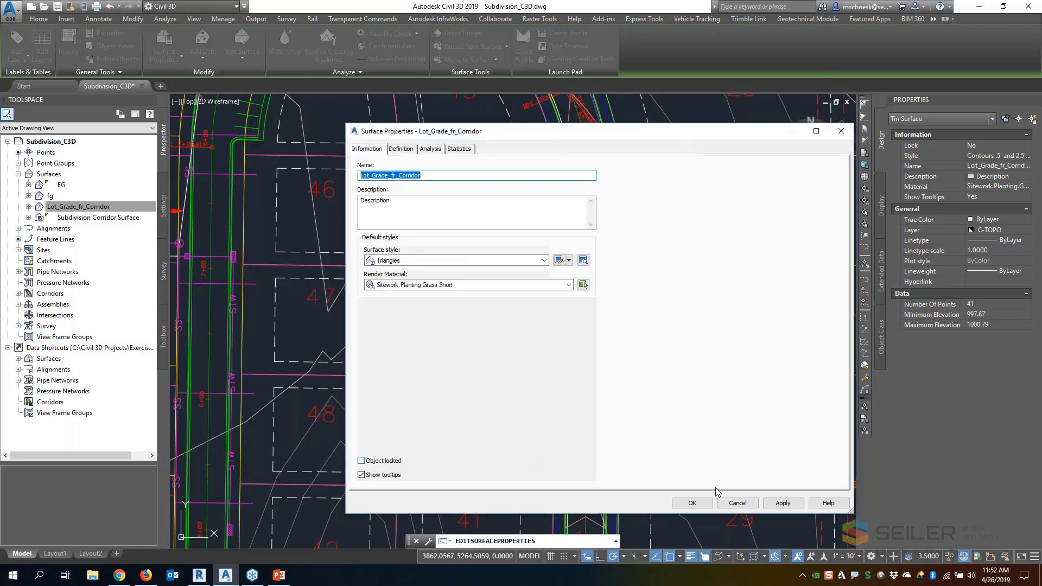
left_click(699, 507)
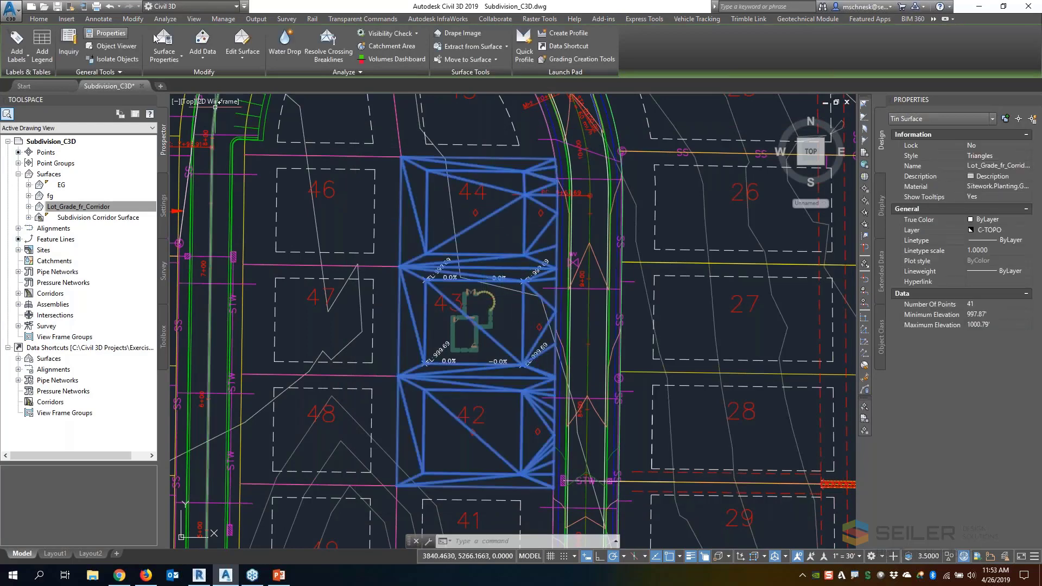
Step: Publish only the Lot_Grade_fr_Corridor surface to Subdivision_C3D.shared.dwg in the BIM 360 project's Civil 3D folder
left_click(495, 19)
left_click(50, 43)
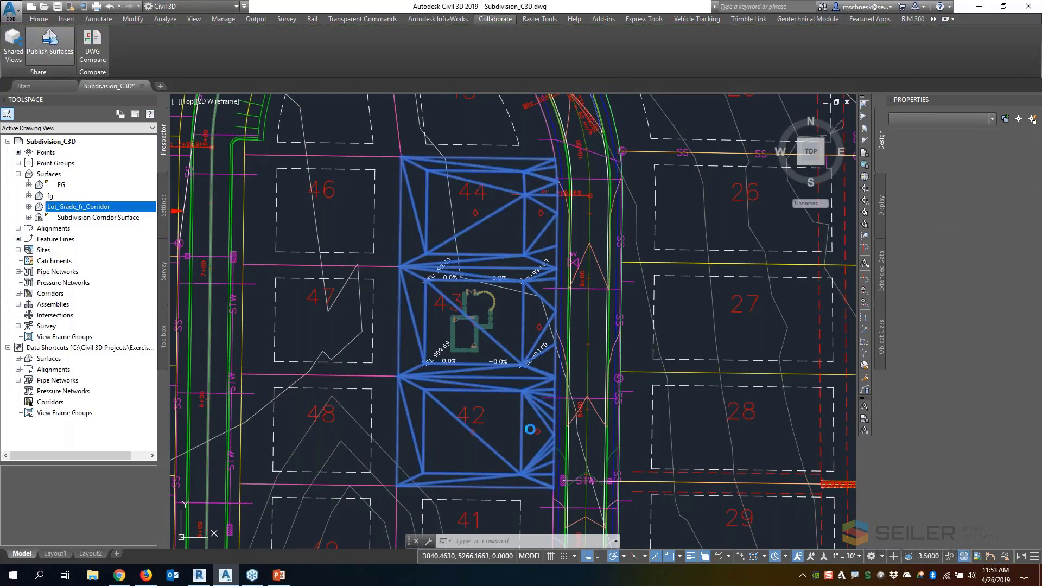
left_click(570, 370)
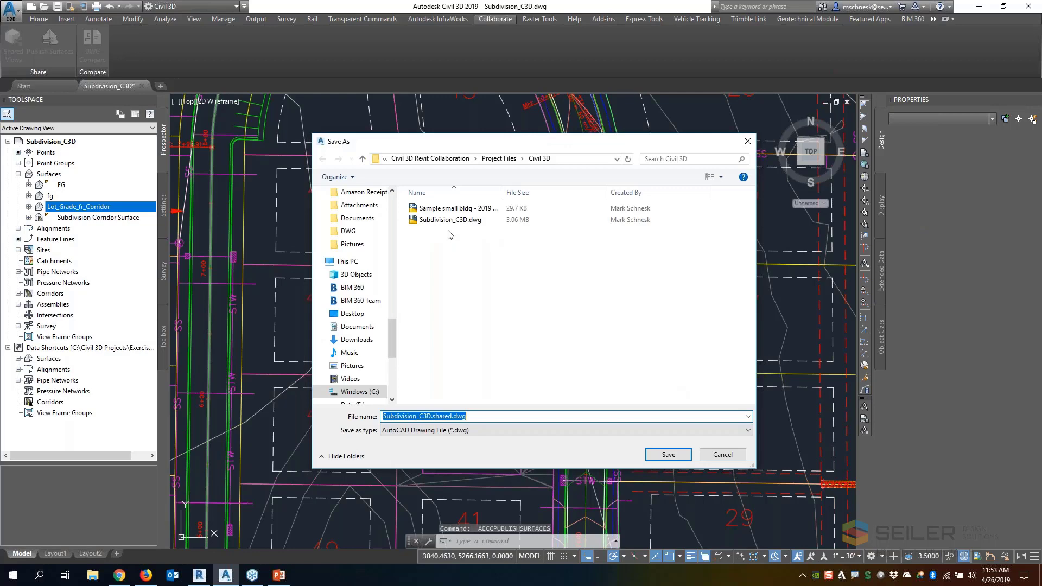
key("Return")
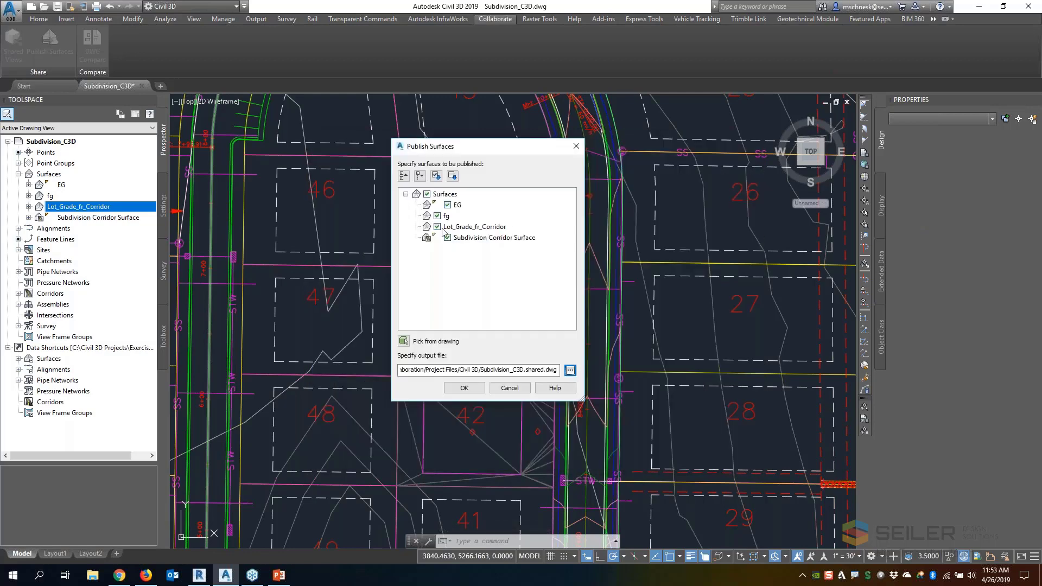
left_click(438, 216)
left_click(448, 237)
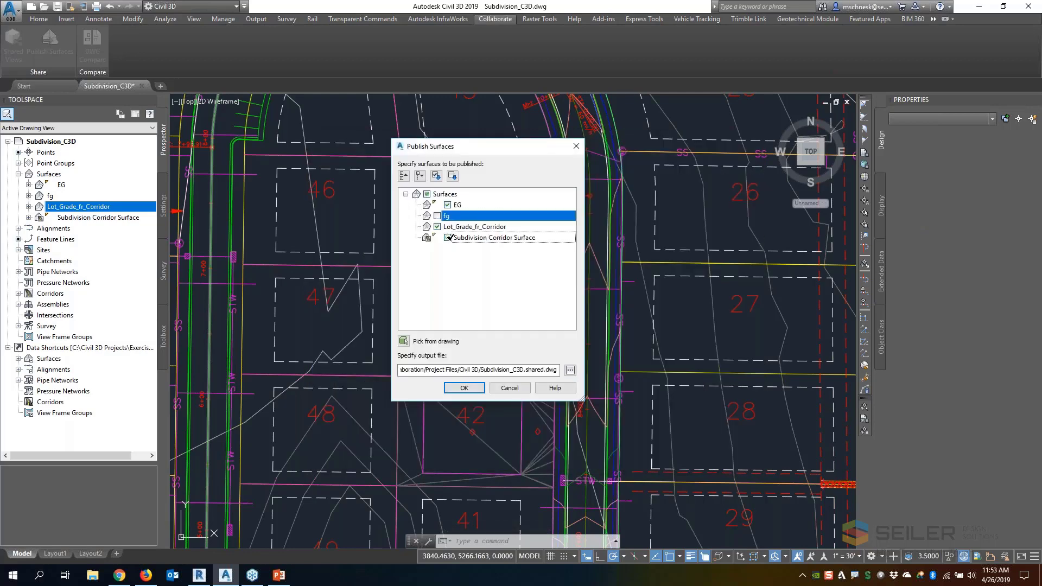
left_click(447, 205)
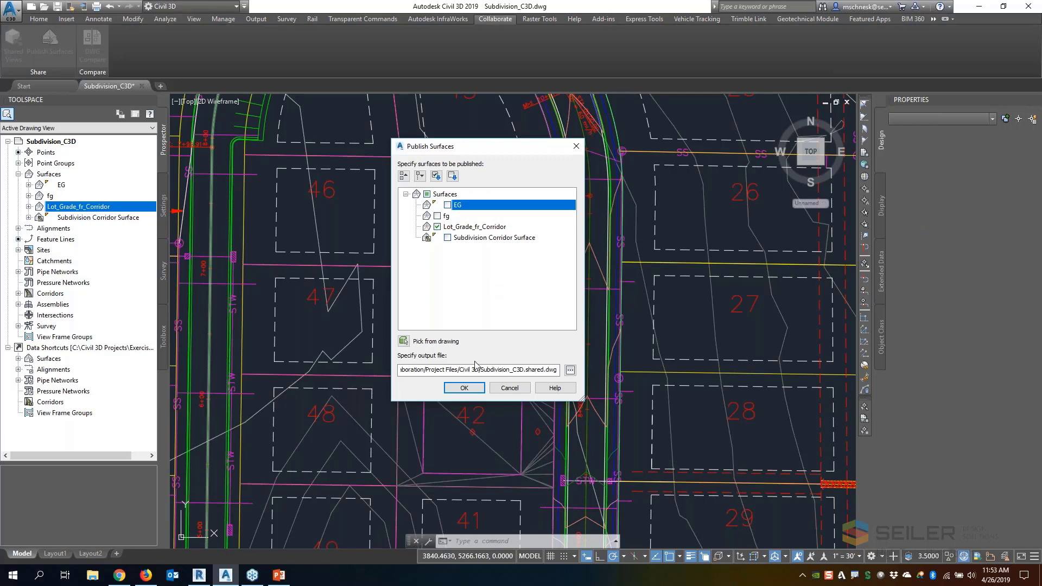
left_click(476, 387)
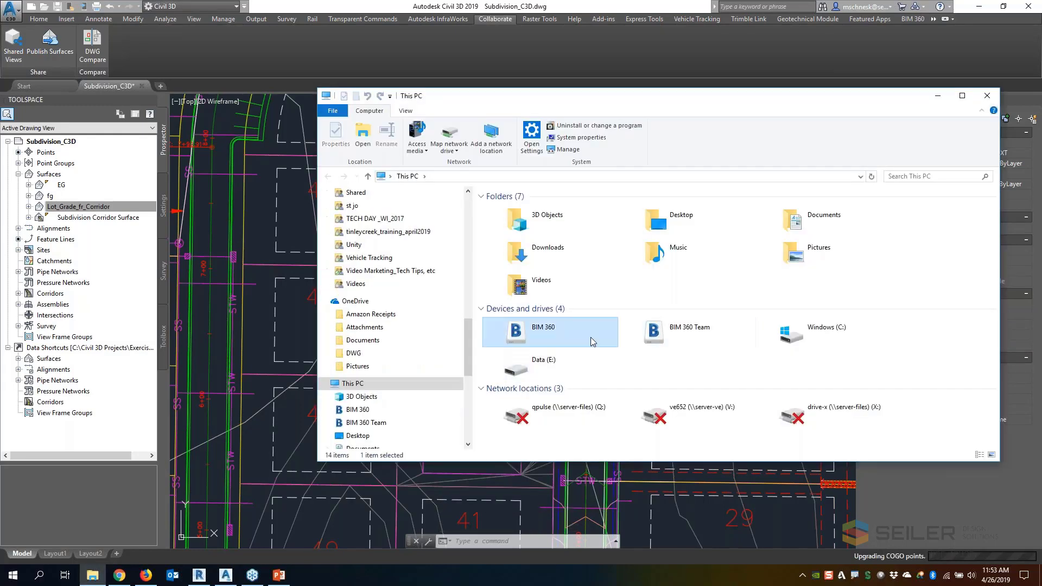
Step: In File Explorer, browse the BIM 360 drive to the Civil 3D Revit Collaboration project's Civil 3D folder and check for the published drawing
double_click(592, 337)
double_click(524, 186)
double_click(524, 185)
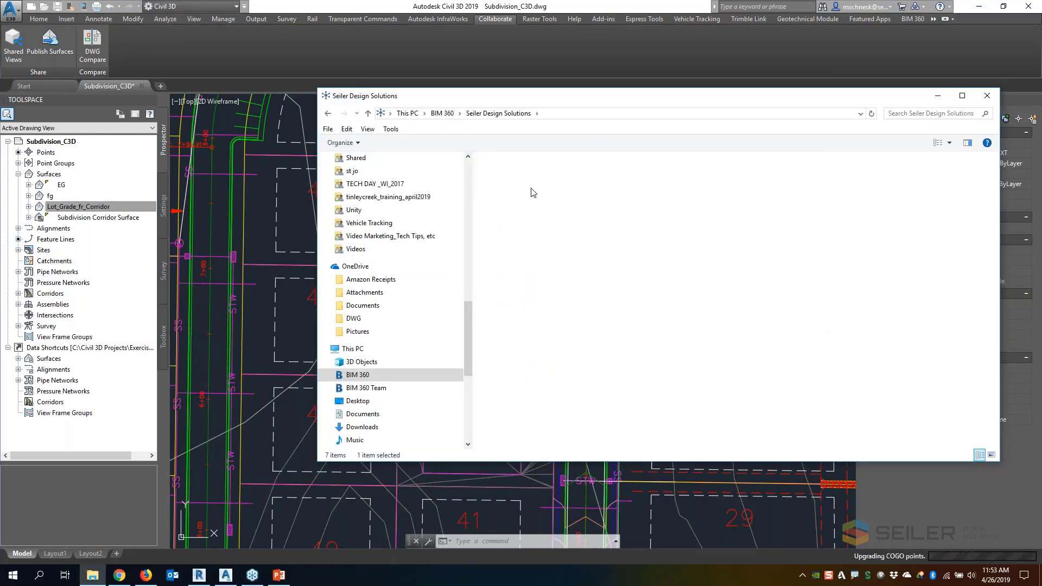
double_click(513, 205)
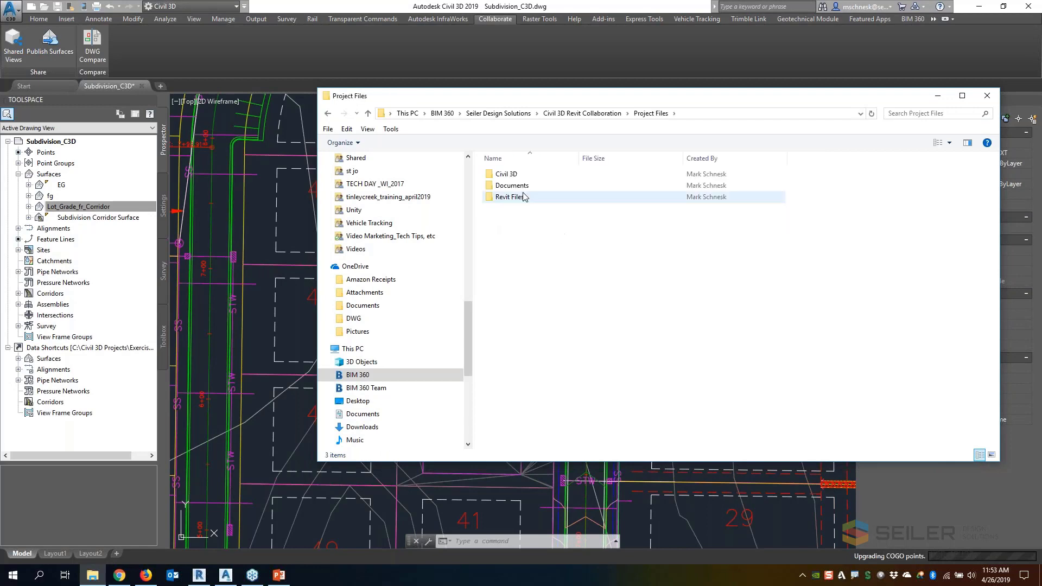
double_click(513, 175)
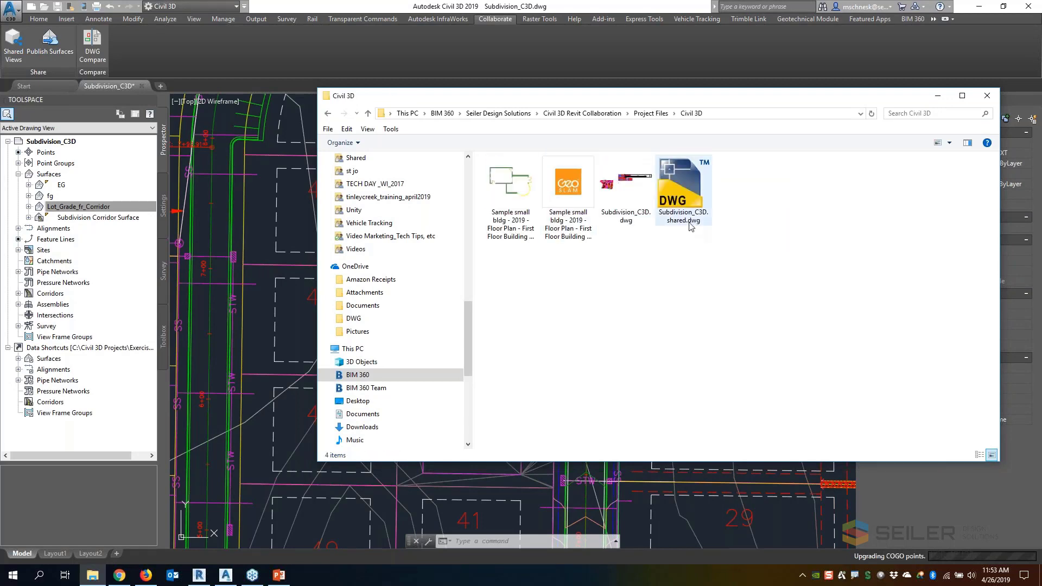
left_click(938, 96)
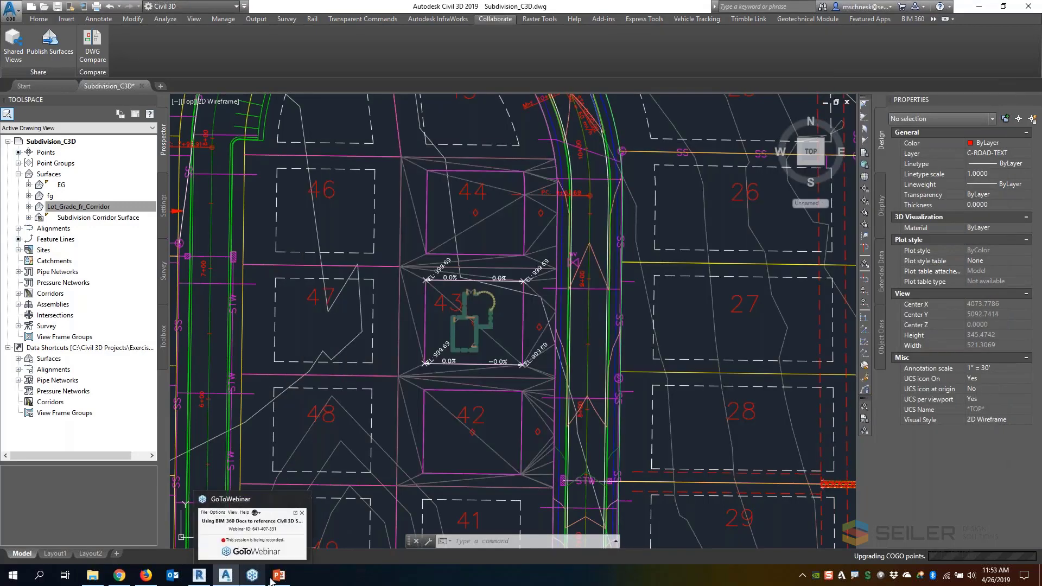
Step: Switch to Revit and open the 3D View for Export of the sample small building model
left_click(199, 574)
scroll(525, 350, "down", 2)
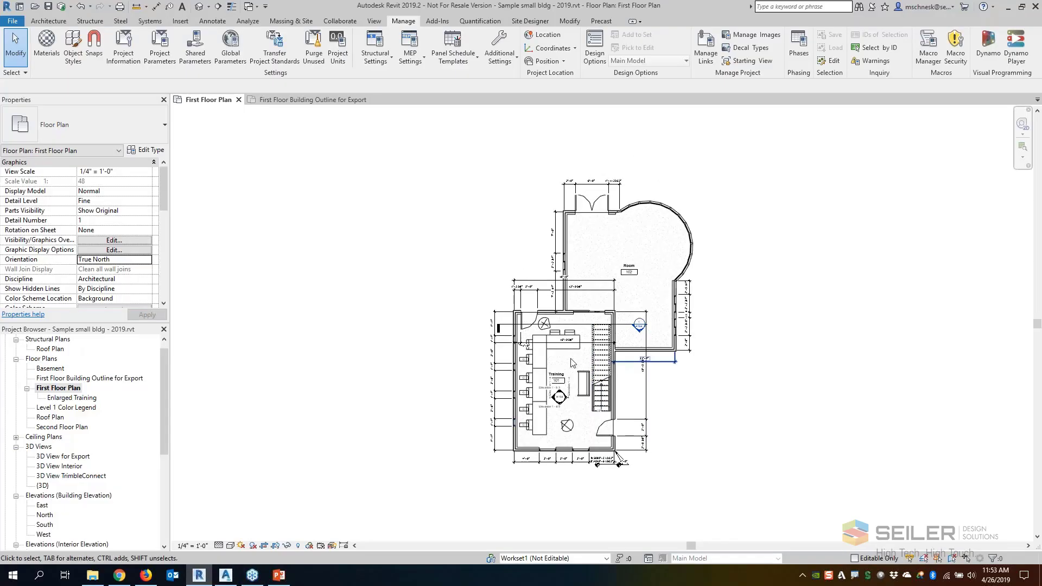
scroll(93, 385, "down", 2)
scroll(102, 395, "down", 1)
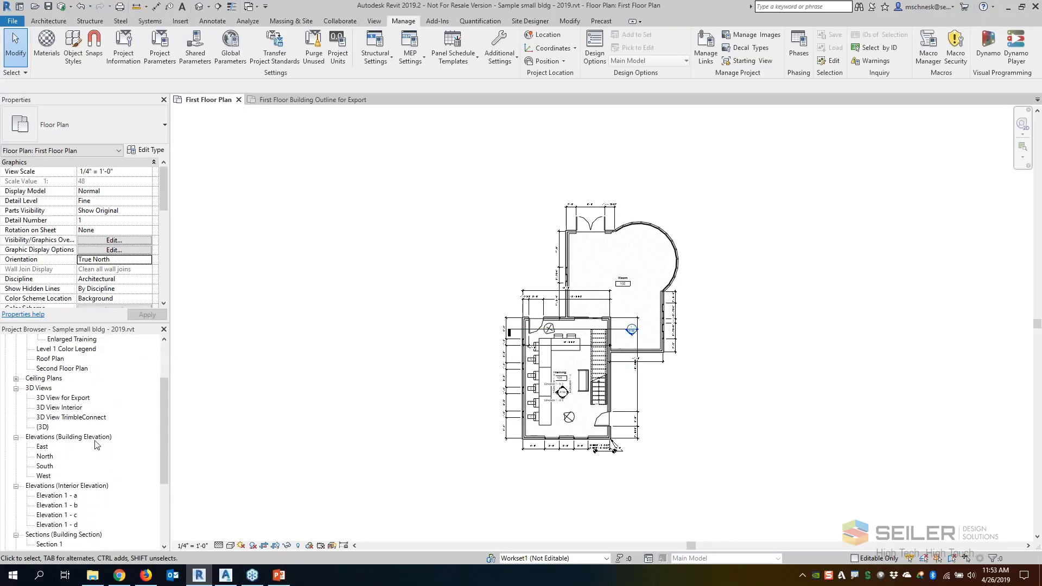
double_click(76, 398)
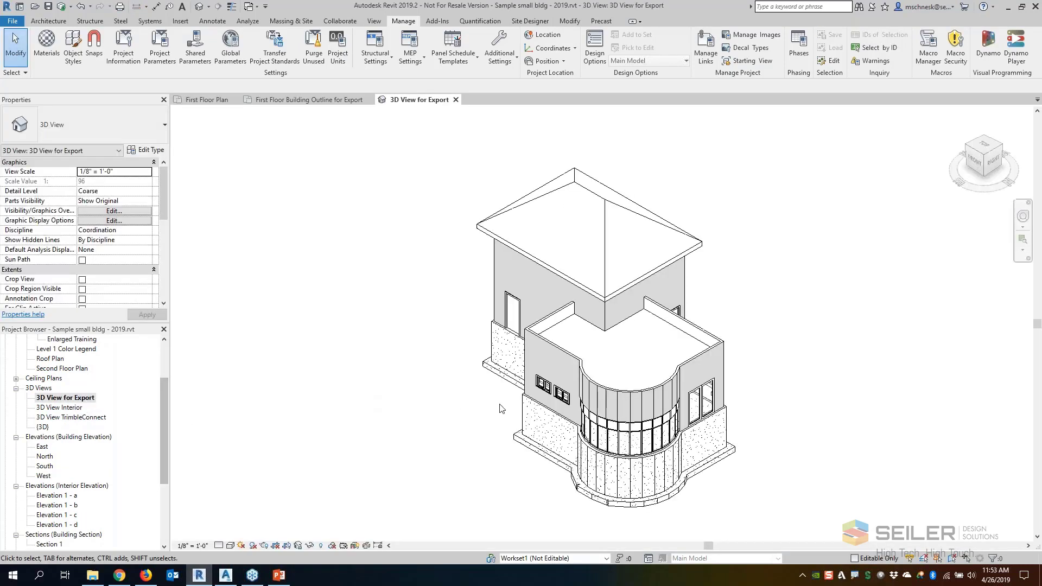
scroll(454, 375, "down", 2)
scroll(615, 520, "up", 3)
scroll(505, 470, "down", 2)
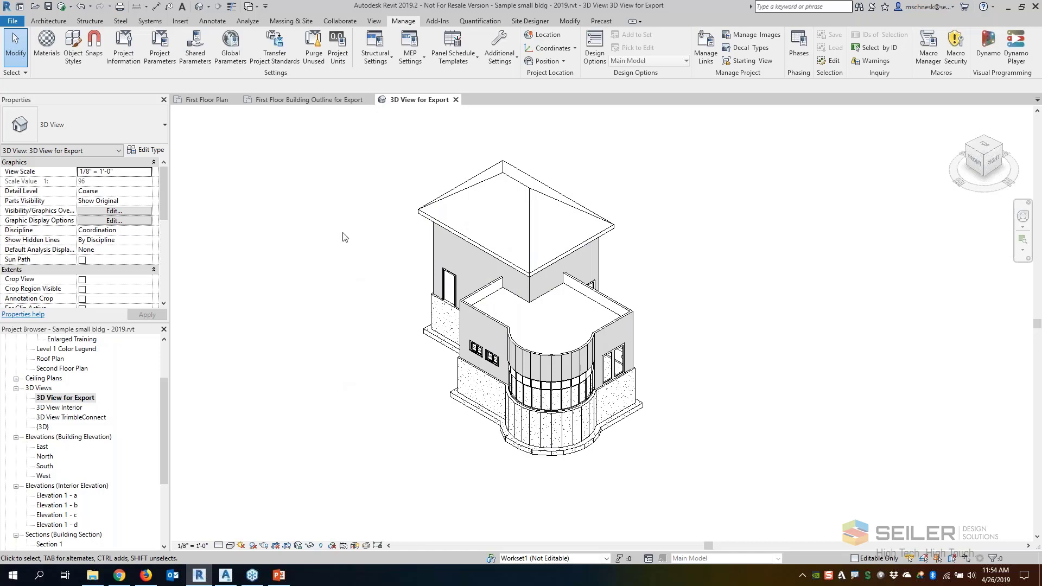
Step: Link the Subdivision_C3D topography from the Civil 3D folder of the Civil 3D Revit Collaboration project on BIM 360
left_click(184, 21)
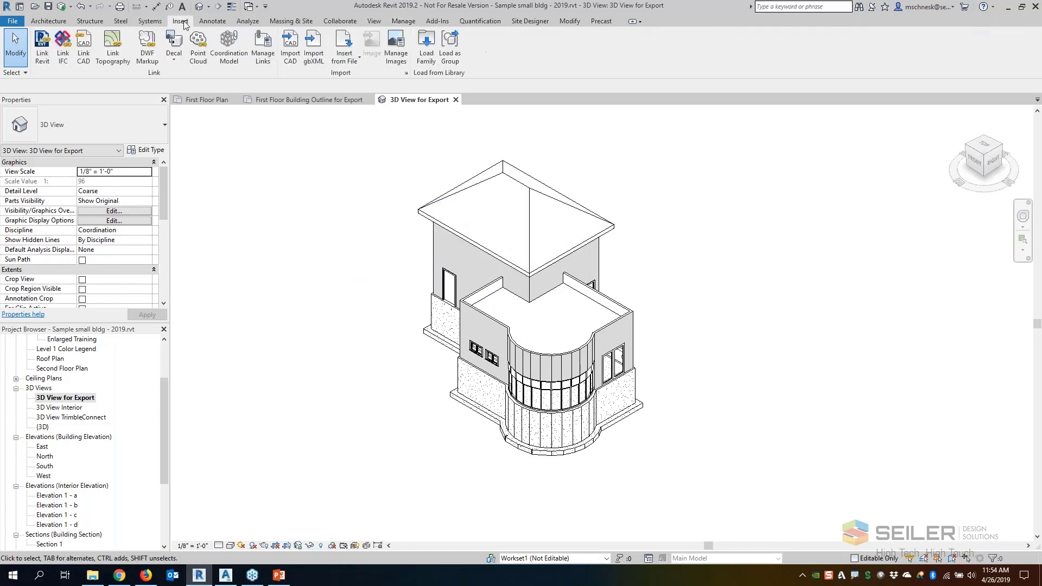
left_click(112, 52)
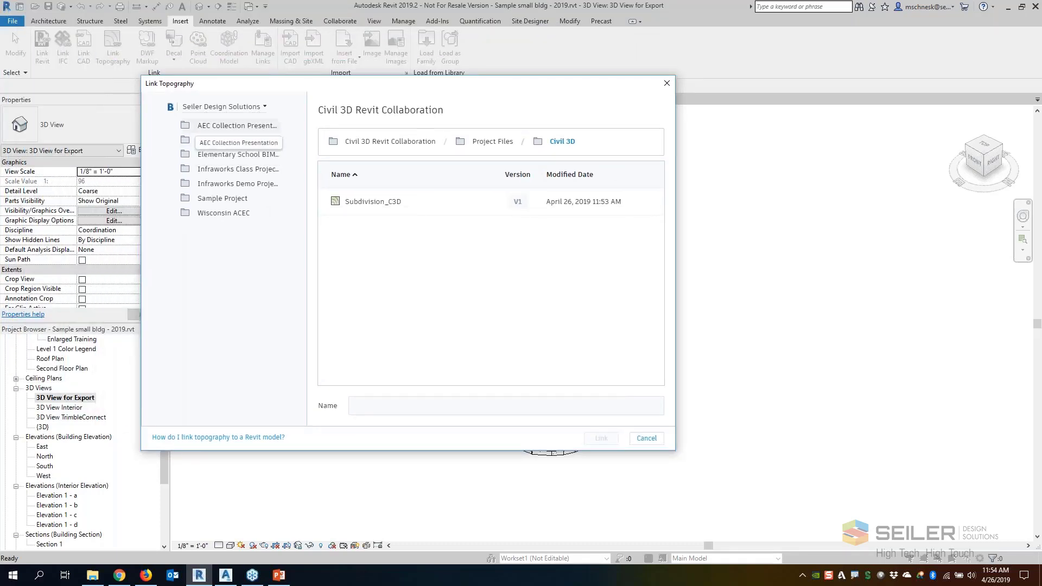
left_click(213, 111)
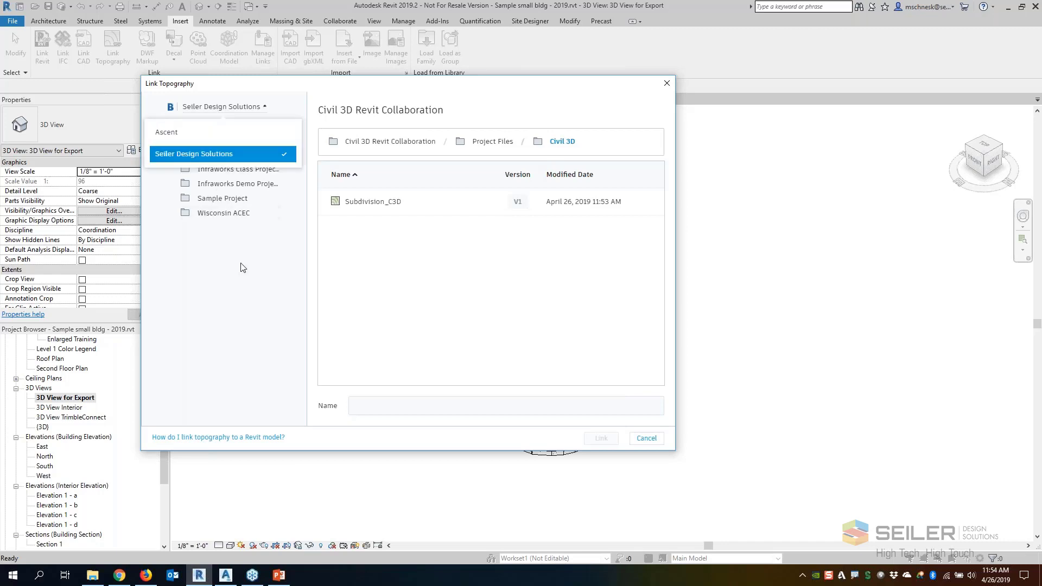
left_click(202, 110)
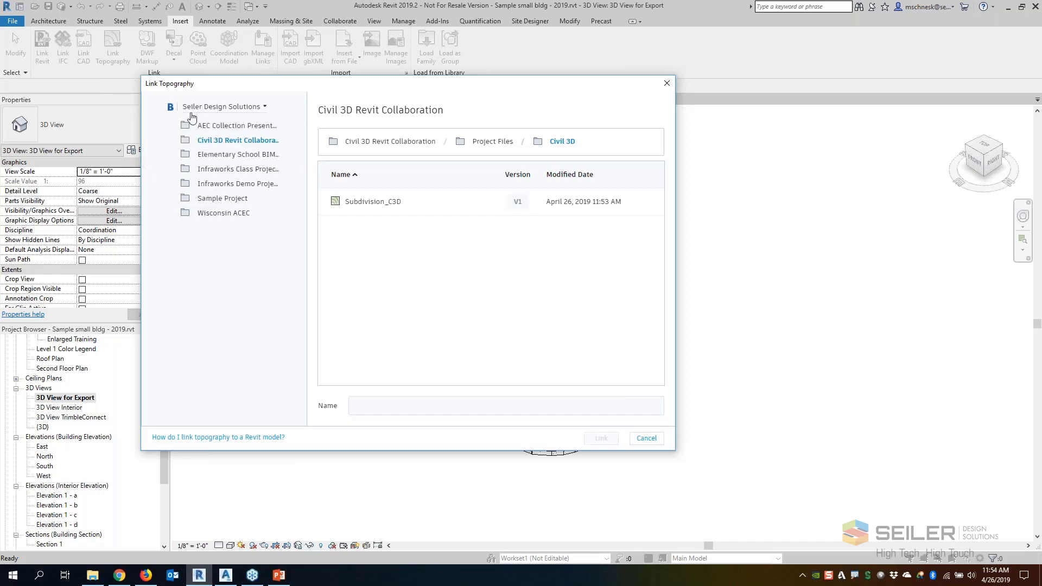
left_click(377, 207)
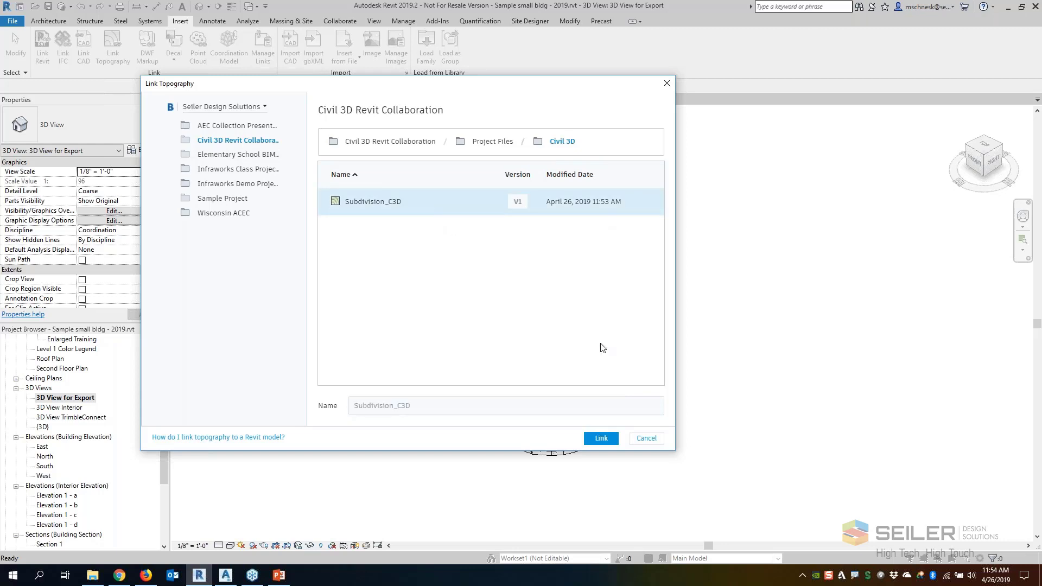
left_click(600, 439)
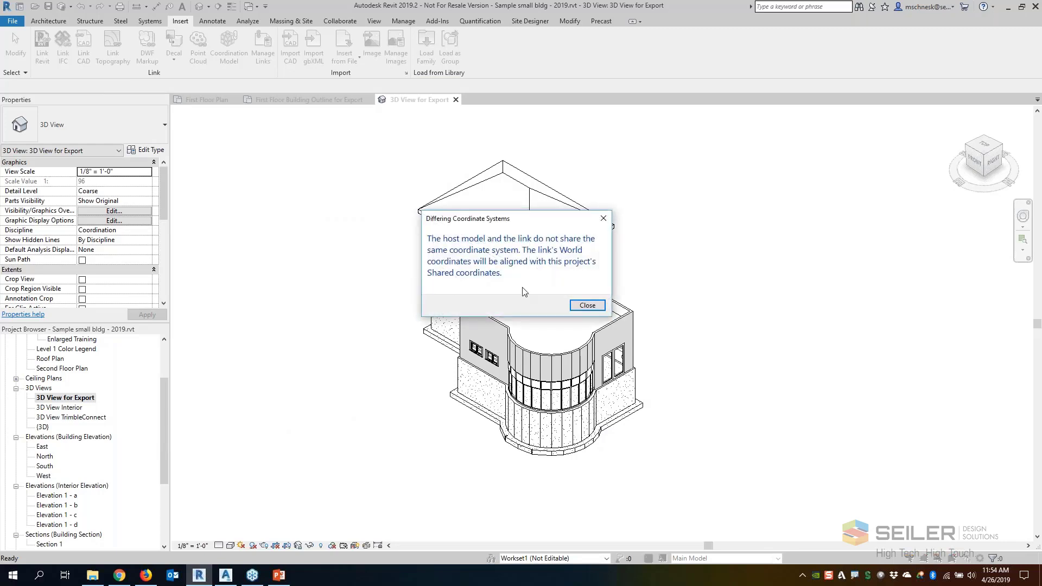
left_click(586, 308)
Step: Examine the linked topography around the building in 3D and view the topography link's properties
scroll(510, 429, "down", 3)
scroll(512, 427, "down", 3)
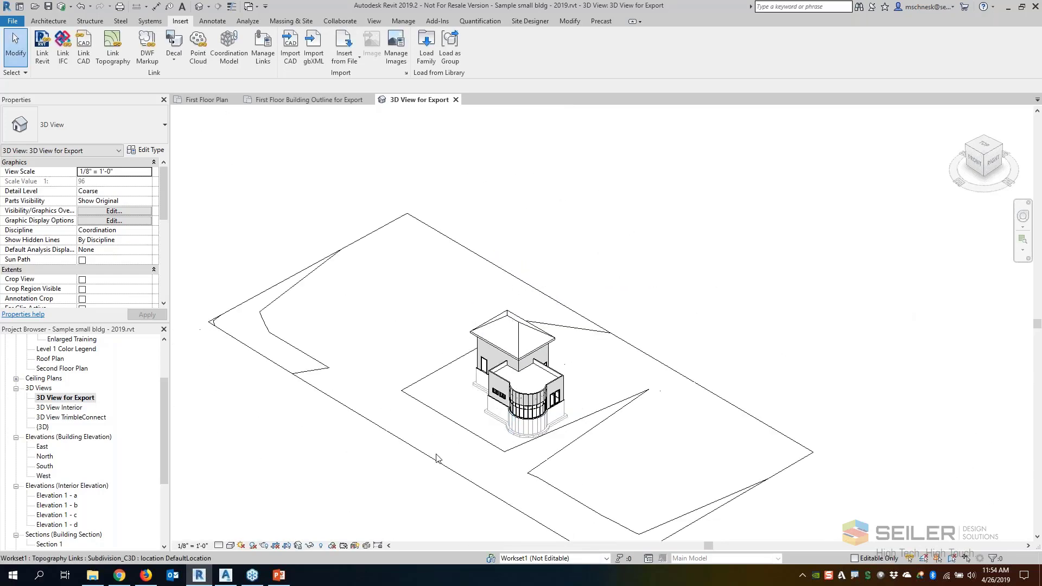
scroll(439, 490, "up", 3)
right_click(546, 477)
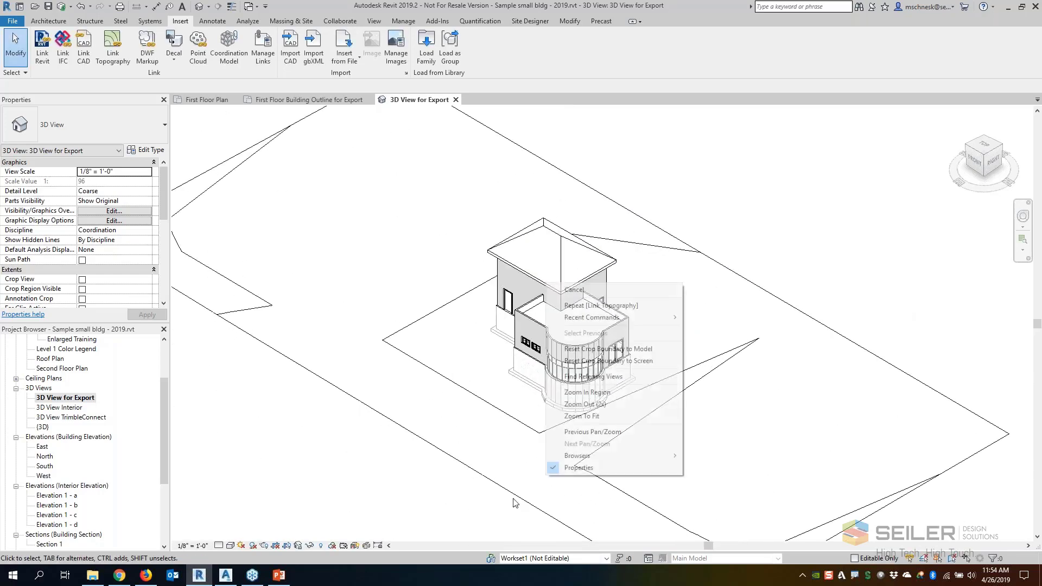
left_click(407, 502)
middle_click_drag(418, 488, 456, 492, "shift")
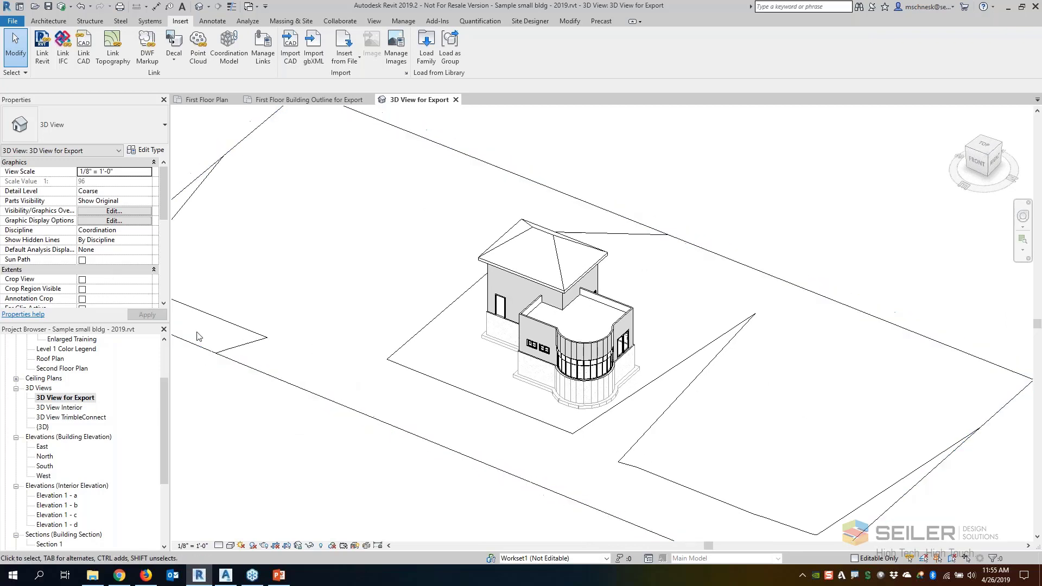
left_click(365, 438)
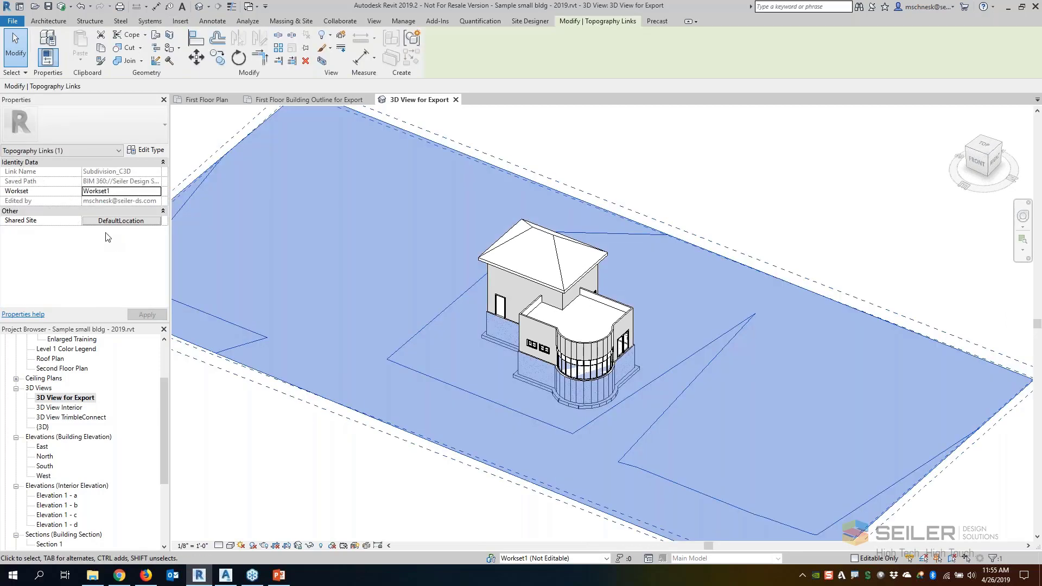
left_click(297, 421)
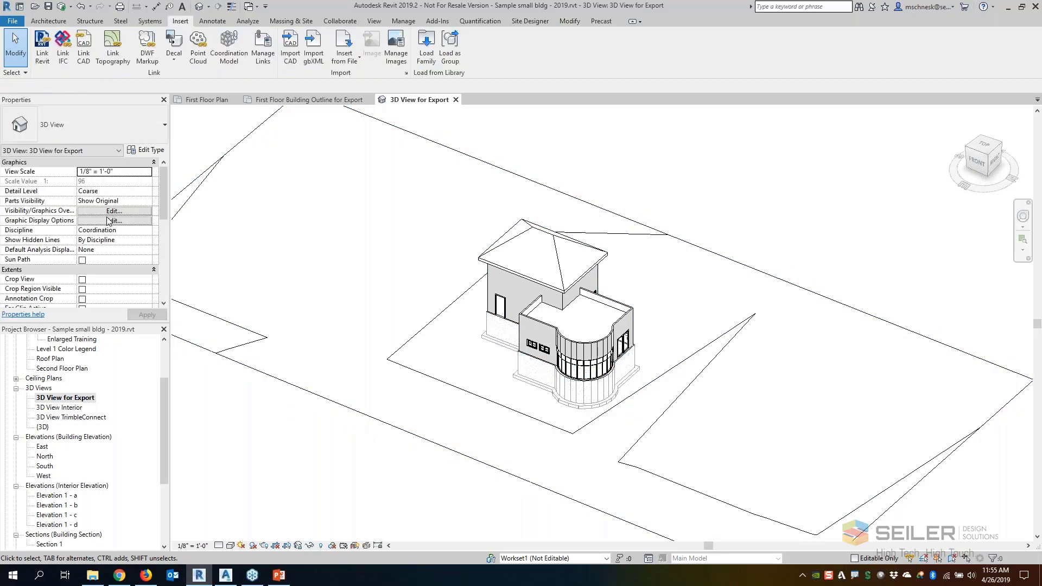
Step: Override the Topography category's surface transparency to 11% in the 3D View for Export
left_click(111, 212)
scroll(285, 355, "down", 8)
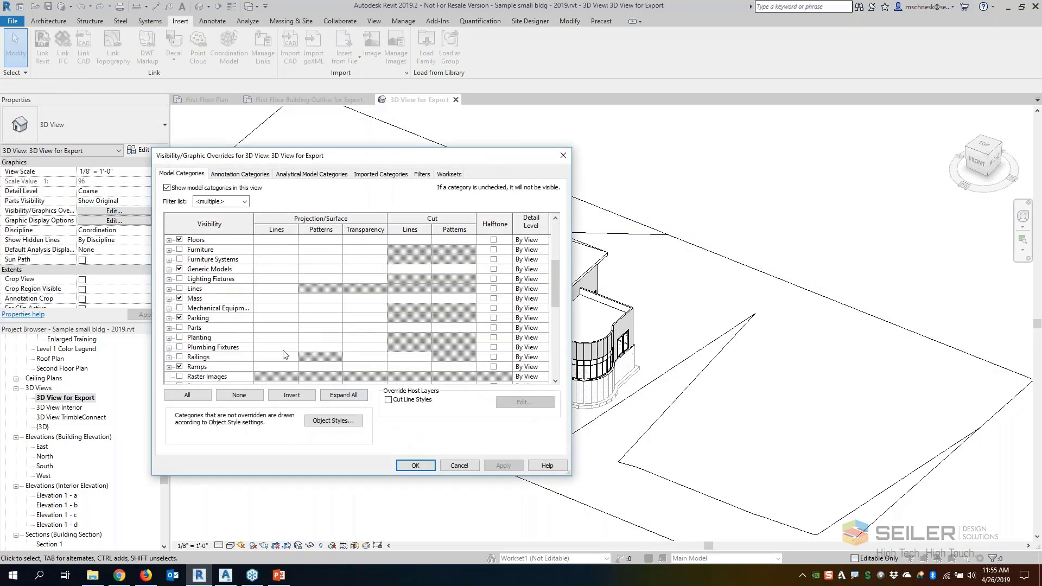
scroll(285, 356, "down", 3)
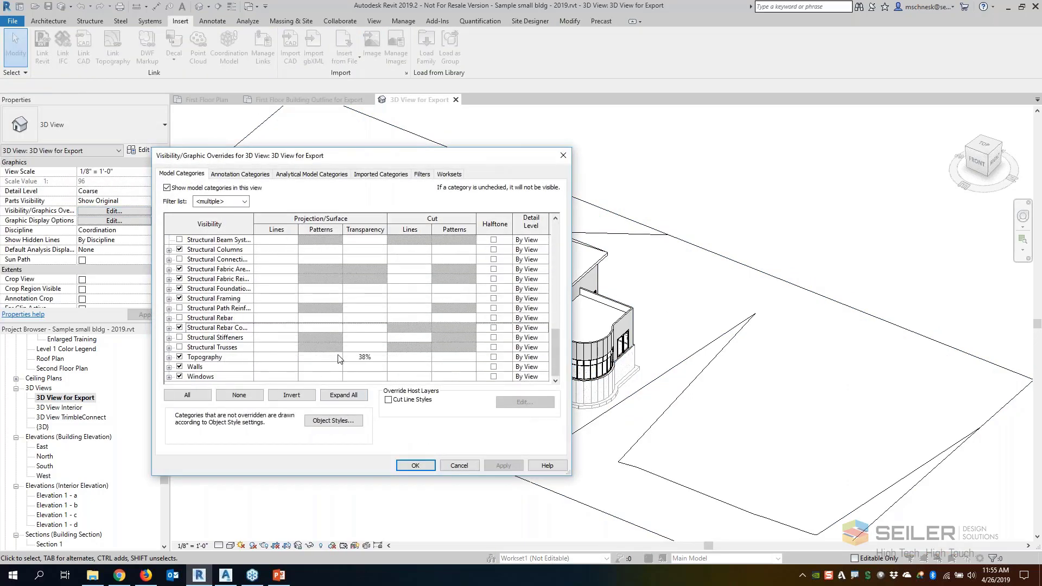
left_click(364, 361)
left_click(364, 358)
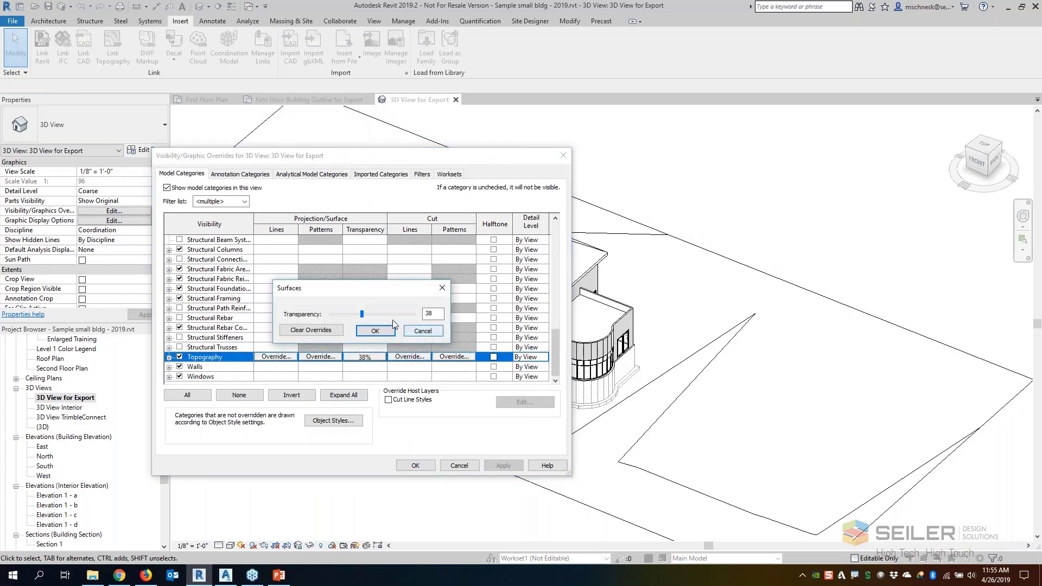
left_click_drag(362, 315, 345, 314)
left_click(340, 315)
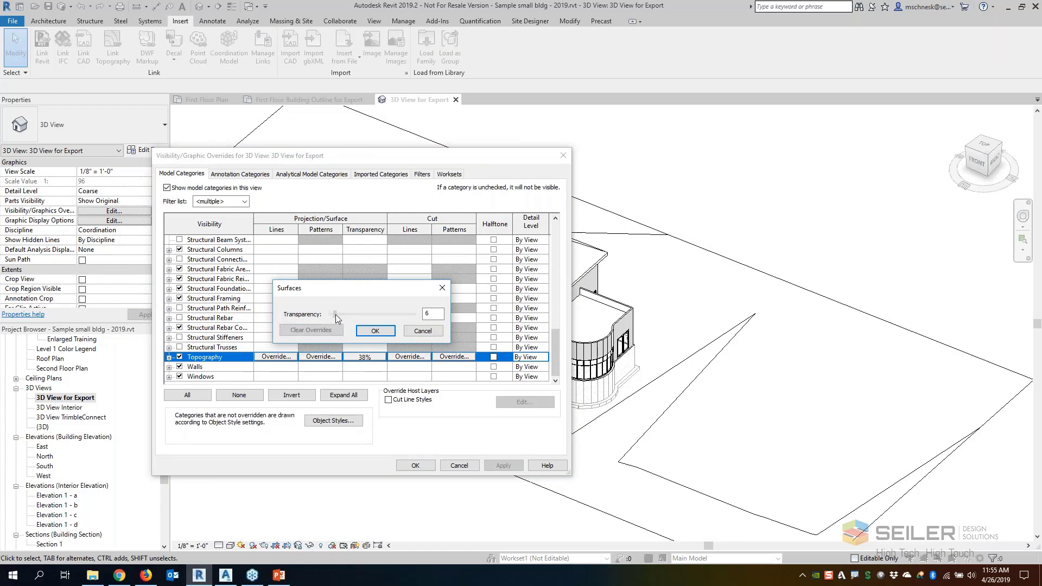
left_click_drag(336, 314, 338, 314)
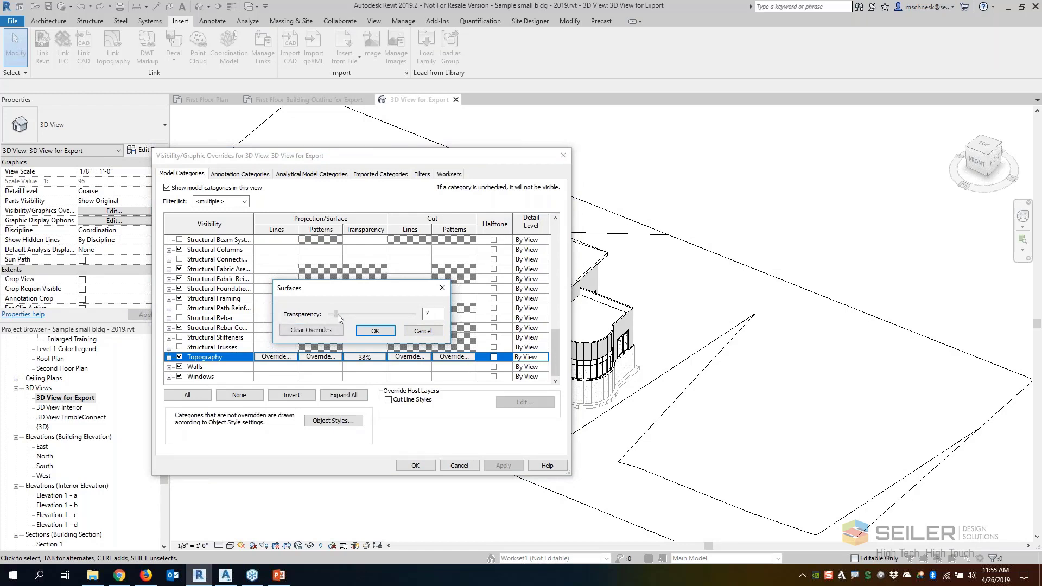
left_click(375, 330)
left_click(500, 465)
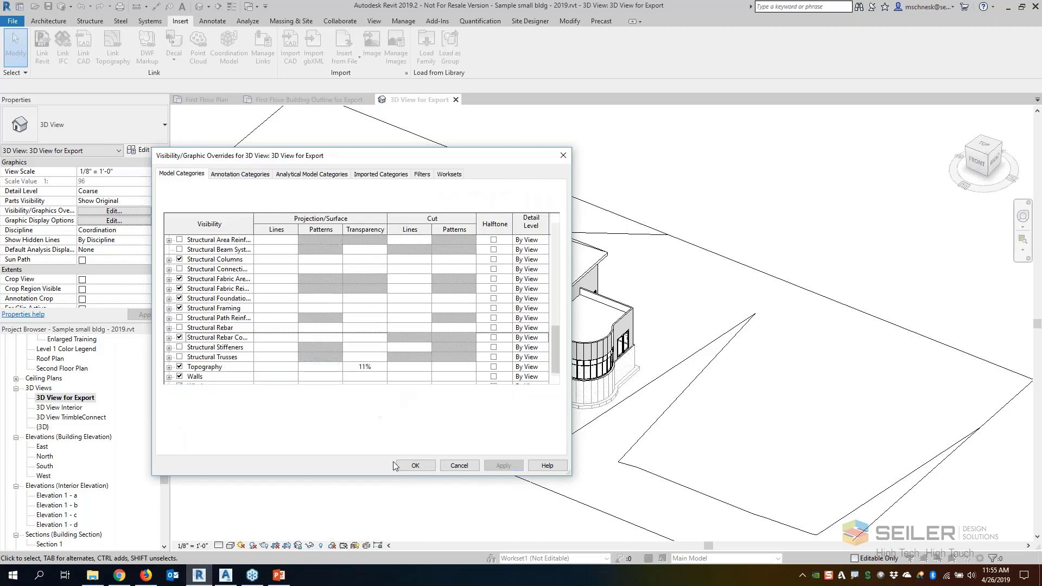
left_click(402, 465)
Step: Inspect how the building and its foundation sit in the semi-transparent linked surface, and look over the Site Designer tools
scroll(572, 401, "up", 3)
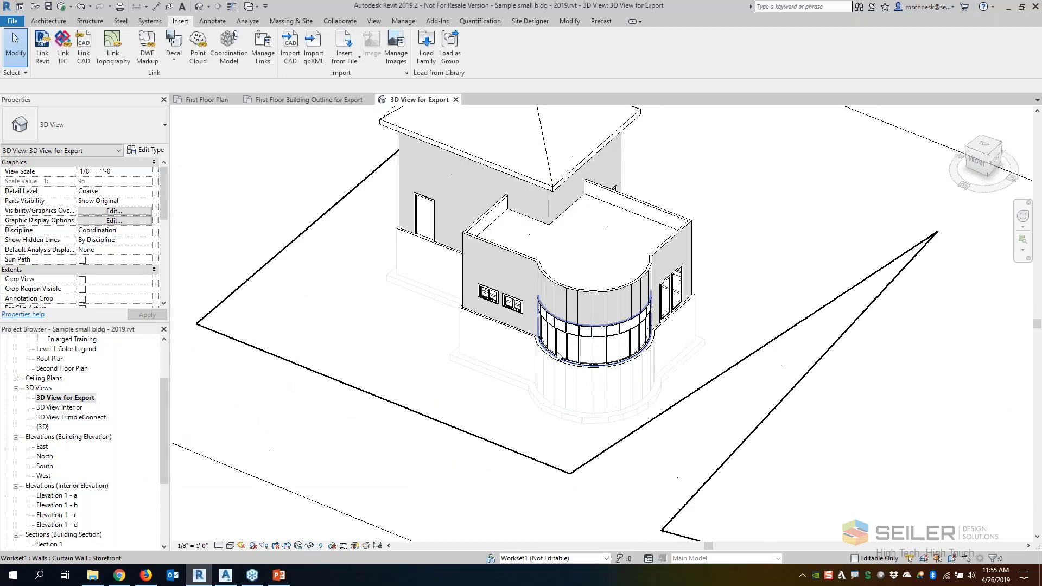
scroll(508, 318, "down", 5)
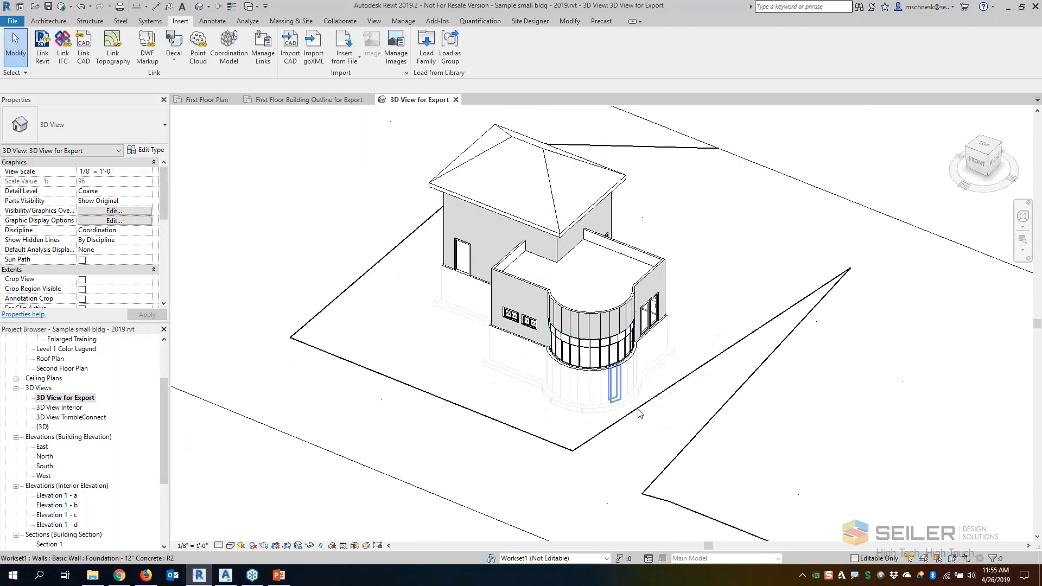
right_click(565, 448)
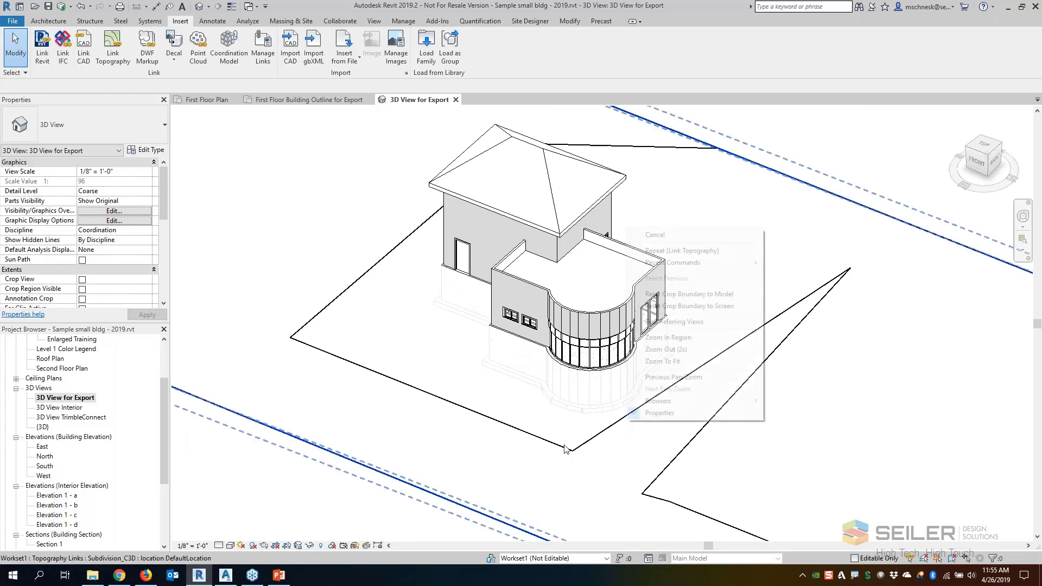
left_click(308, 477)
scroll(559, 429, "down", 2)
scroll(537, 438, "down", 3)
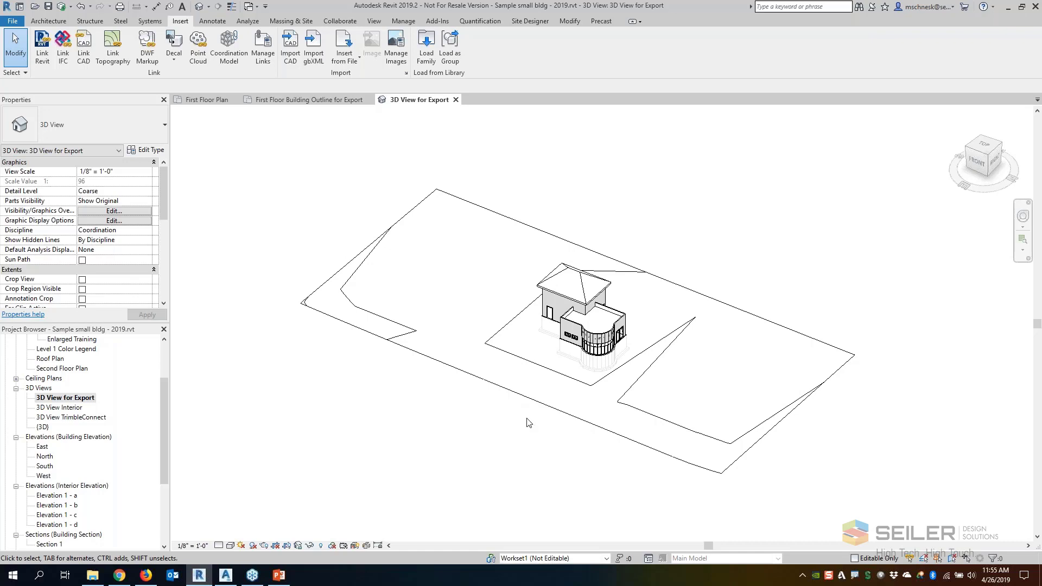
scroll(543, 336, "up", 4)
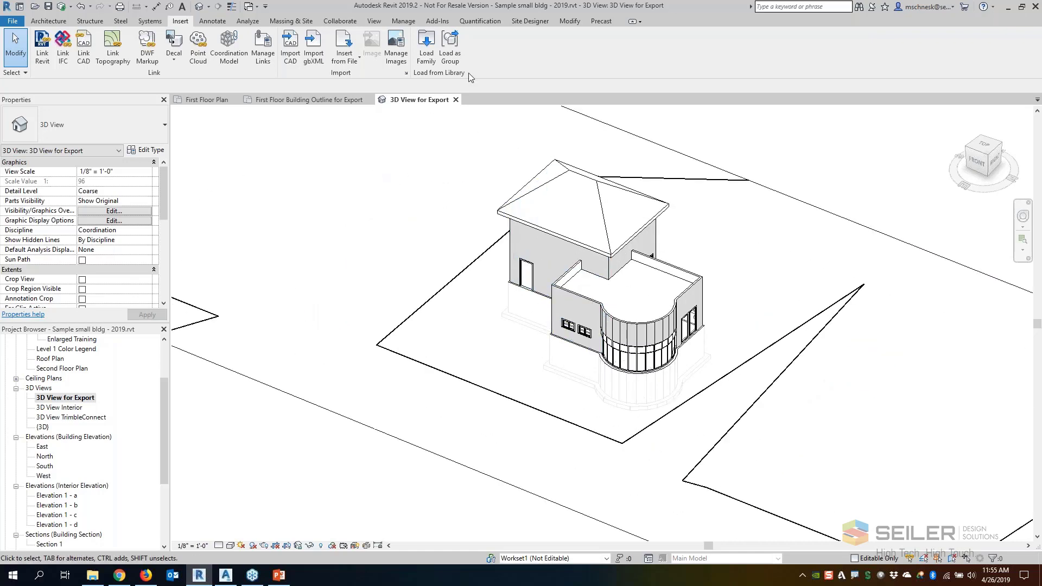
left_click(532, 24)
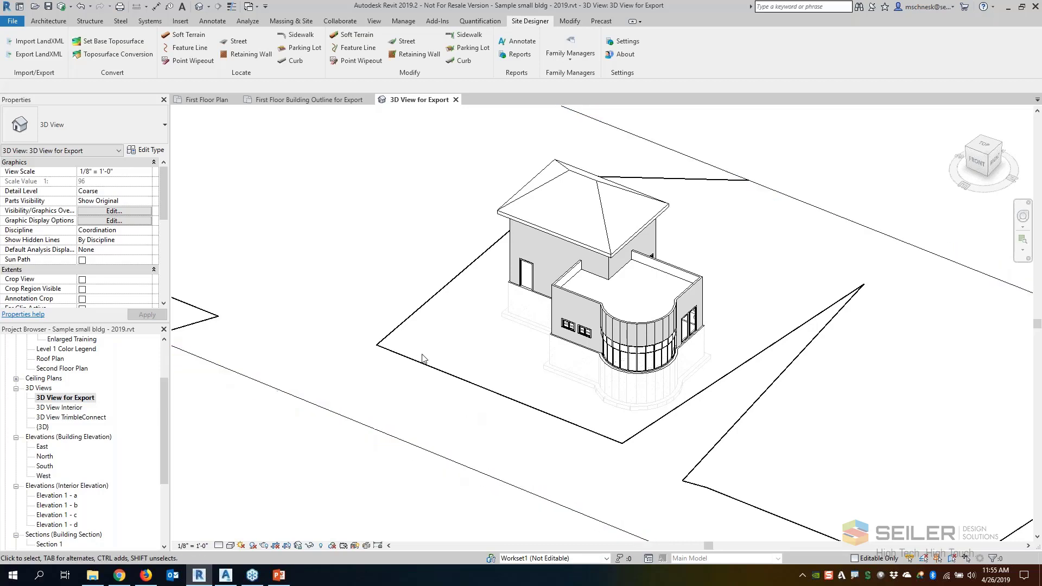
Step: Switch to Civil 3D and examine the building pad of lot 43 and the slope label along its upper edge
left_click(225, 575)
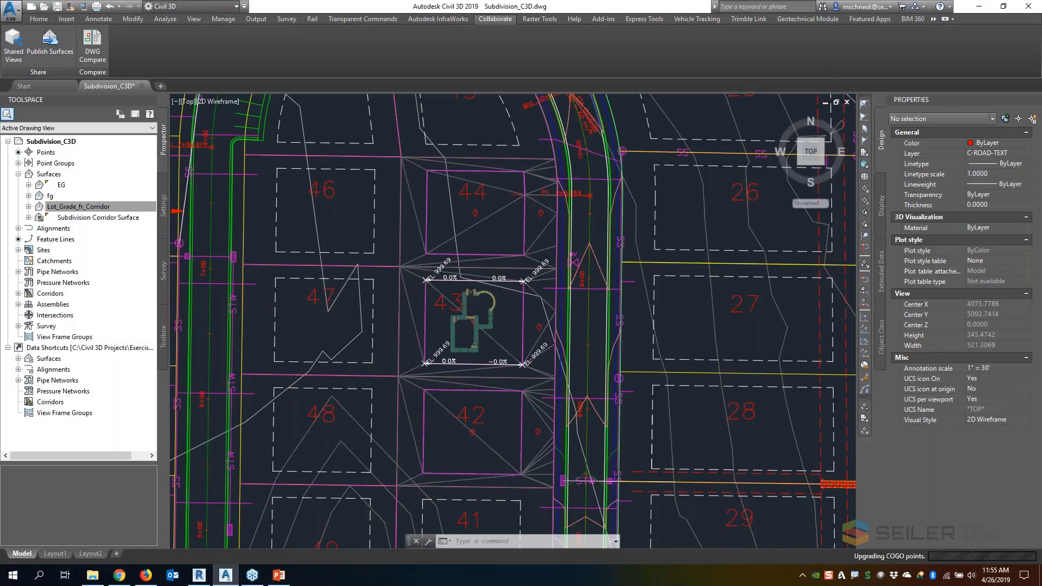
scroll(443, 176, "down", 2)
scroll(444, 175, "up", 6)
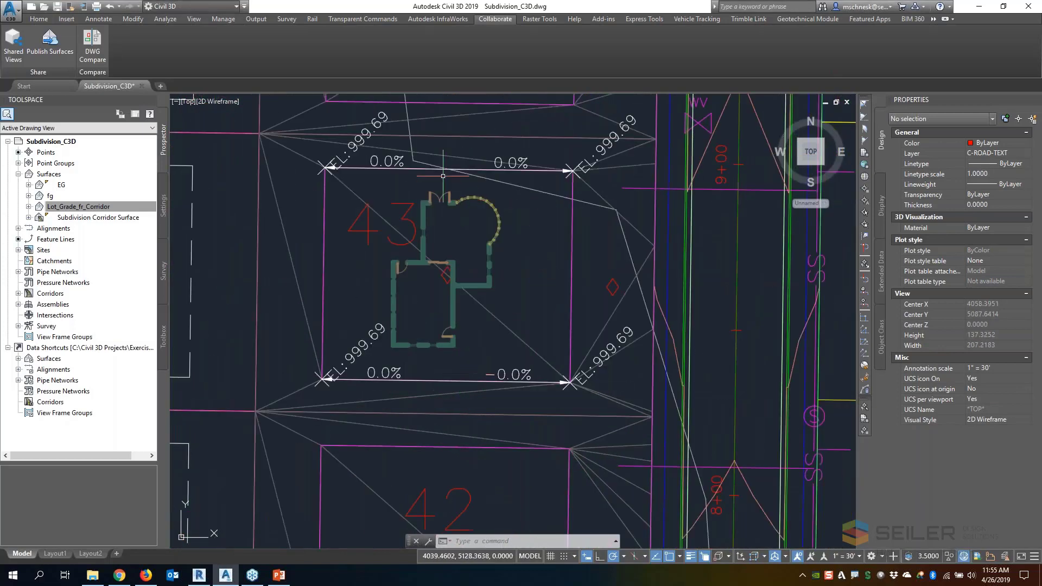
left_click(433, 168)
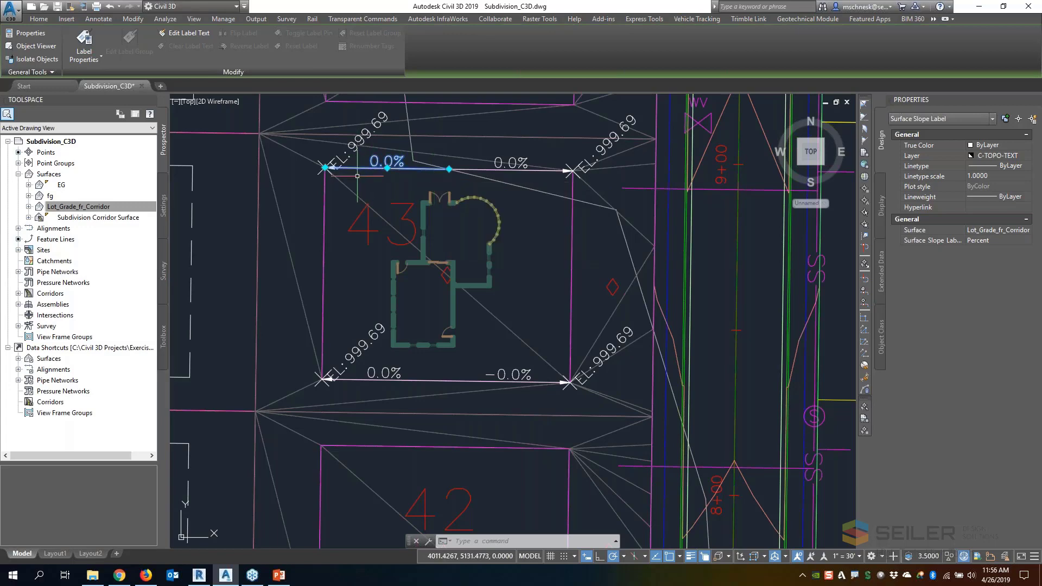
scroll(357, 176, "down", 2)
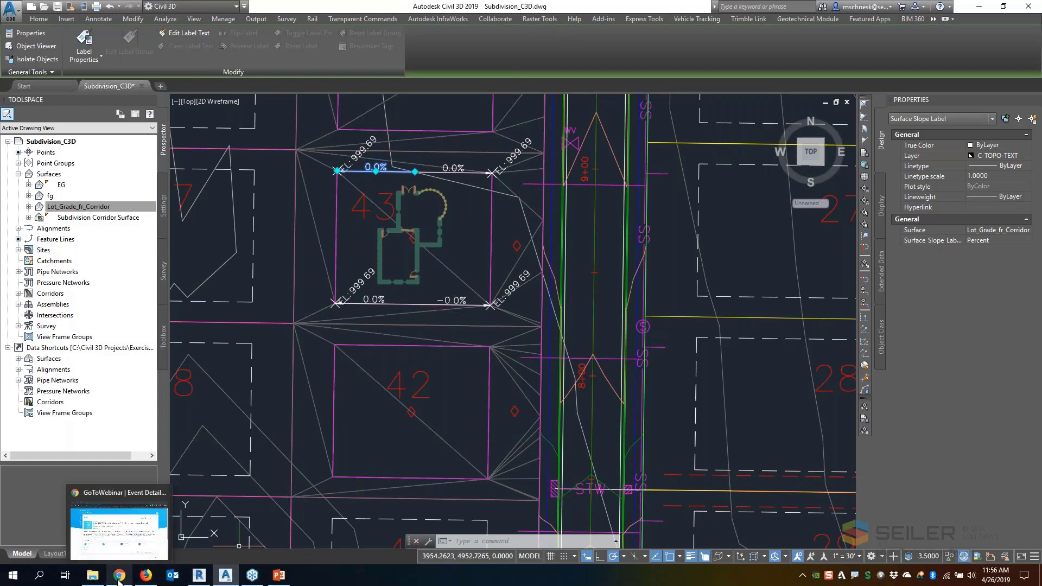
Step: Switch back to Revit and review the building on the linked lot grading topography in 3D
left_click(209, 578)
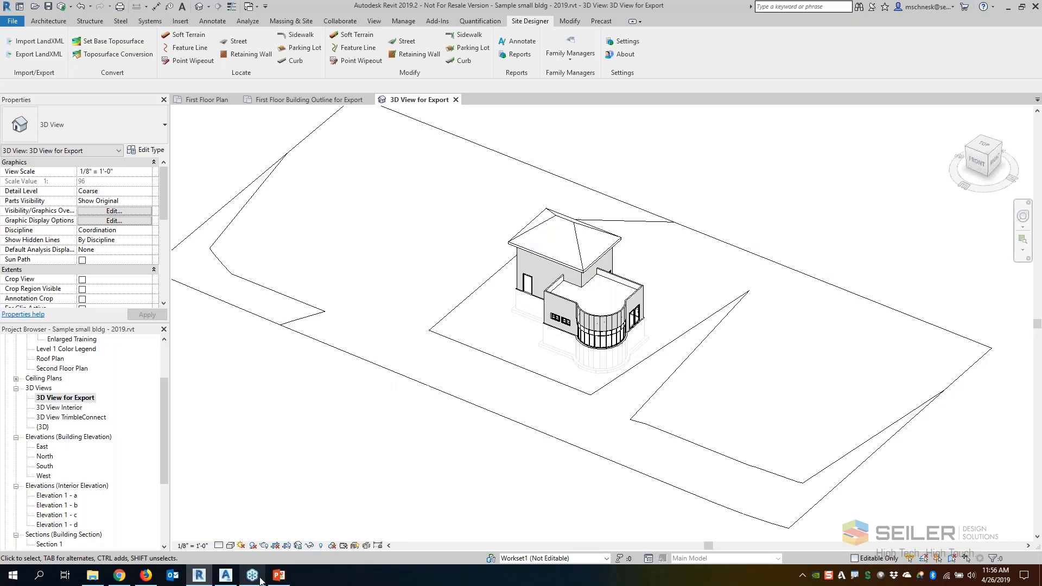
scroll(458, 410, "down", 2)
scroll(559, 372, "up", 3)
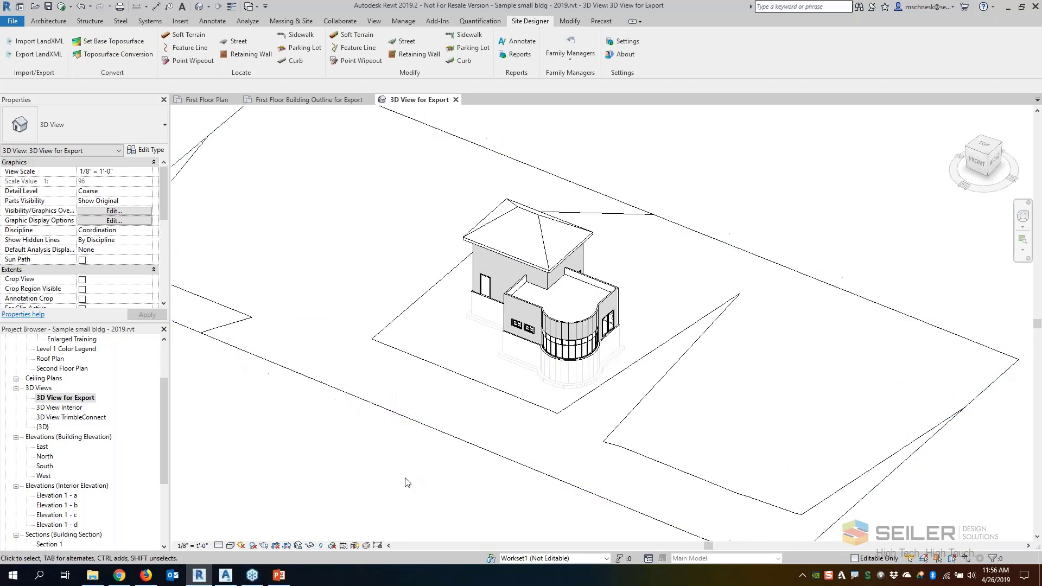
right_click(449, 489)
left_click(360, 436)
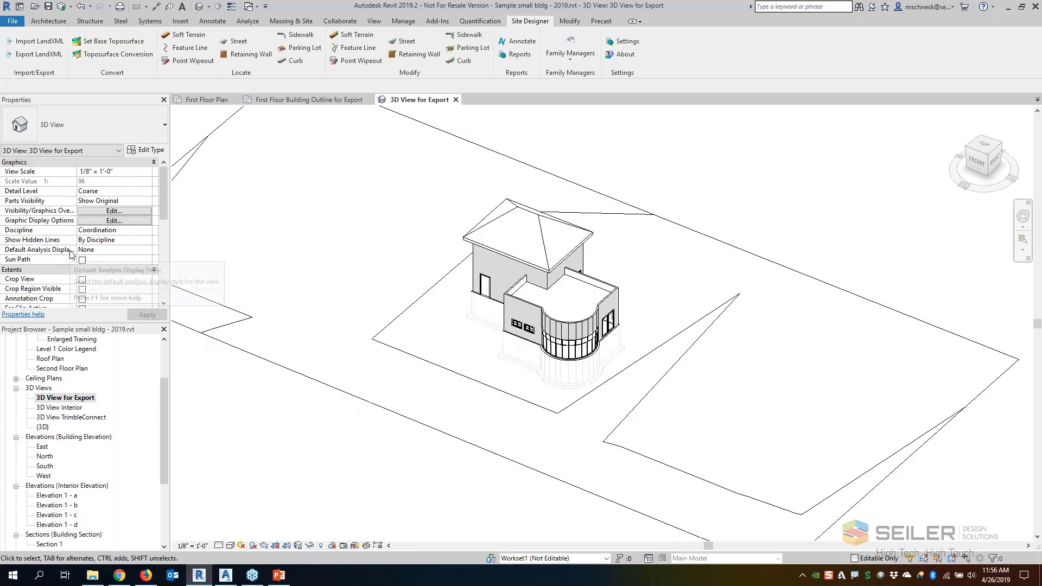
scroll(415, 380, "down", 1)
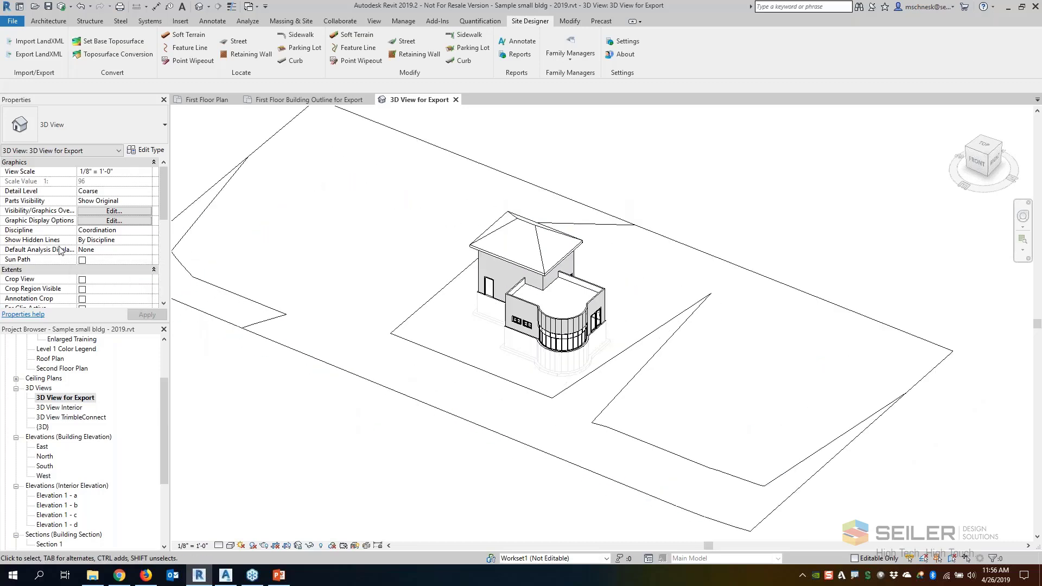
Step: Export the 3D View for Export as an AutoCAD 2018 DWG into the Civil 3D folder using the in-session export setup
scroll(506, 372, "down", 3)
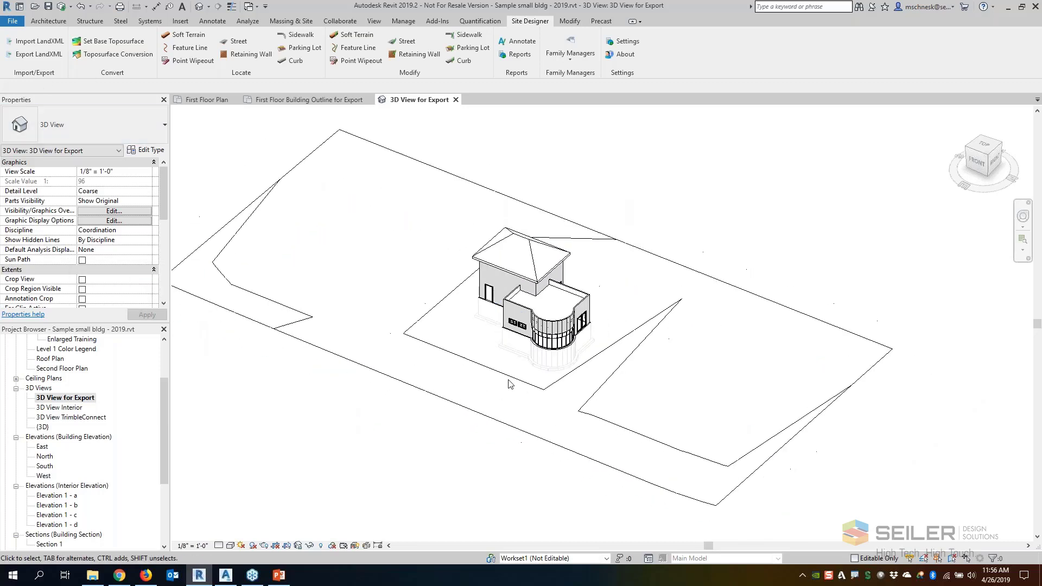
scroll(424, 419, "up", 2)
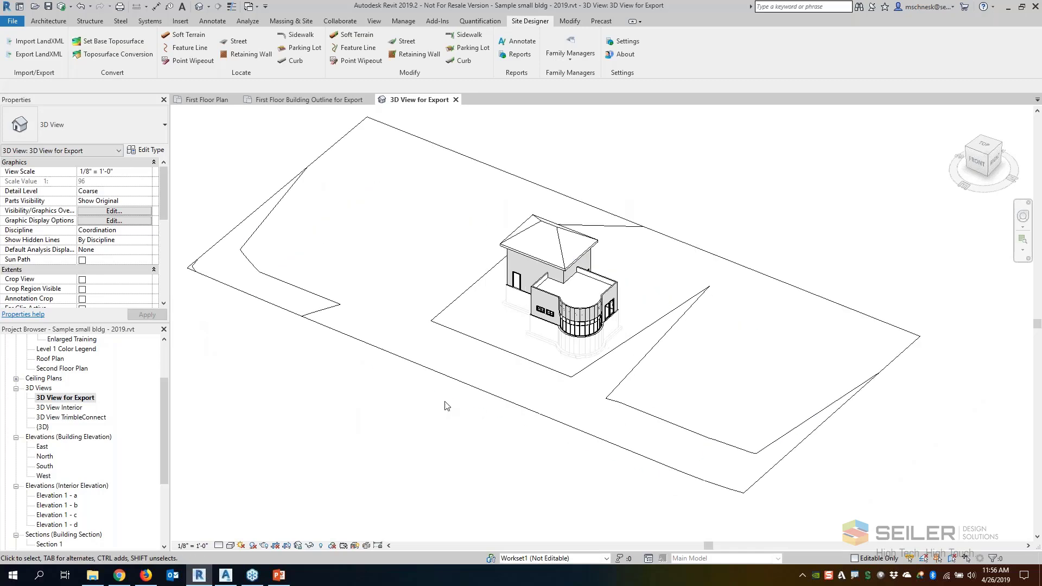
middle_click_drag(446, 406, 477, 427)
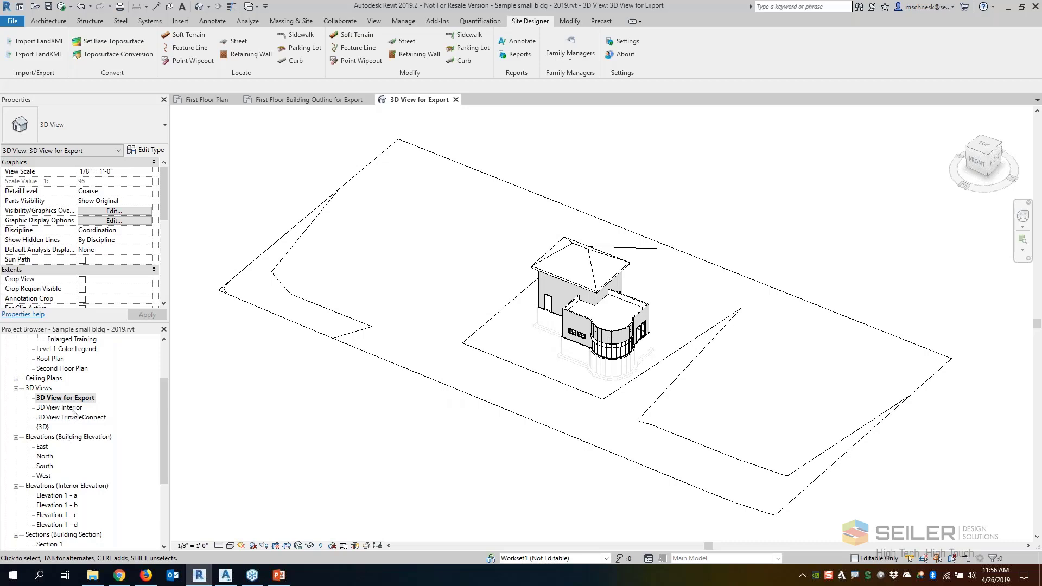
left_click(12, 21)
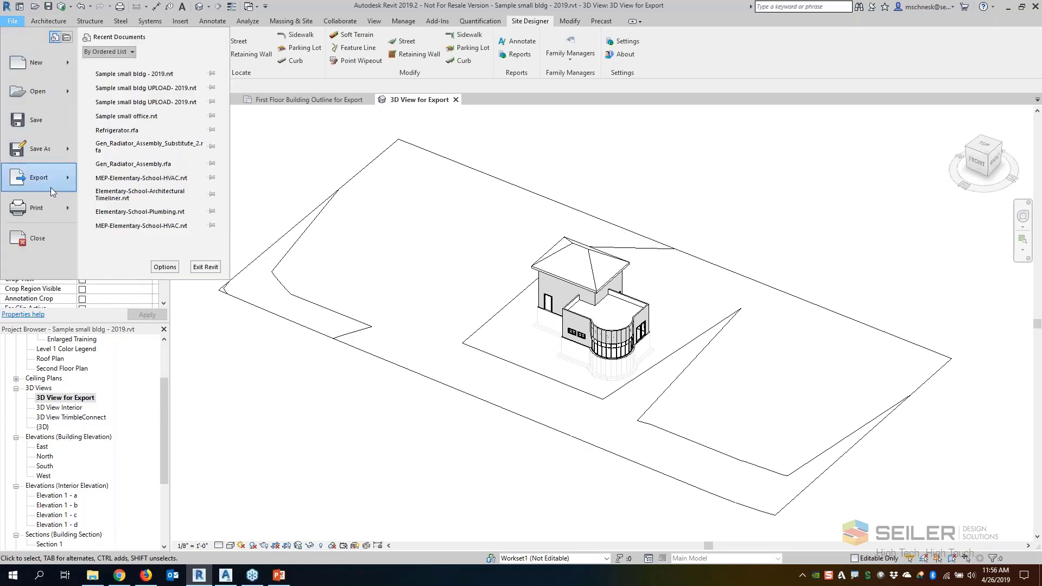
mouse_move(55, 172)
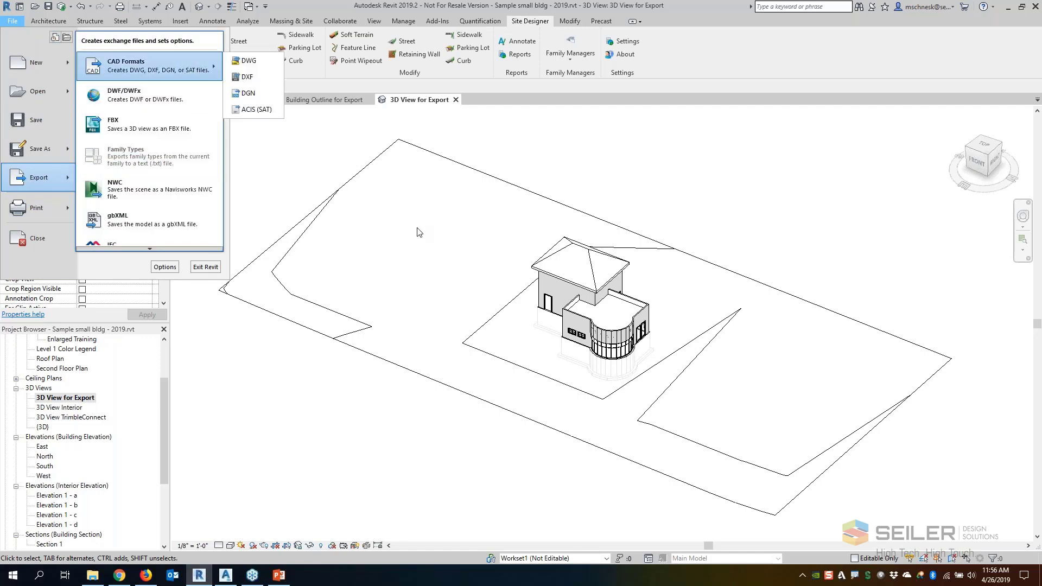
mouse_move(192, 72)
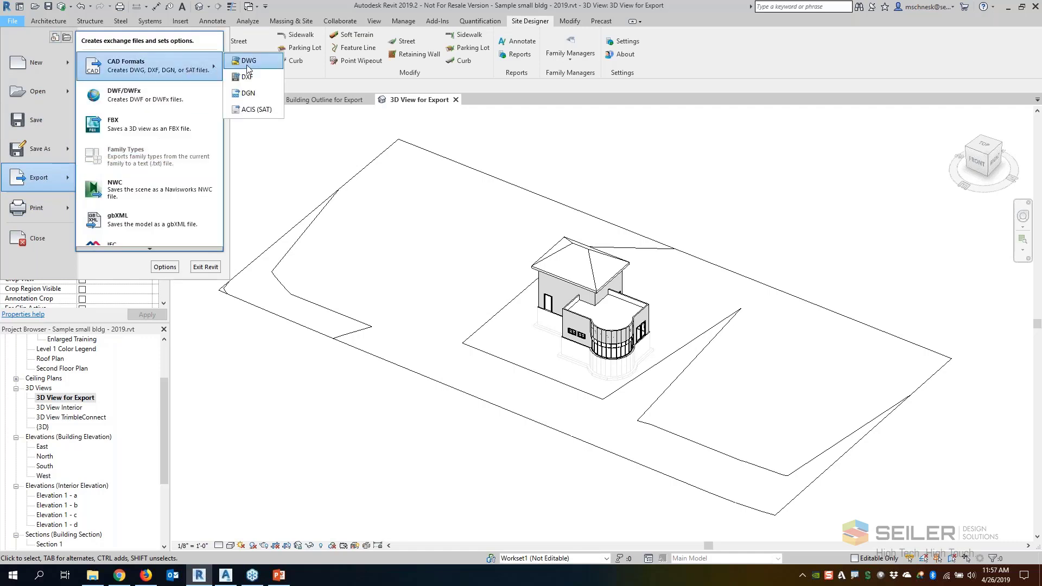
left_click(249, 62)
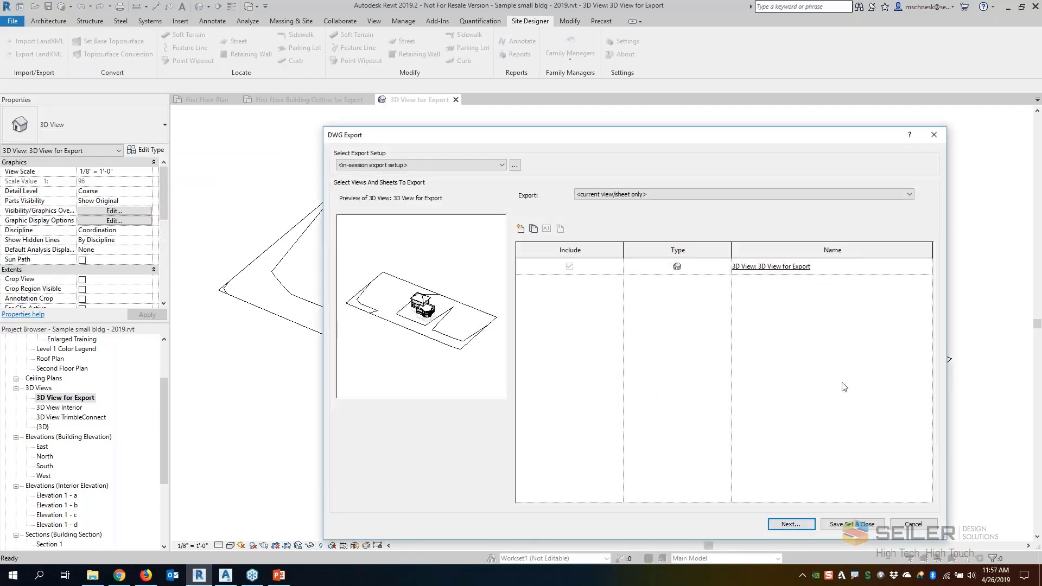
left_click(804, 525)
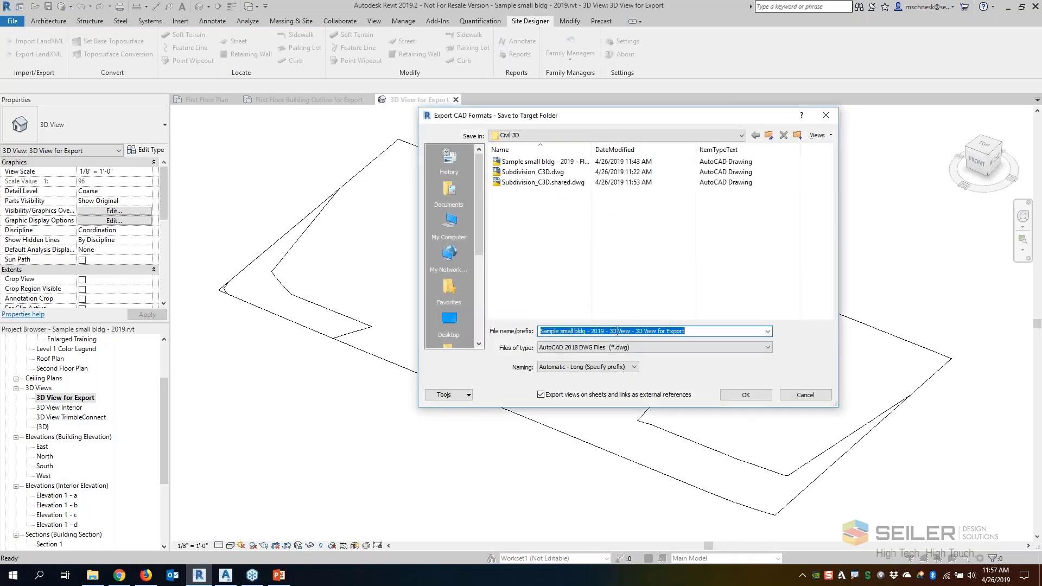
left_click(745, 396)
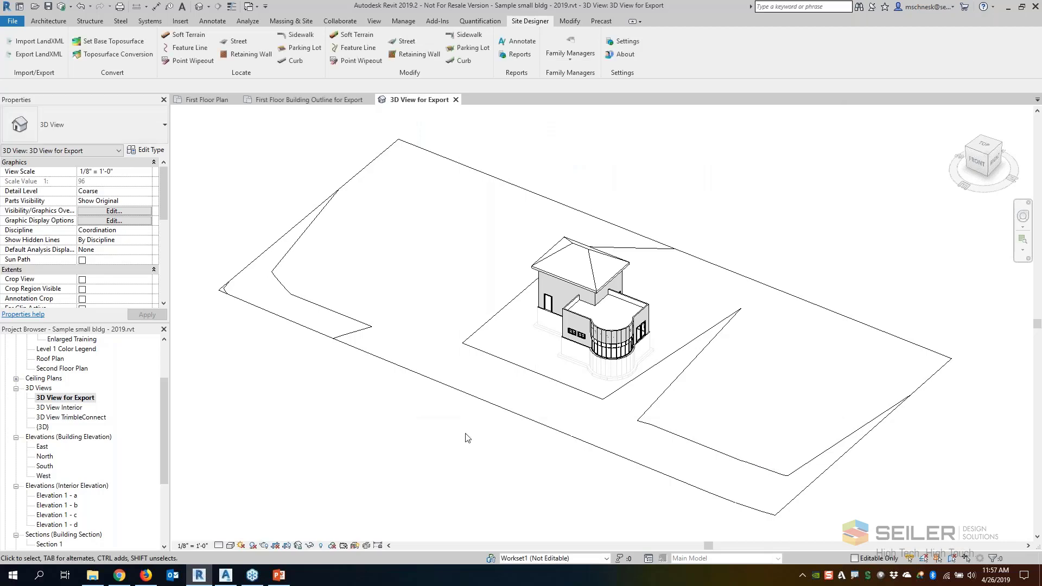
Step: Switch to Civil 3D and choose "Sample small bldg - 2019 - 3D View - 3D View for Export.dwg" as the external reference to attach
left_click(226, 577)
scroll(508, 337, "down", 3)
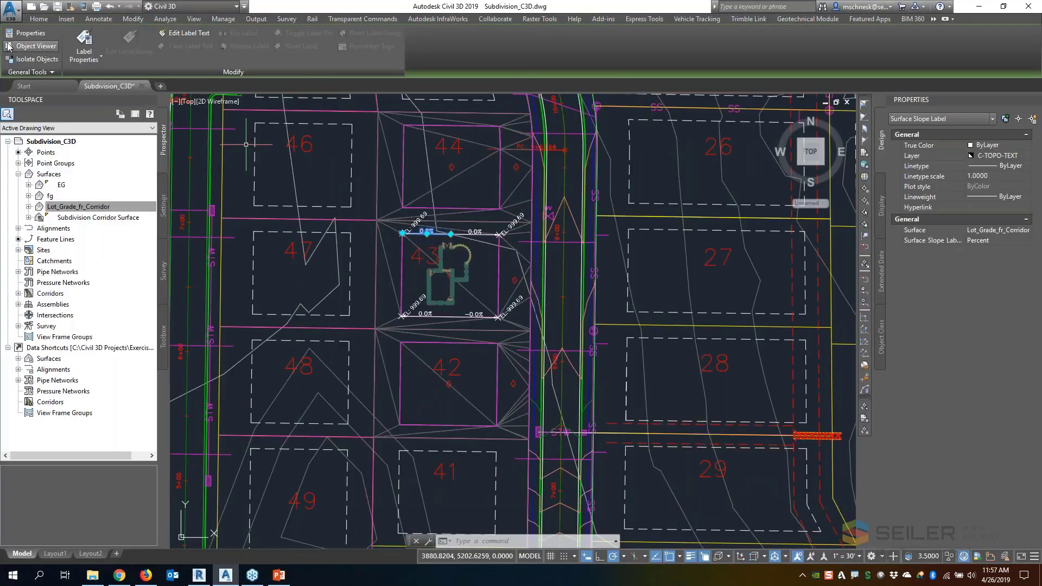
left_click(66, 19)
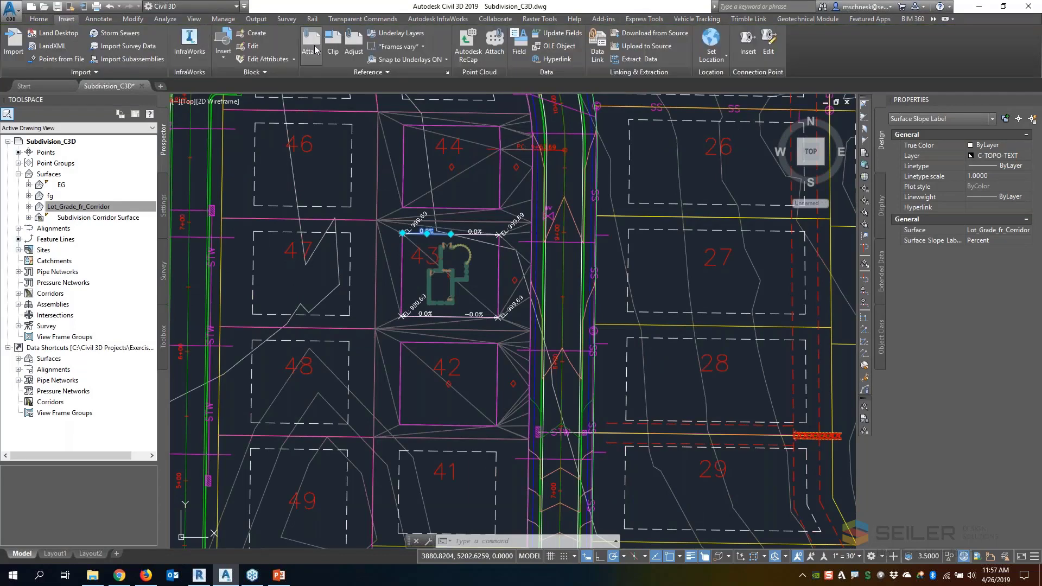
left_click(311, 42)
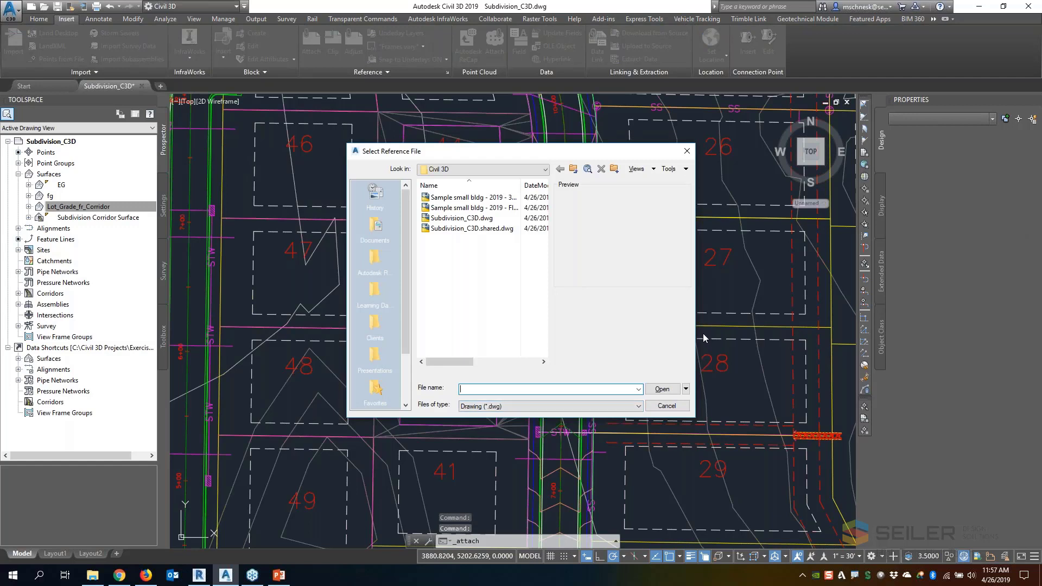
left_click_drag(696, 298, 976, 305)
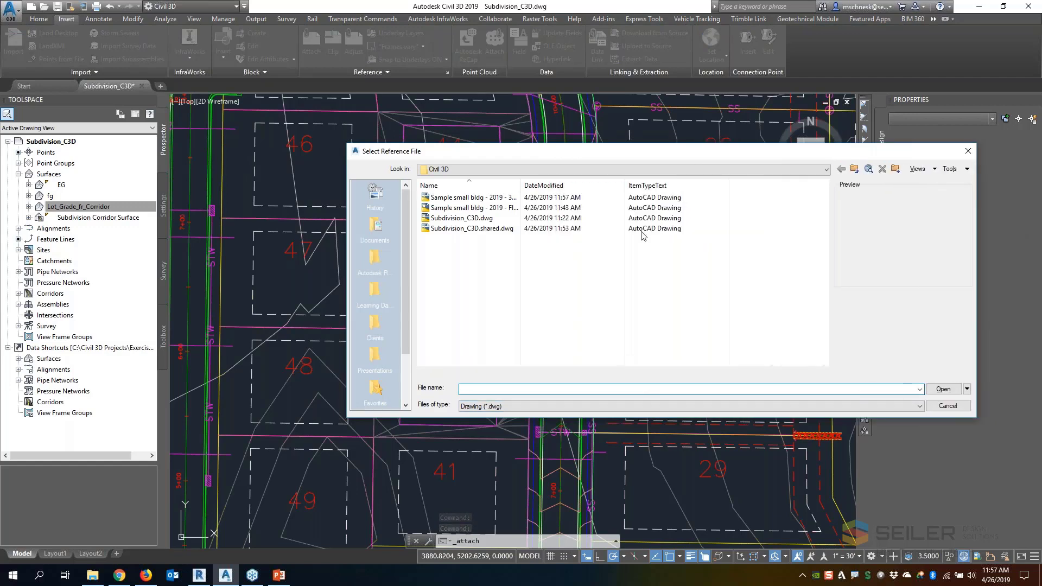
left_click_drag(521, 185, 664, 193)
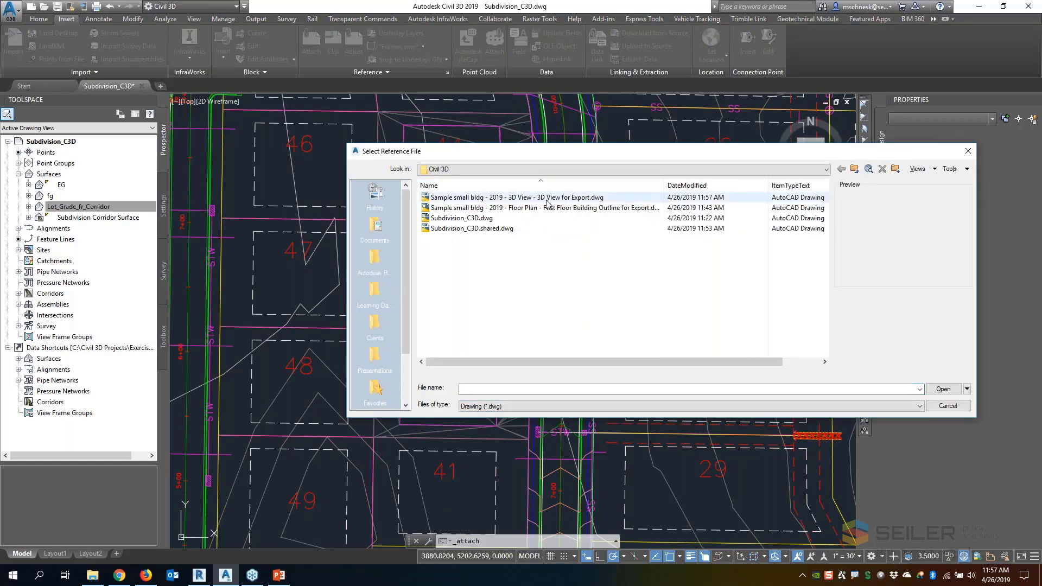
left_click(549, 199)
left_click(948, 391)
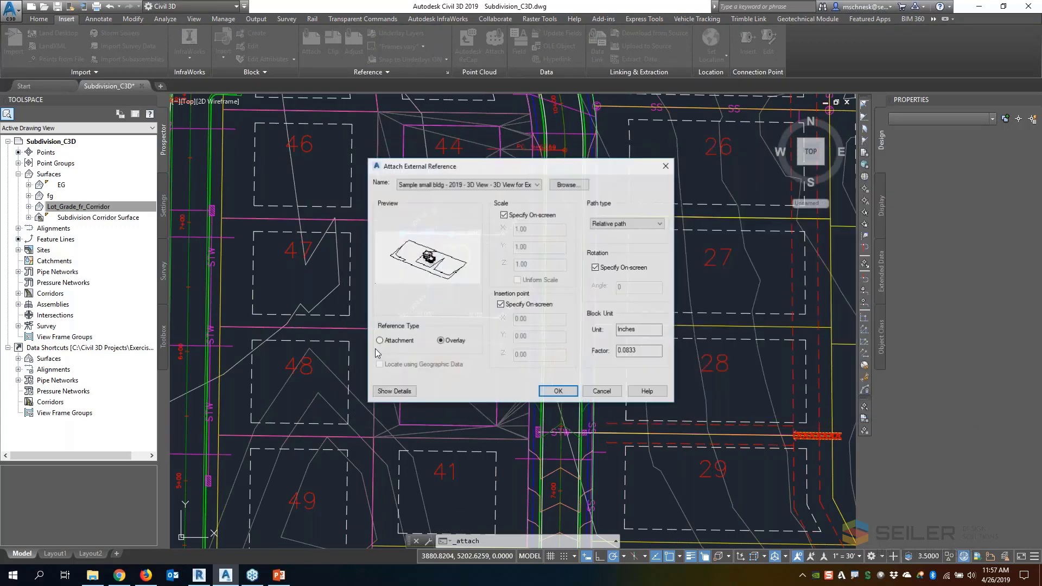
Step: Overlay the building reference with preset scale 1.00, insertion point 0,0,0 and rotation angle 0 instead of specifying them on-screen
left_click(509, 216)
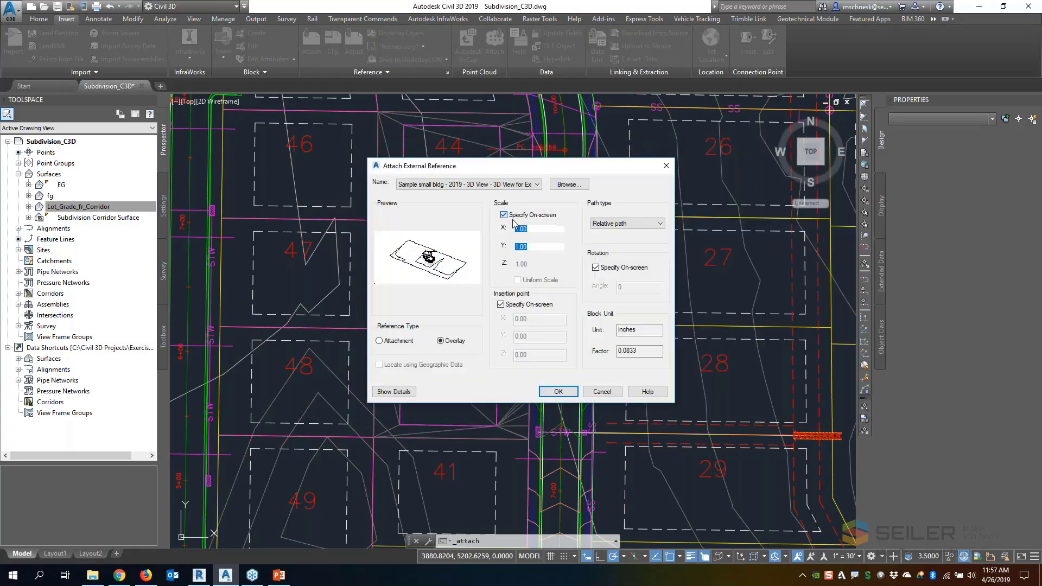
left_click(500, 305)
left_click(596, 267)
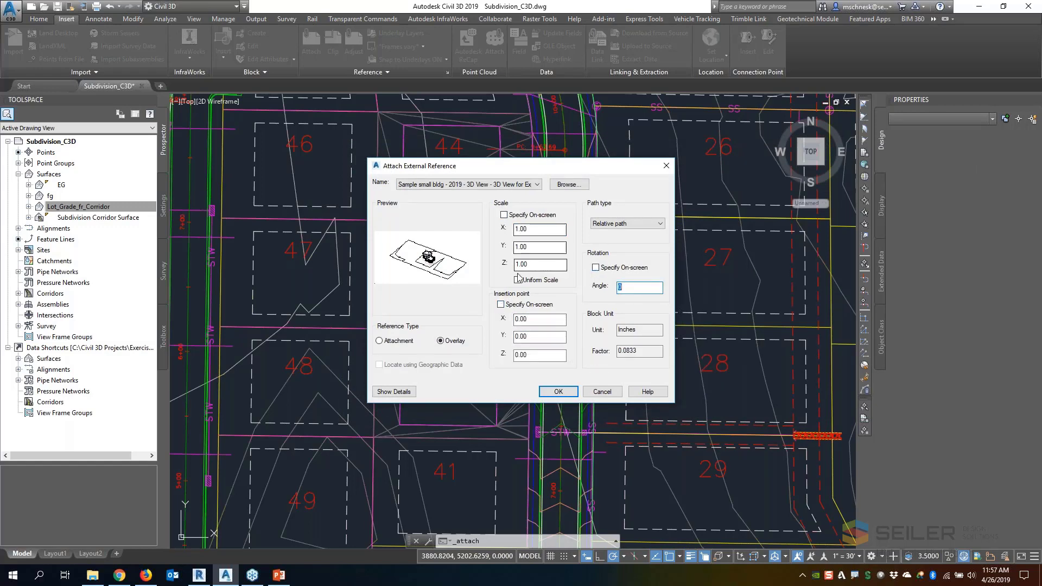
left_click(559, 392)
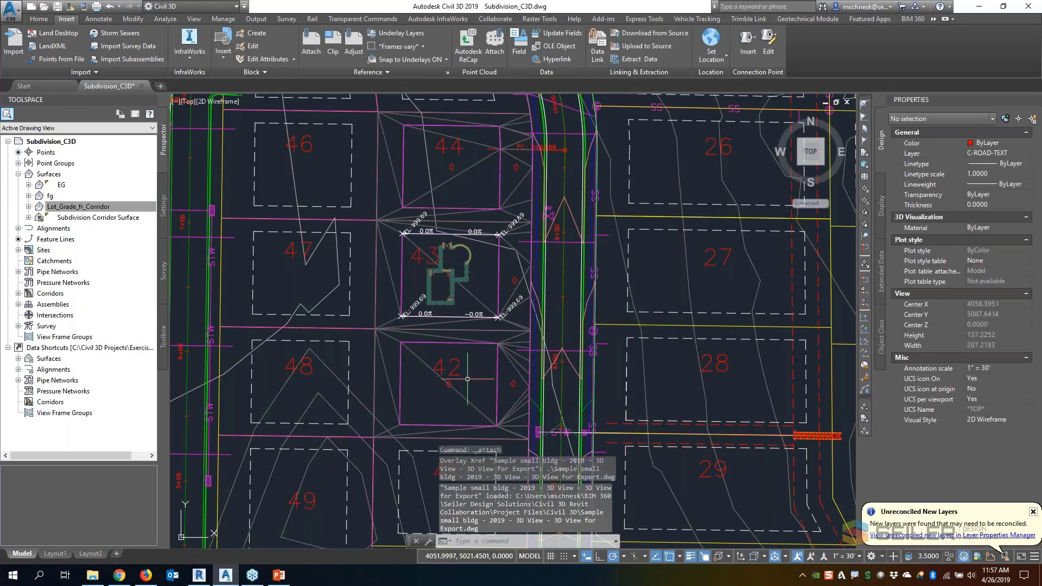
Step: Find the overlaid building reference near the drawing origin, delete it, and return to lot 43
scroll(467, 379, "down", 8)
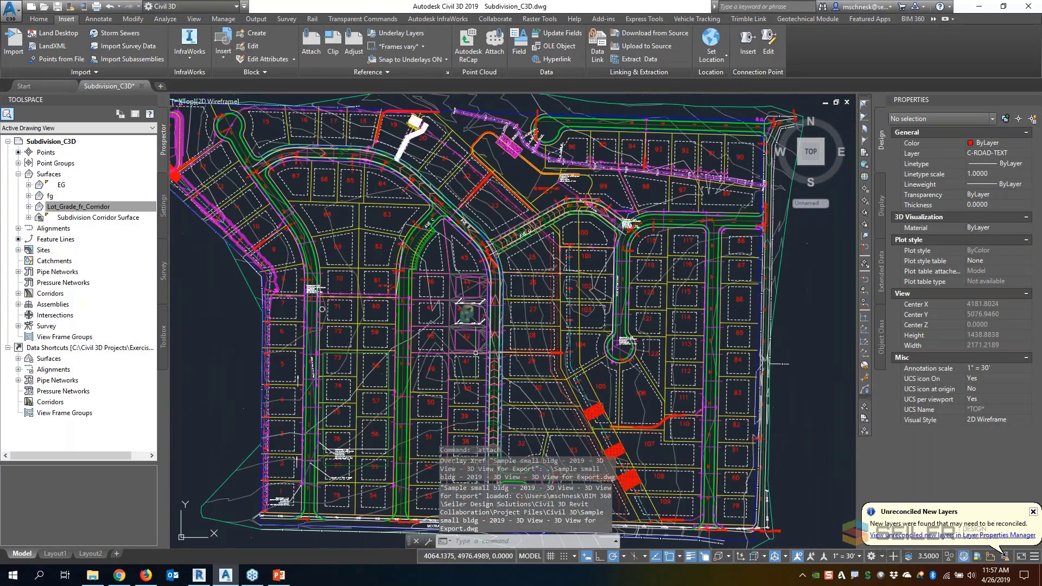
scroll(476, 353, "down", 10)
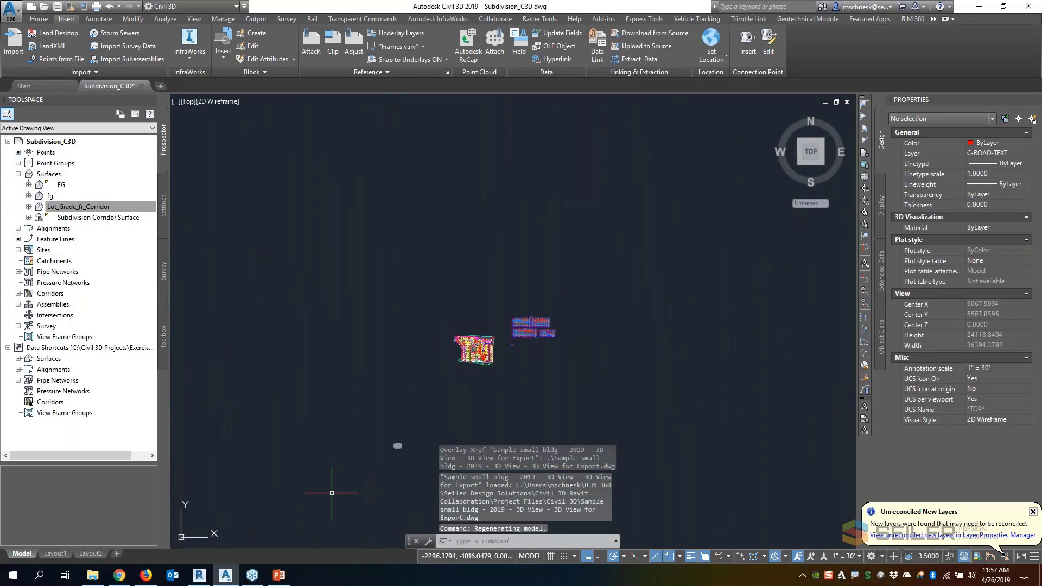
scroll(465, 303, "up", 15)
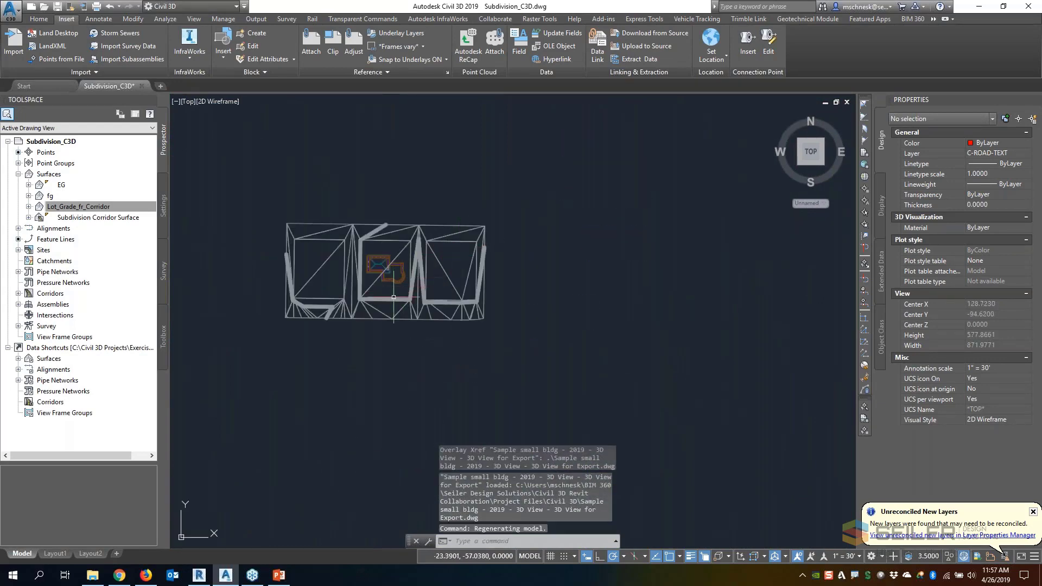
left_click(387, 297)
left_click(386, 297)
left_click(387, 299)
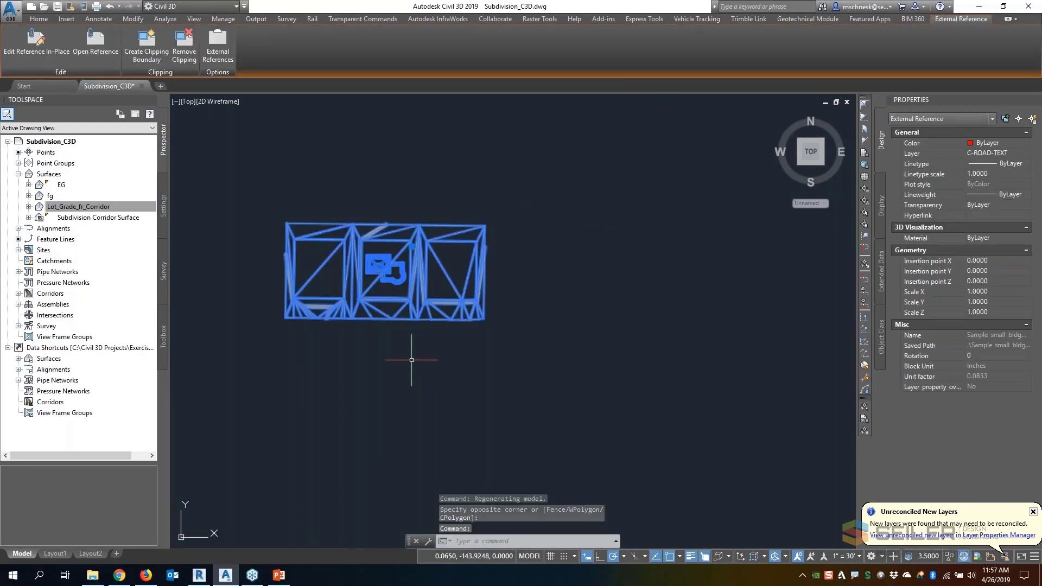
key("Delete")
scroll(443, 412, "down", 8)
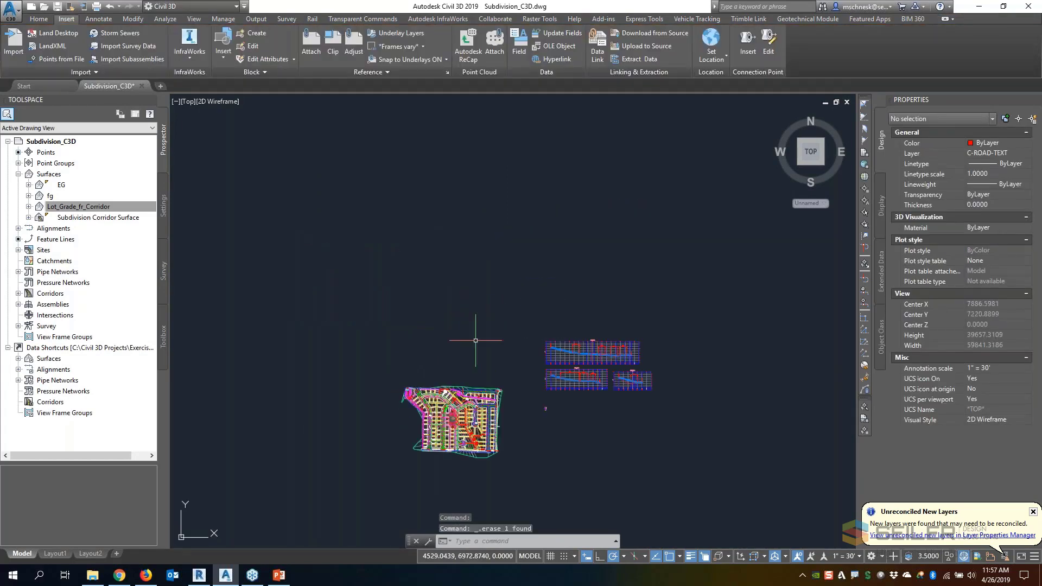
scroll(467, 412, "up", 6)
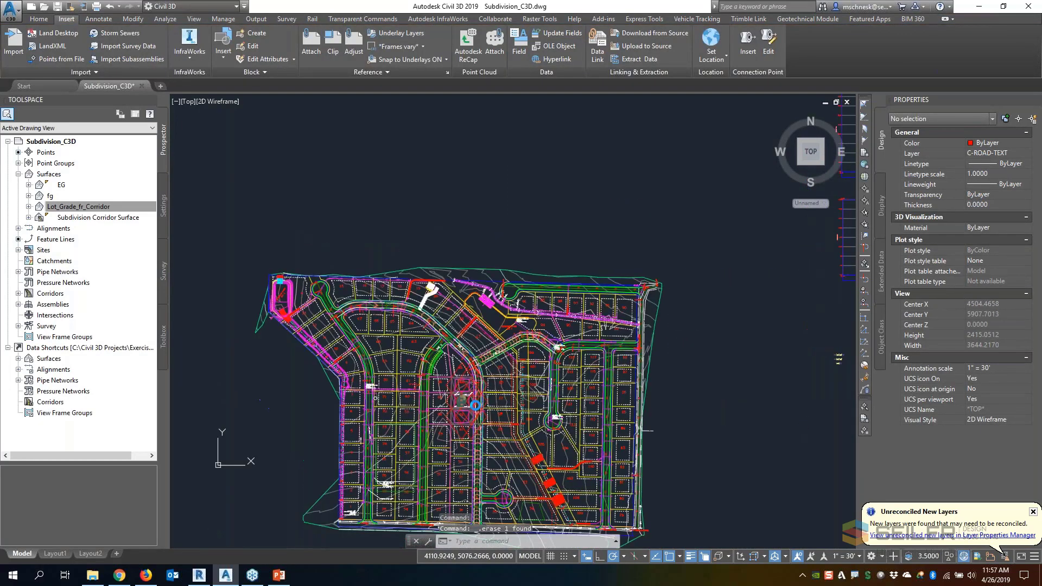
scroll(466, 405, "up", 10)
Step: Switch to Revit and open the setup options for a DWG export of the 3D View for Export
mouse_move(199, 576)
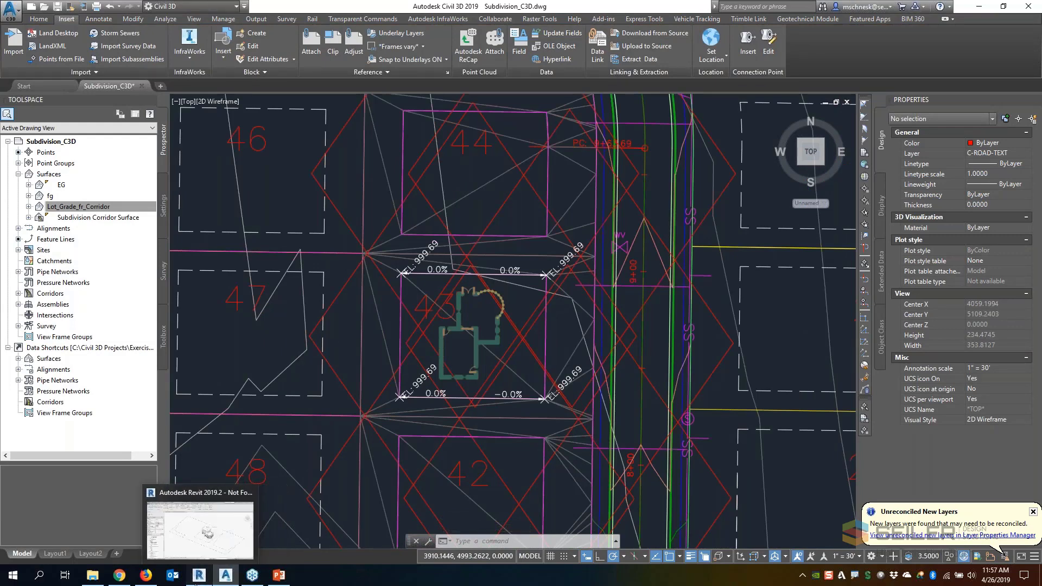
left_click(199, 575)
left_click(13, 20)
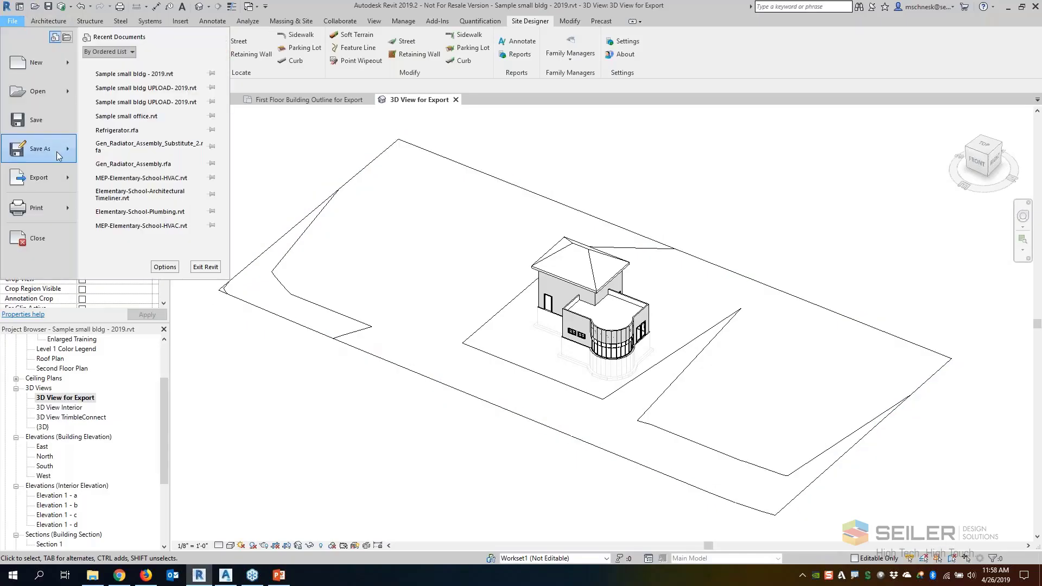
mouse_move(43, 179)
mouse_move(131, 76)
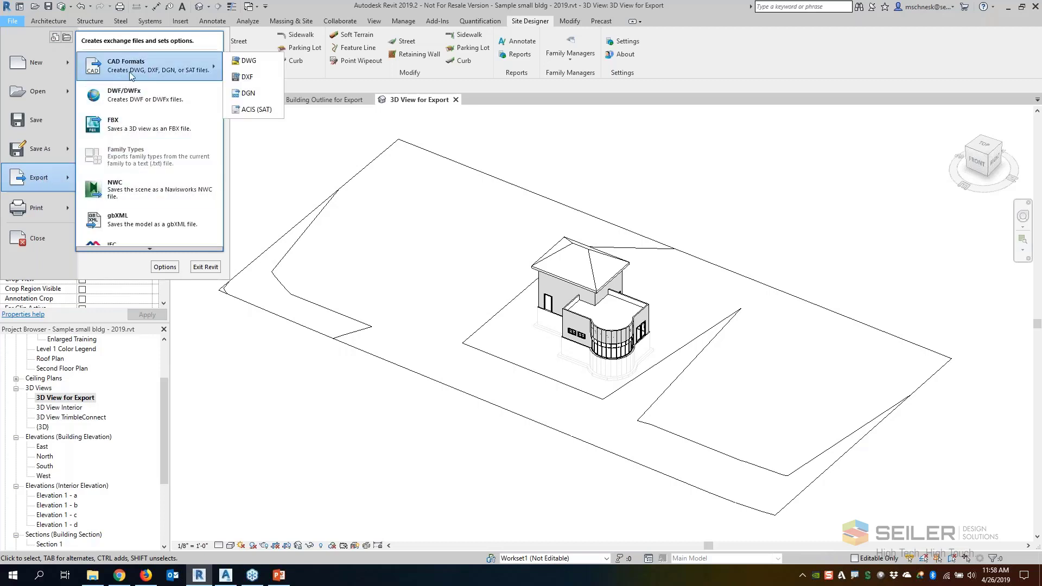
left_click(239, 61)
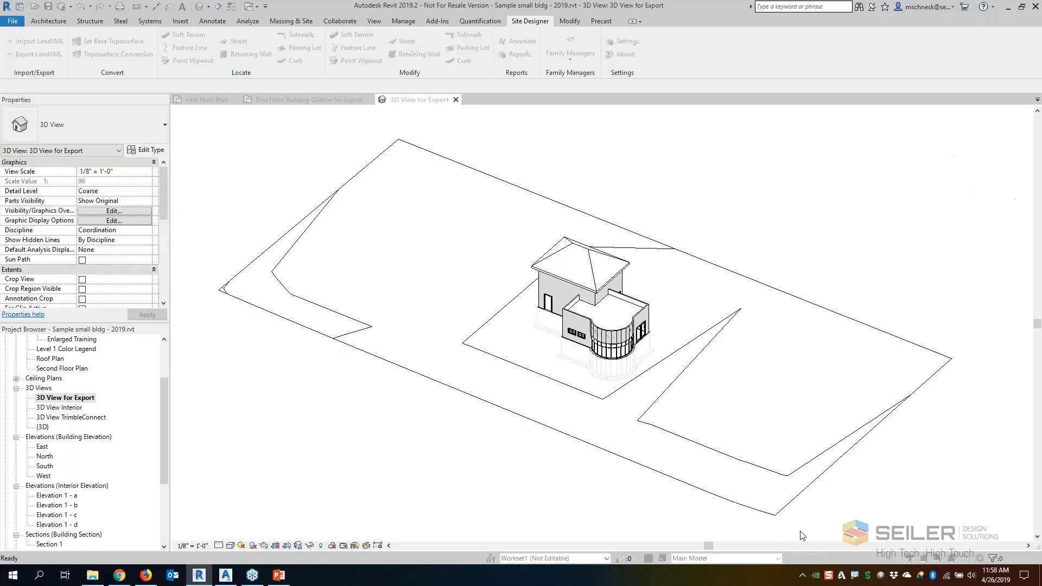
left_click(496, 165)
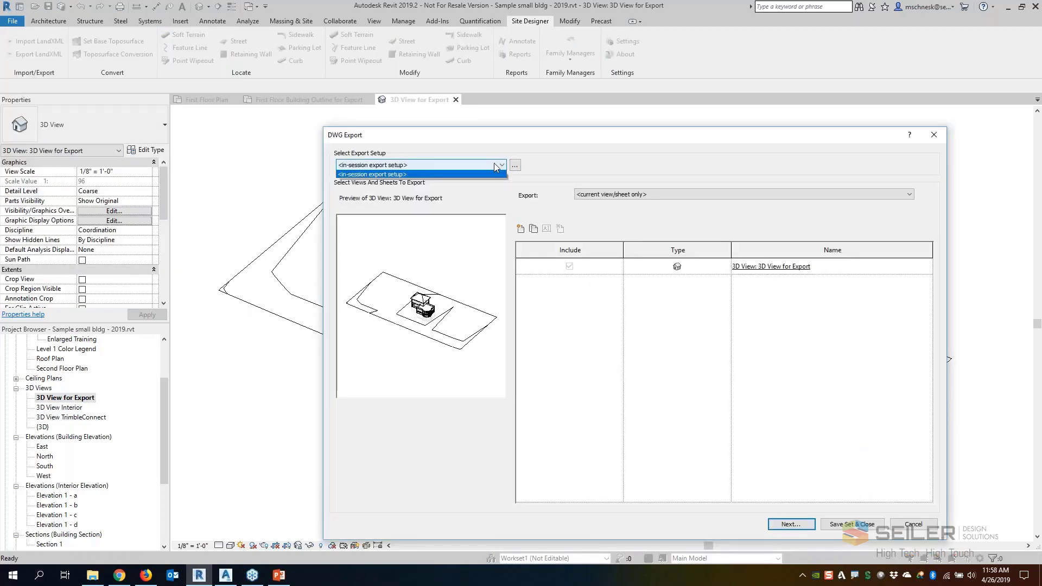
left_click(518, 166)
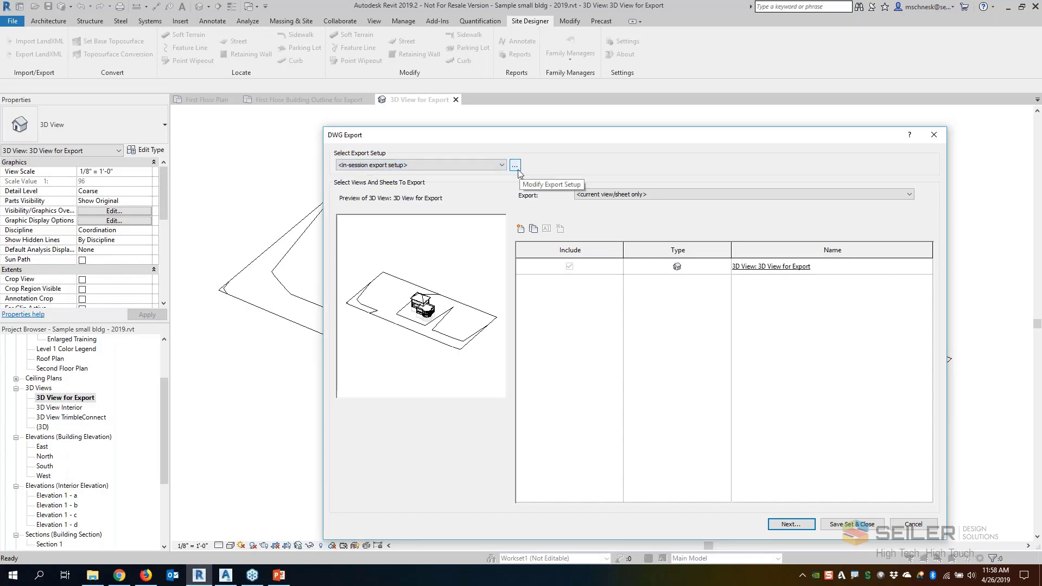
left_click(516, 167)
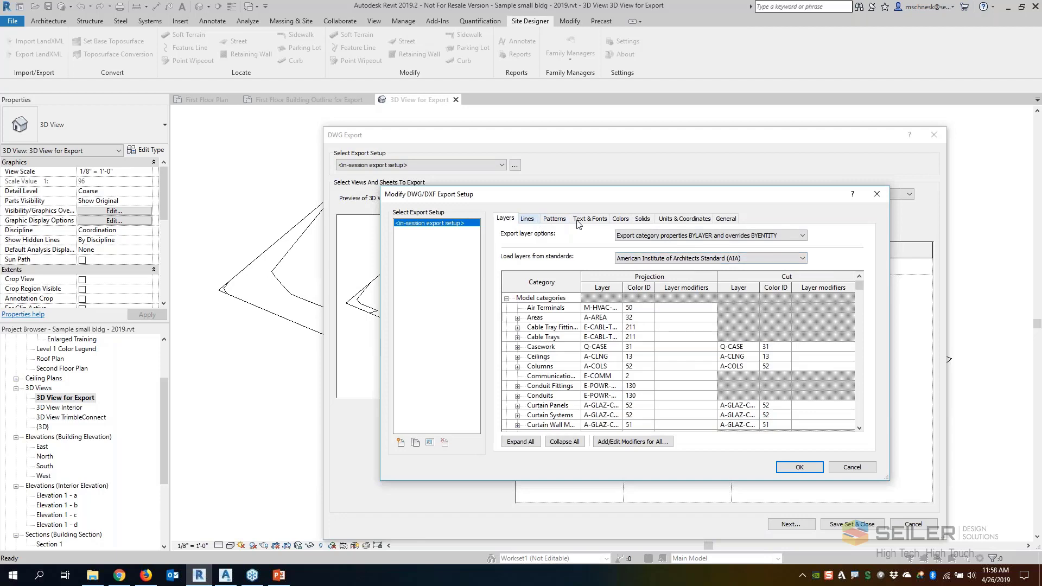
Step: Set the DWG export unit to Foot and the coordinate system basis to Shared
left_click(661, 220)
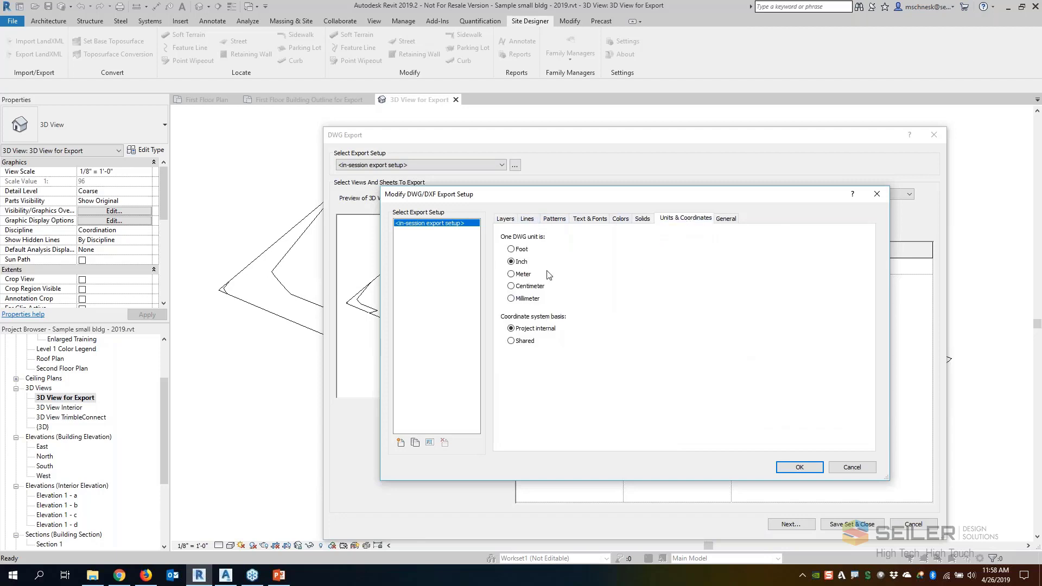
left_click(512, 250)
left_click(511, 342)
left_click(798, 467)
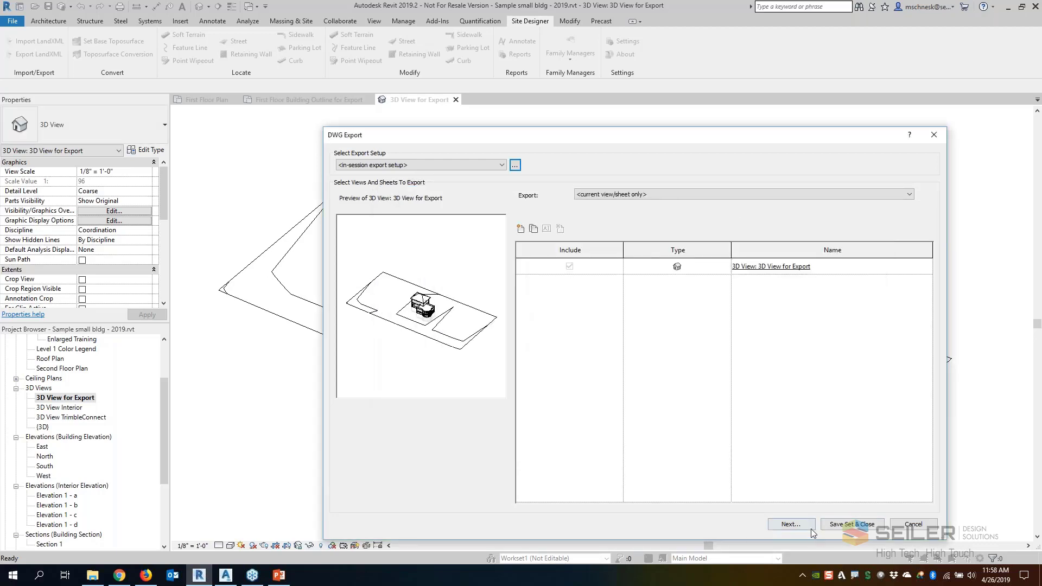
Step: Export the 3D view to the Civil 3D folder, overwriting "Sample small bldg - 2019 - 3D View - 3D View for Export.dwg"
left_click(811, 528)
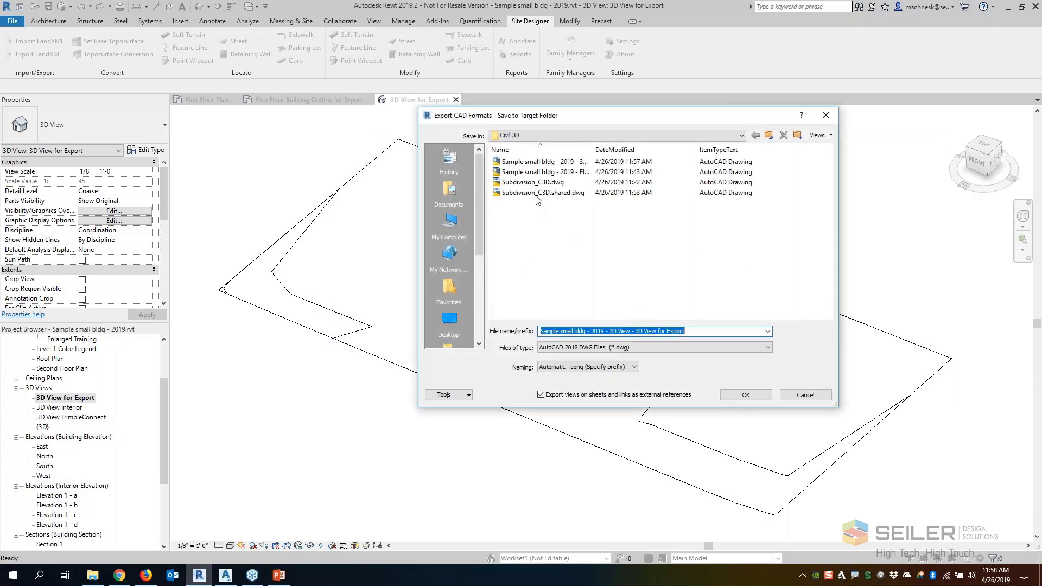
left_click(746, 395)
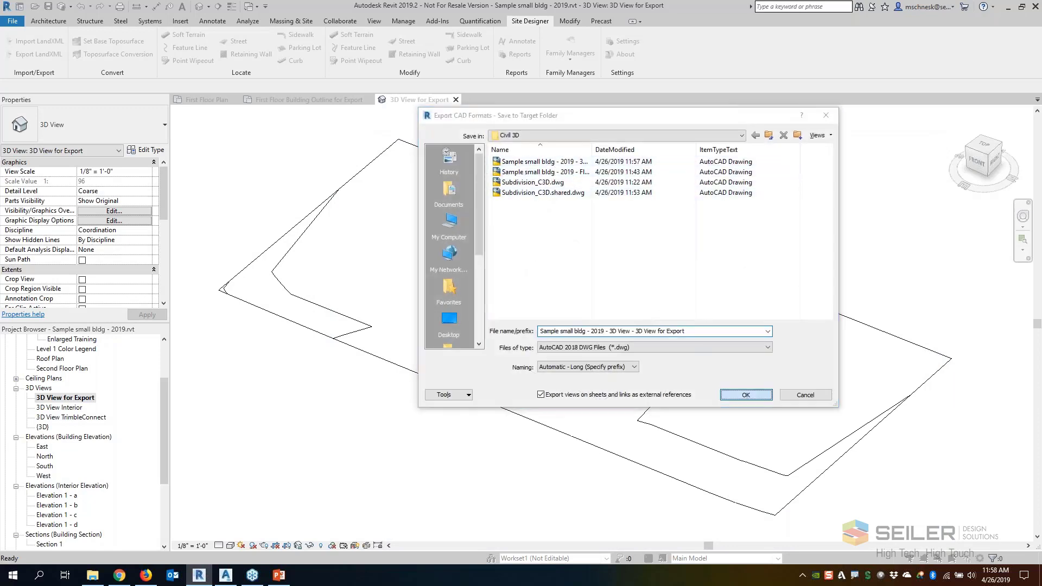
key("Return")
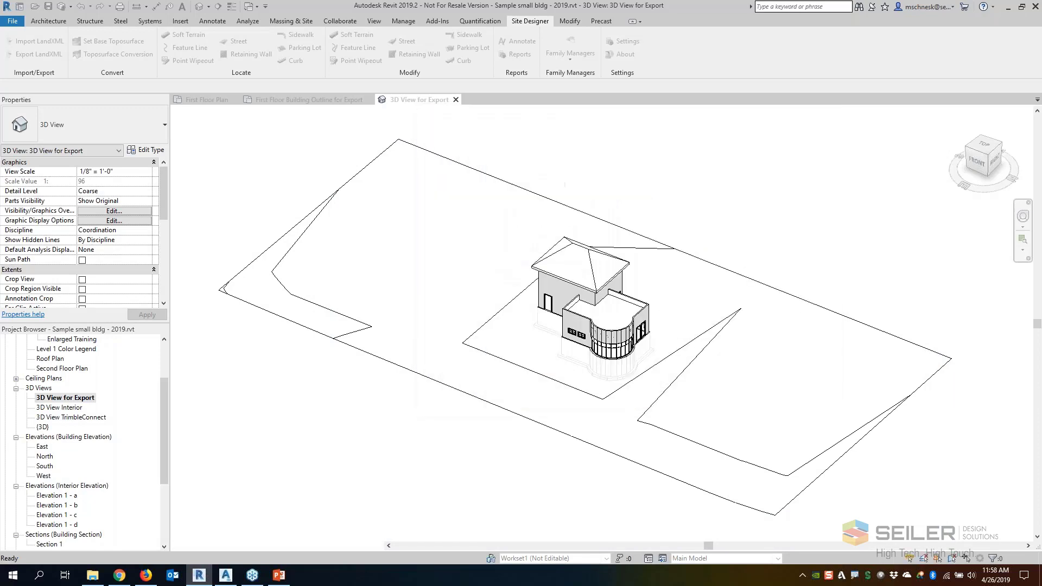
Step: Switch to Civil 3D and try to attach the re-exported "Sample small bldg - 2019 - 3D View - 3D View for Export.dwg" as an external reference
left_click(226, 575)
scroll(387, 259, "down", 3)
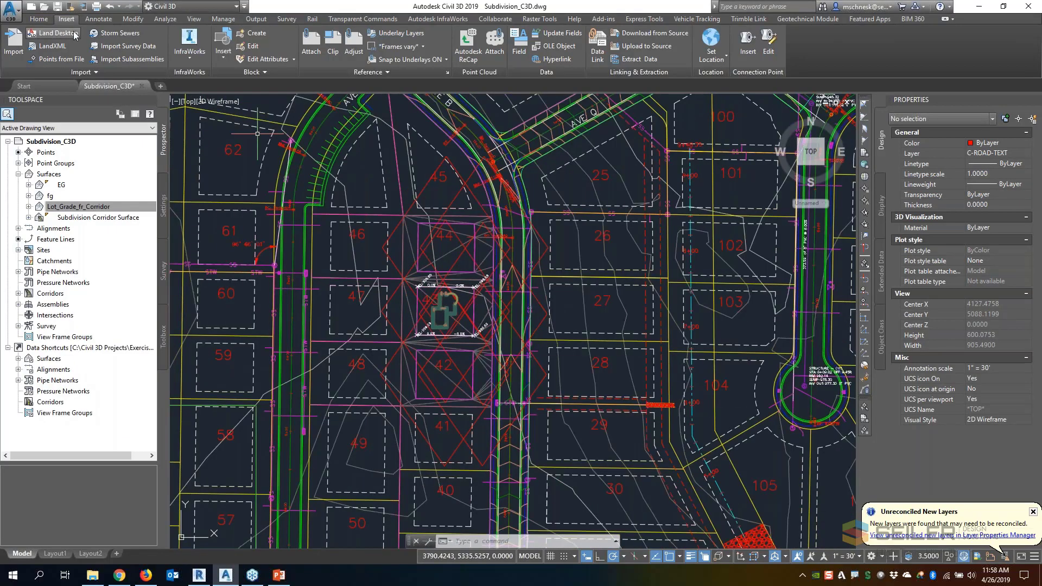
left_click(311, 43)
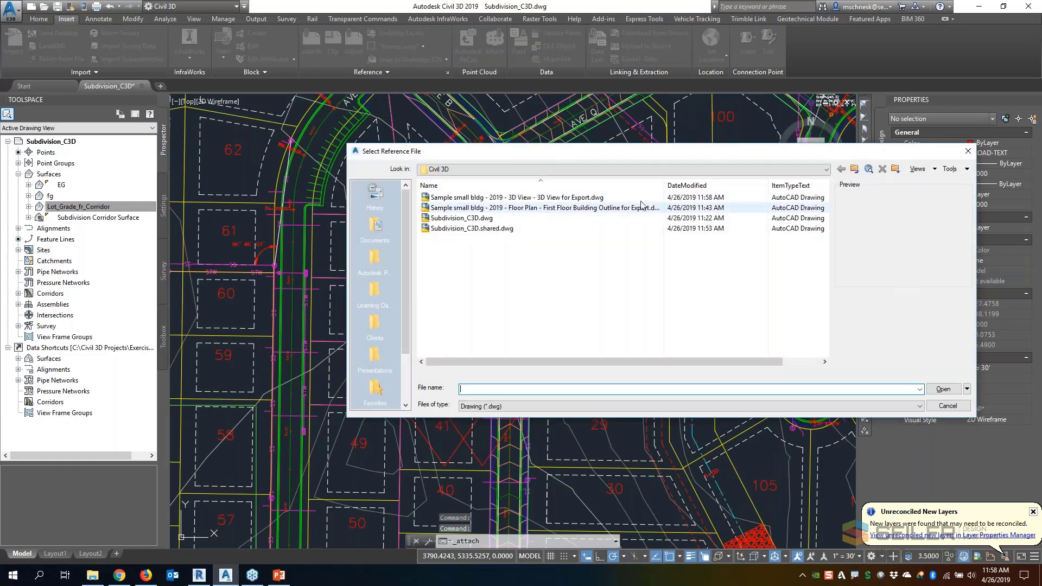
left_click(597, 198)
left_click(943, 389)
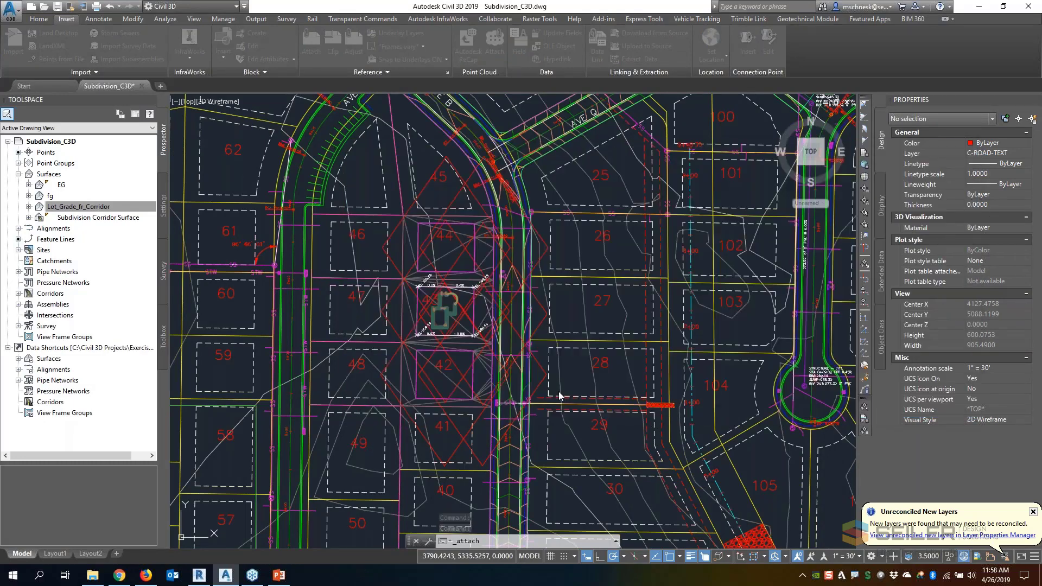
key("Return")
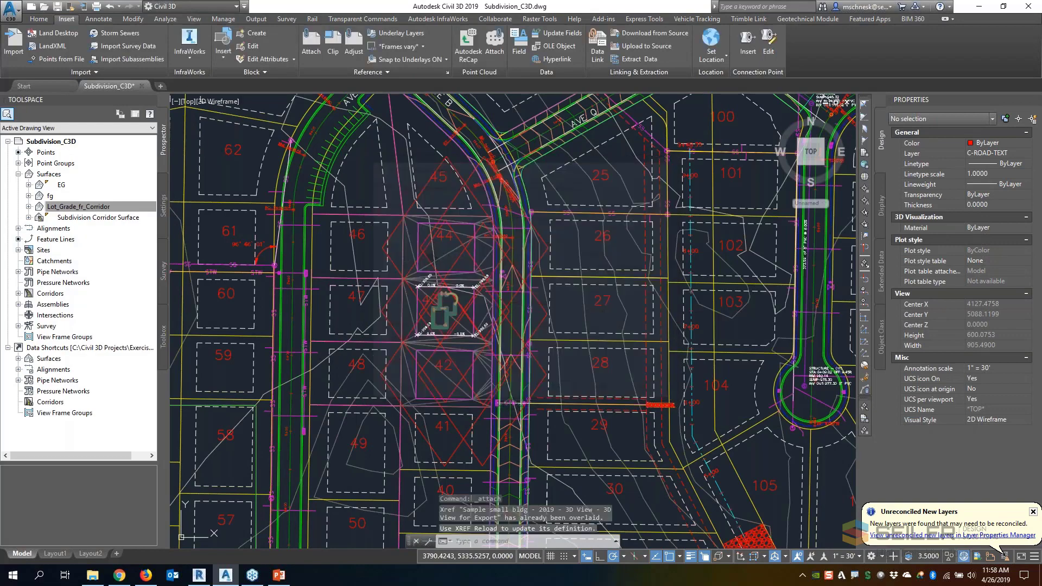
Step: Delete the re-attached building reference near the drawing origin and return to the area around lot 43
scroll(480, 396, "down", 15)
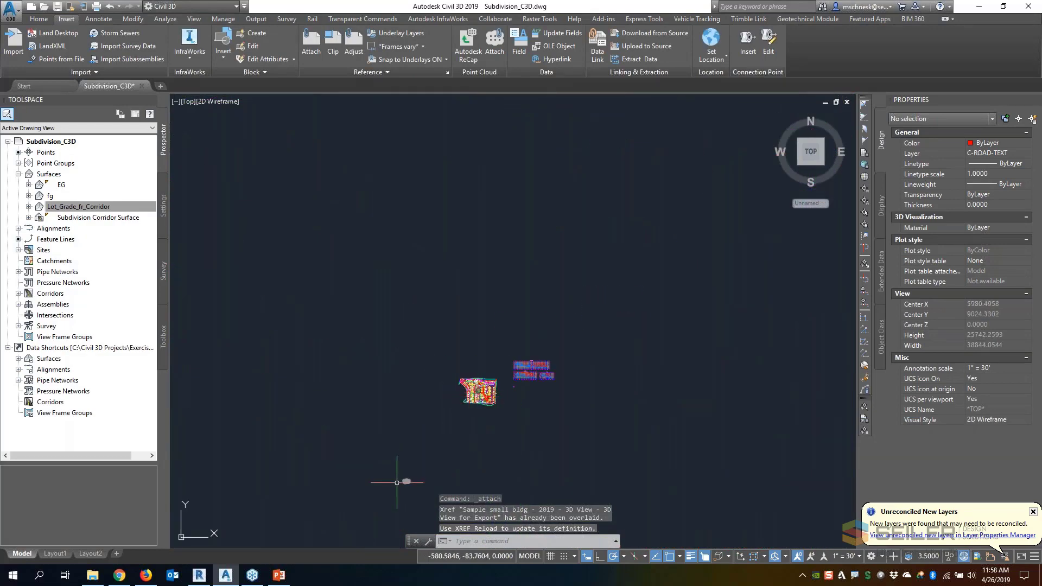
scroll(475, 418, "up", 6)
left_click(465, 430)
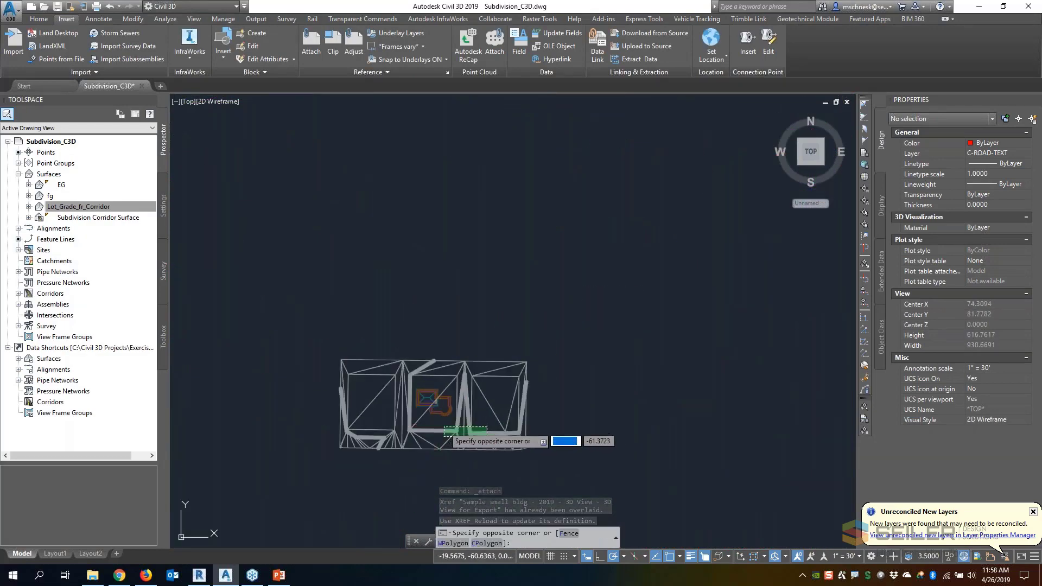
left_click(340, 359)
key("Delete")
scroll(475, 435, "down", 15)
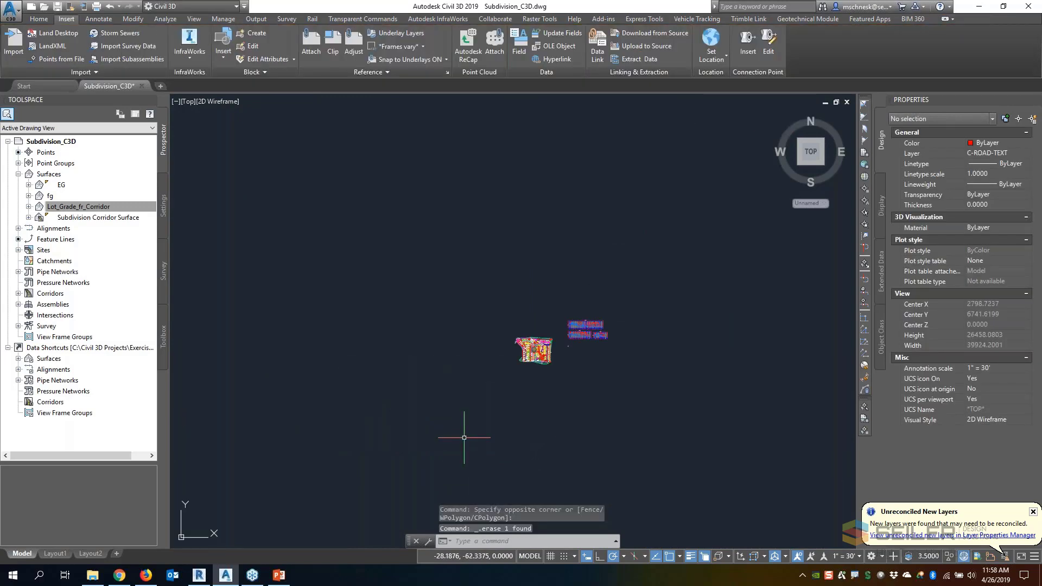
scroll(529, 366, "up", 10)
scroll(545, 277, "up", 10)
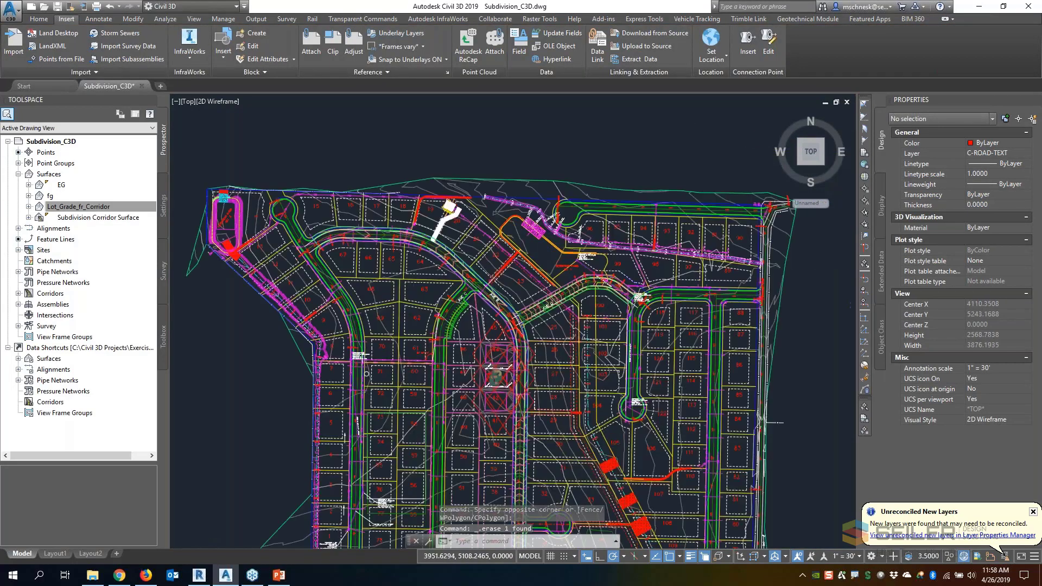
scroll(552, 338, "down", 4)
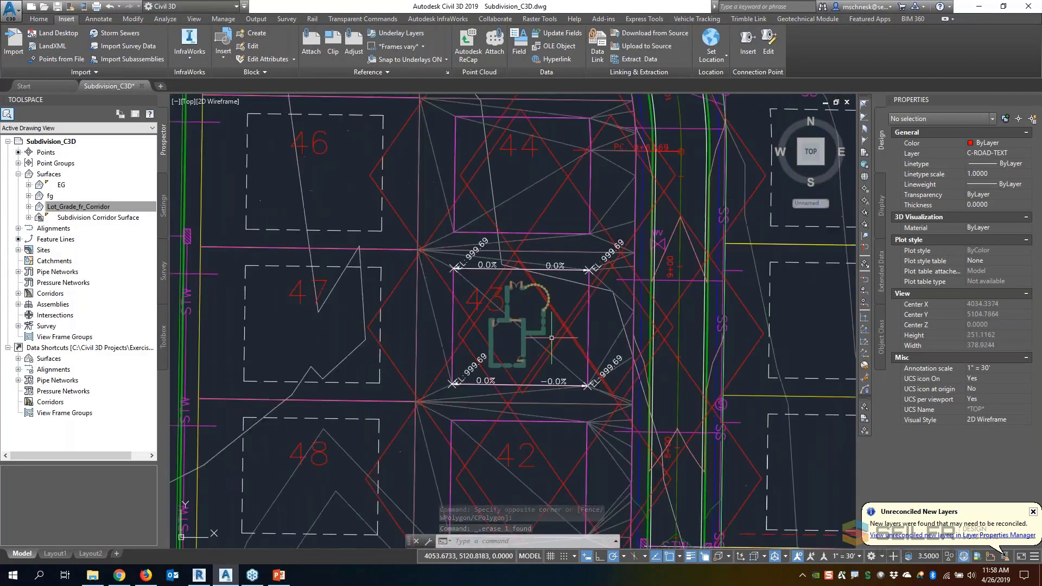
scroll(552, 338, "down", 6)
key("Escape")
key("Escape")
key("Escape")
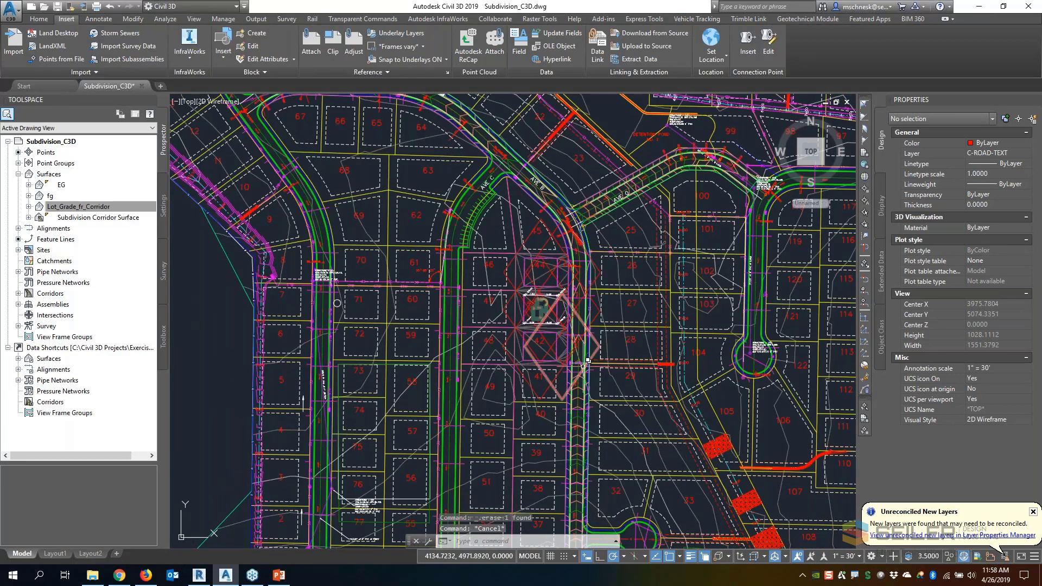
mouse_move(576, 358)
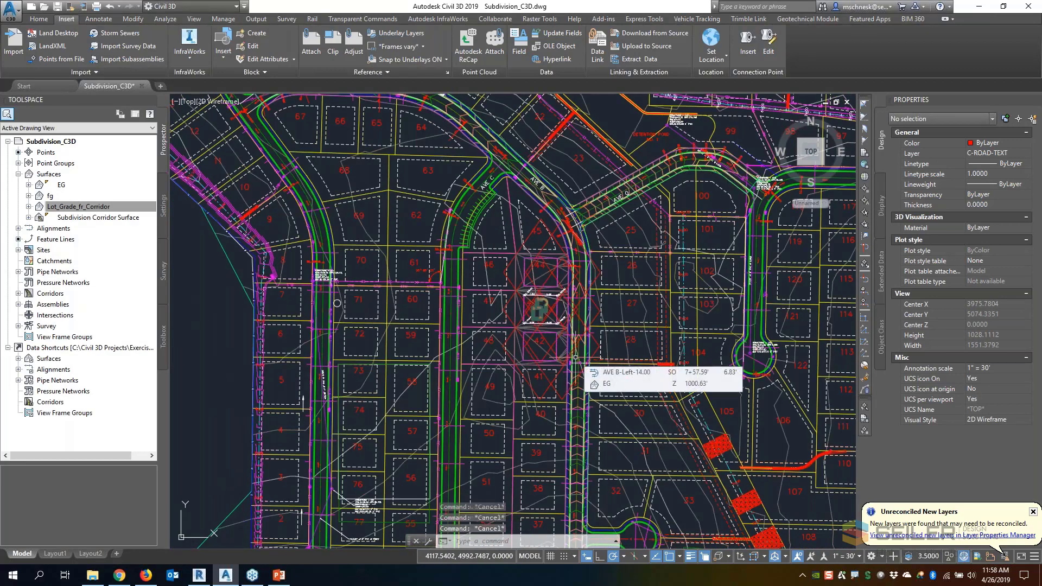